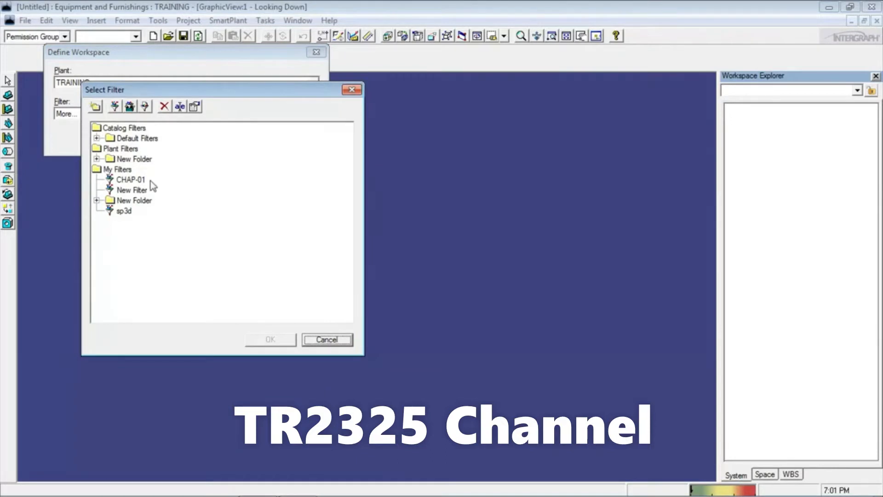
Define the TRAINING plant workspace with the CHAP-01 filter and expand the system tree down to GAS-01.
{"action": "left_click", "coordinate": [131, 180]}
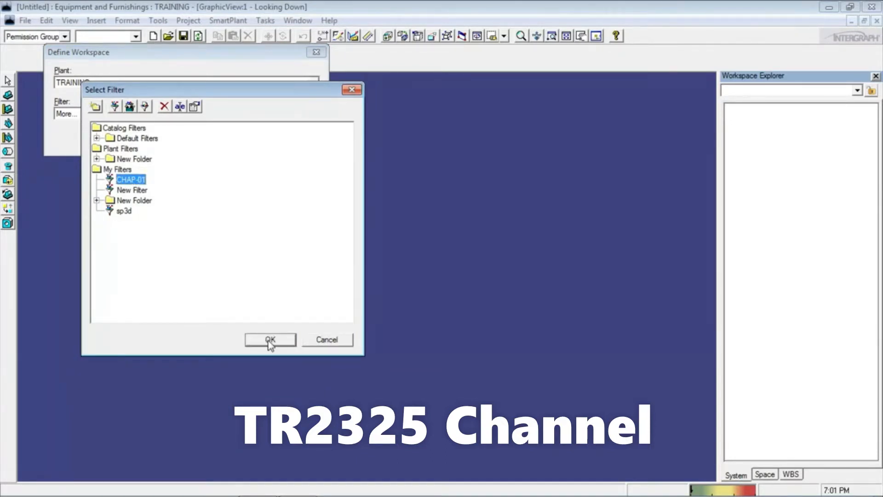
{"action": "left_click", "coordinate": [270, 340]}
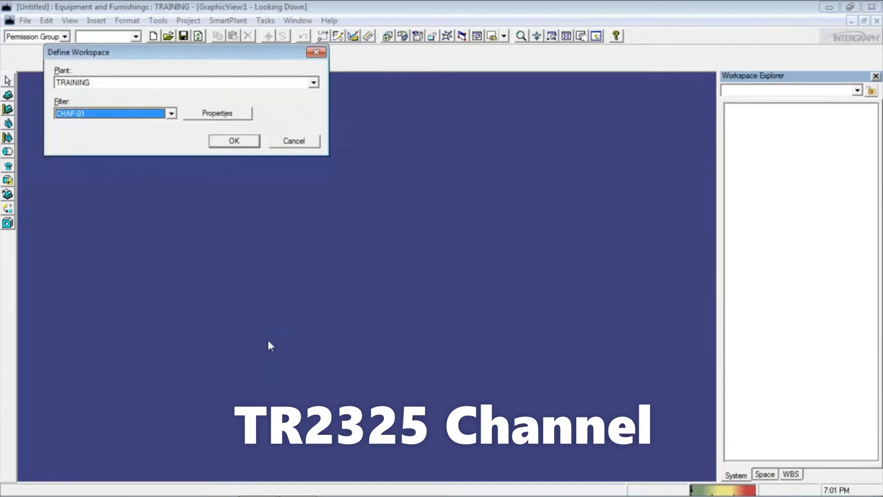
{"action": "left_click", "coordinate": [234, 142]}
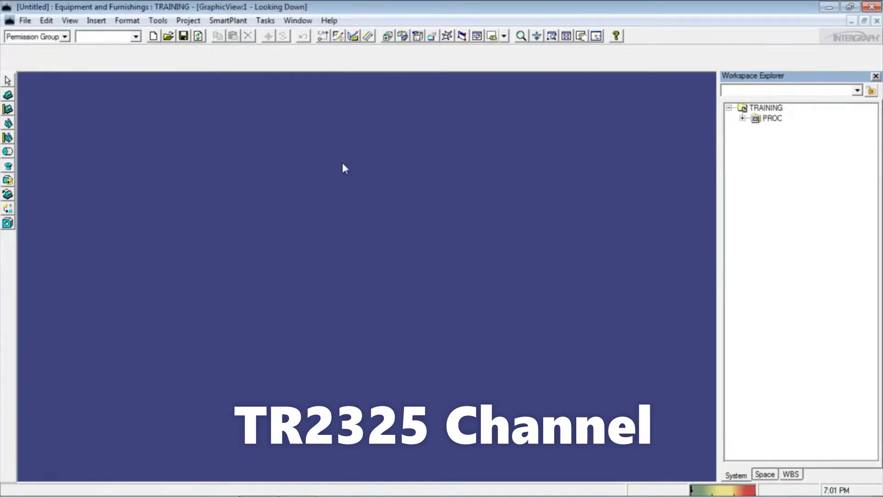
{"action": "left_click", "coordinate": [743, 118]}
{"action": "left_click", "coordinate": [756, 128]}
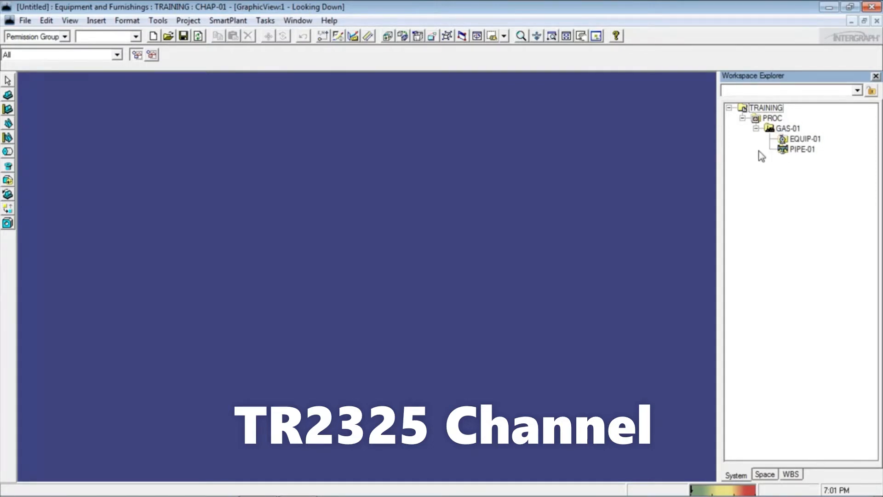
Start placing designed equipment from the EQUIP-01 system, choosing the process horizontal vessel type Horizontal Drum with Saddle.
{"action": "left_click", "coordinate": [269, 21]}
{"action": "left_click", "coordinate": [167, 133]}
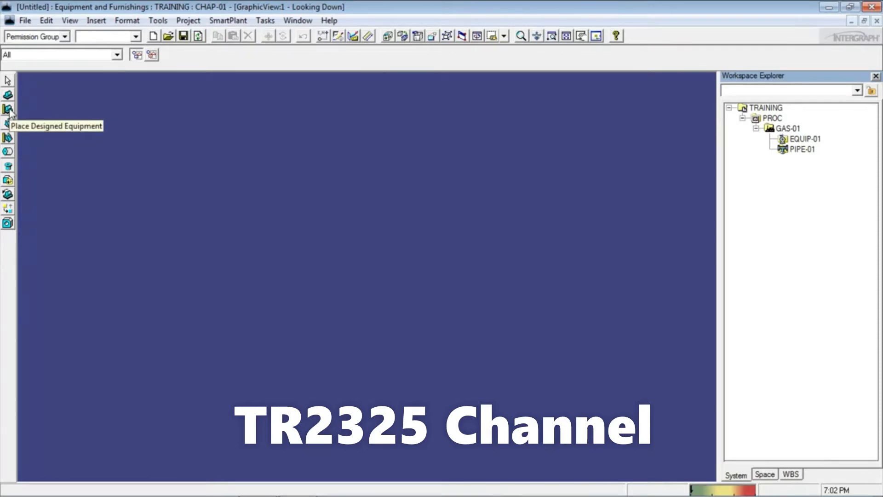
{"action": "left_click", "coordinate": [803, 139]}
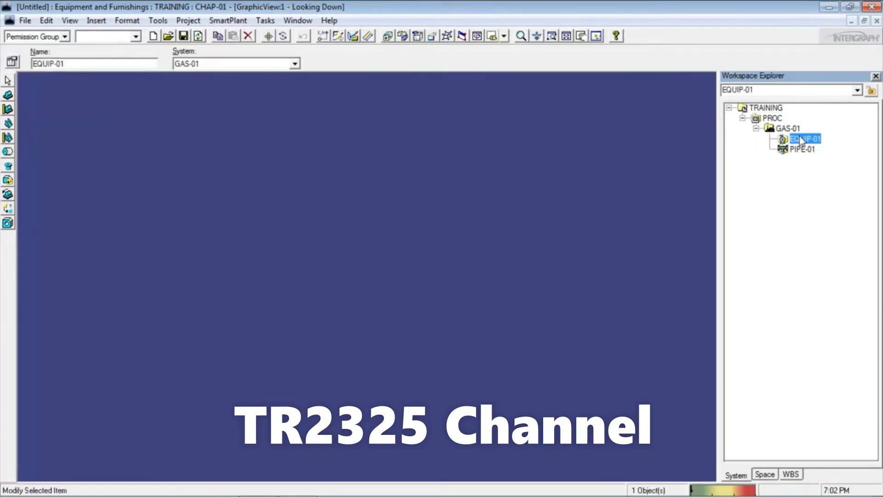
{"action": "left_click", "coordinate": [8, 112]}
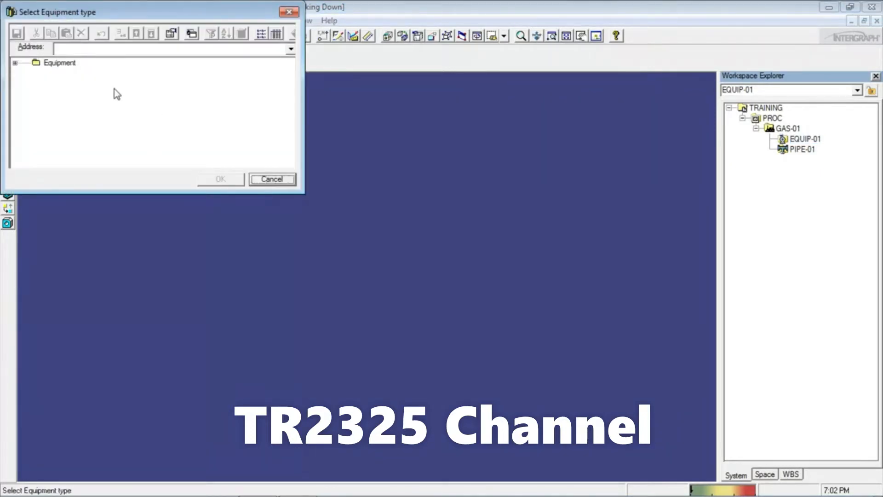
{"action": "left_click", "coordinate": [15, 62]}
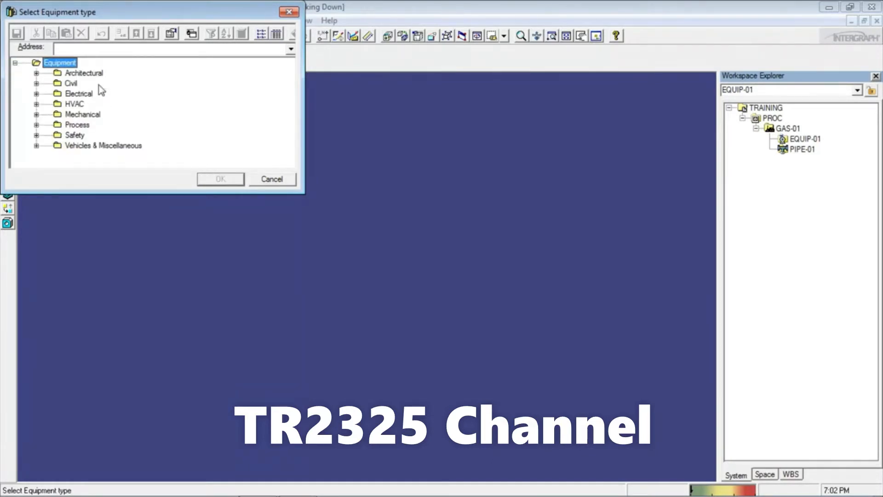
{"action": "left_click", "coordinate": [37, 125]}
{"action": "scroll", "coordinate": [74, 124], "scroll_direction": "down", "scroll_amount": 1}
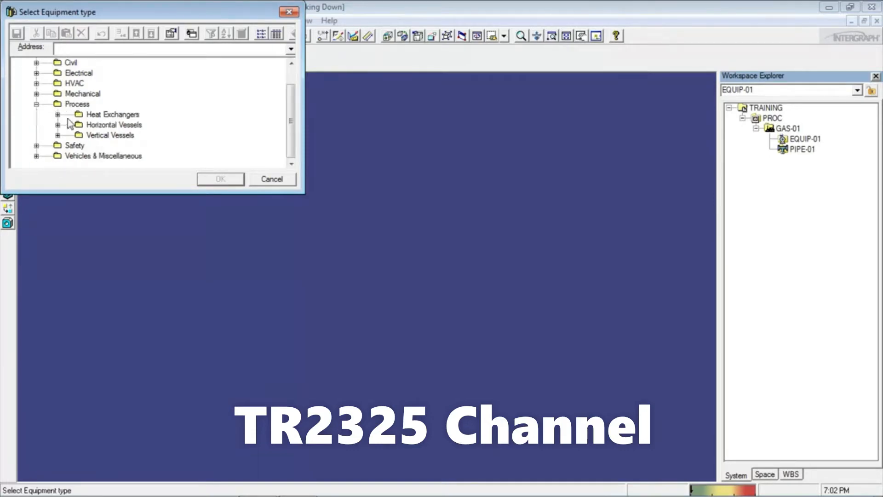
{"action": "left_click", "coordinate": [58, 125]}
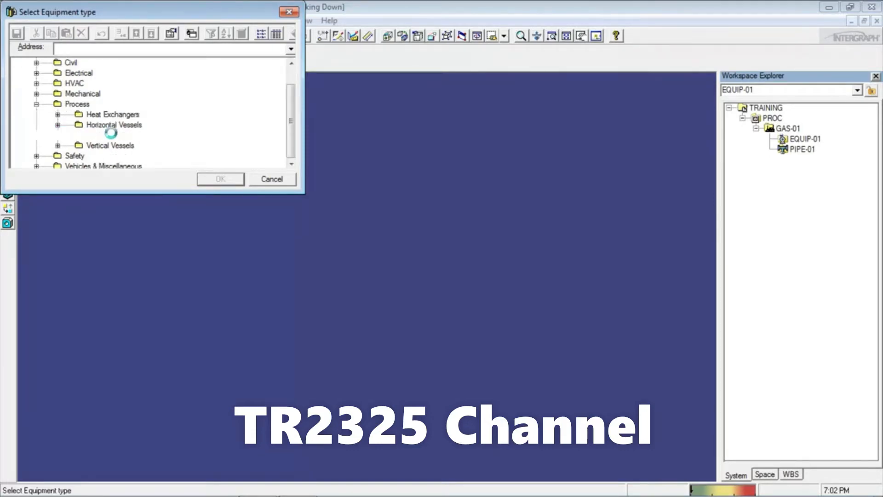
{"action": "scroll", "coordinate": [115, 129], "scroll_direction": "down", "scroll_amount": 2}
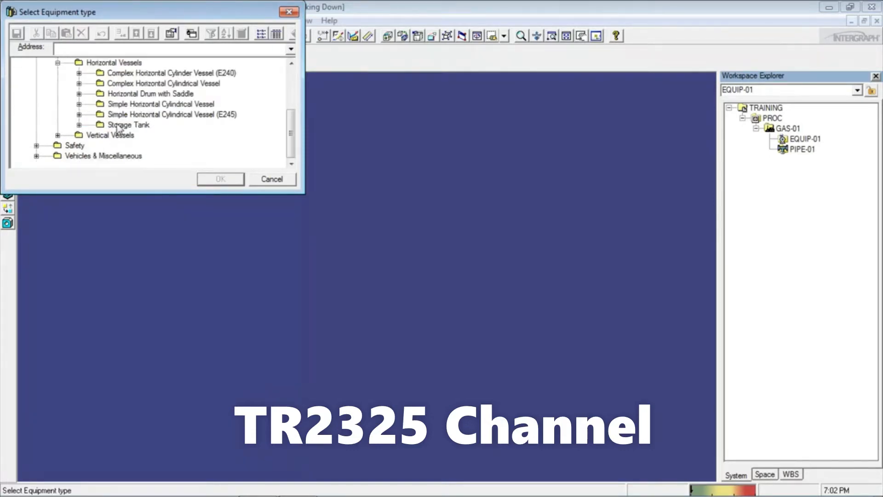
{"action": "left_click", "coordinate": [144, 95]}
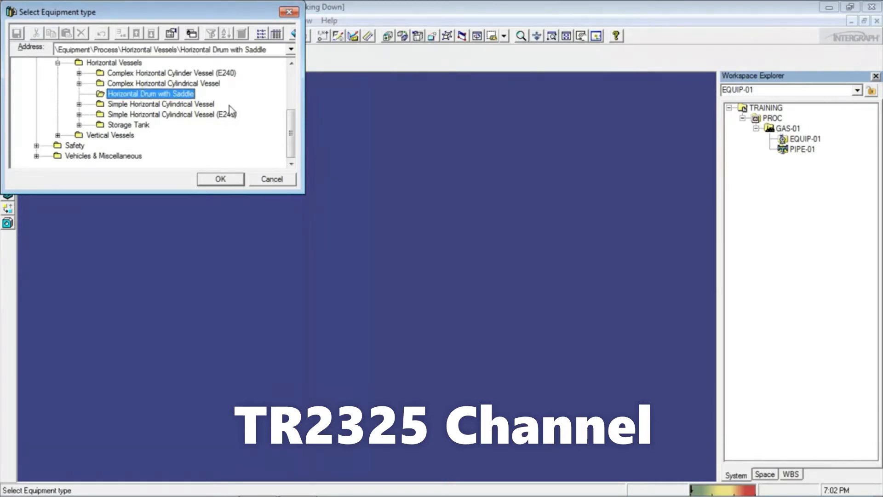
{"action": "left_click", "coordinate": [192, 34]}
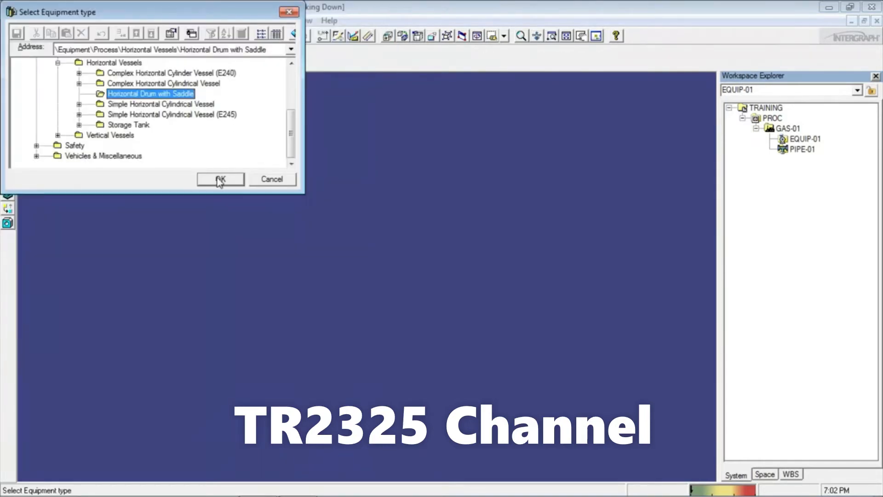
{"action": "left_click", "coordinate": [221, 180]}
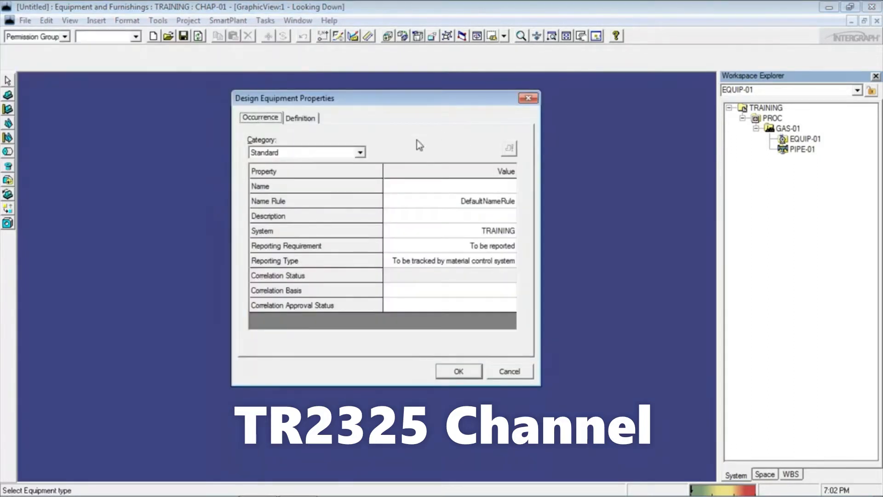
Name the new equipment HV-01 and enter SCRUUBER as its description.
{"action": "left_click", "coordinate": [506, 187]}
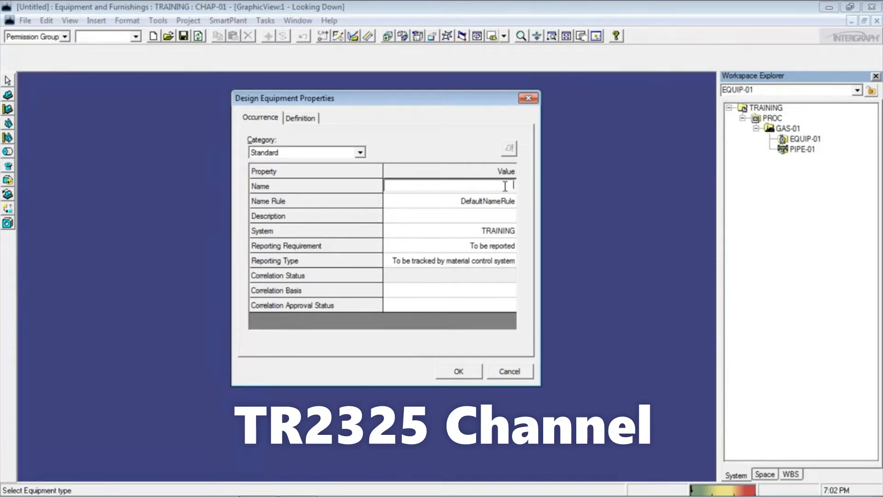
{"action": "type", "text": "HV-01"}
{"action": "left_click", "coordinate": [505, 214]}
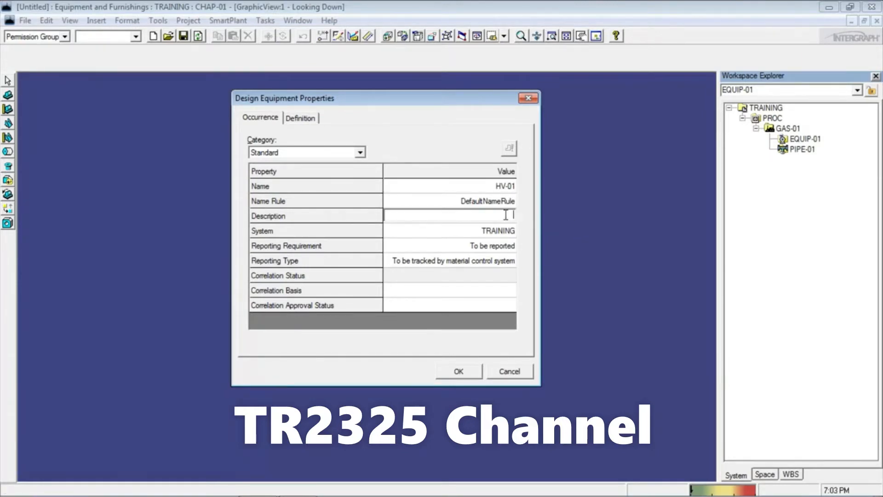
{"action": "type", "text": "SCRUL"}
{"action": "type", "text": "BER"}
Assign the equipment to the EQUIP-01 system under GAS-01, accept its properties and place it in the model.
{"action": "left_click", "coordinate": [503, 231]}
{"action": "left_click", "coordinate": [510, 230]}
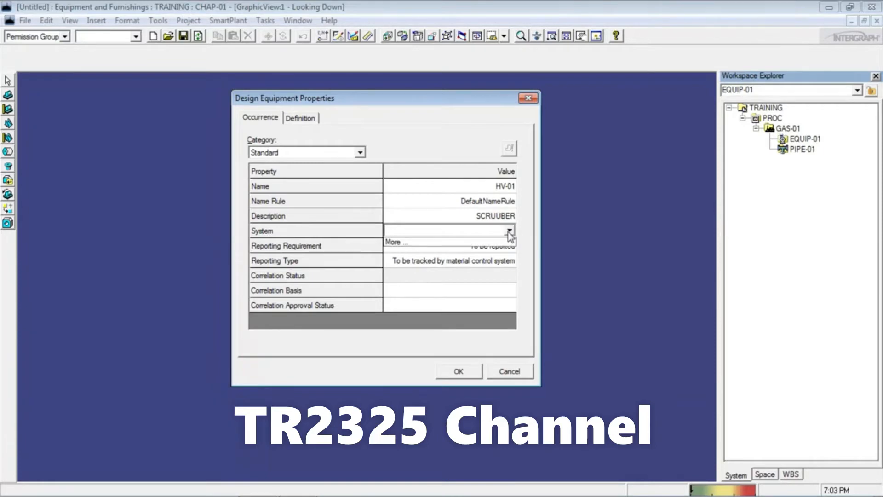
{"action": "left_click", "coordinate": [445, 245]}
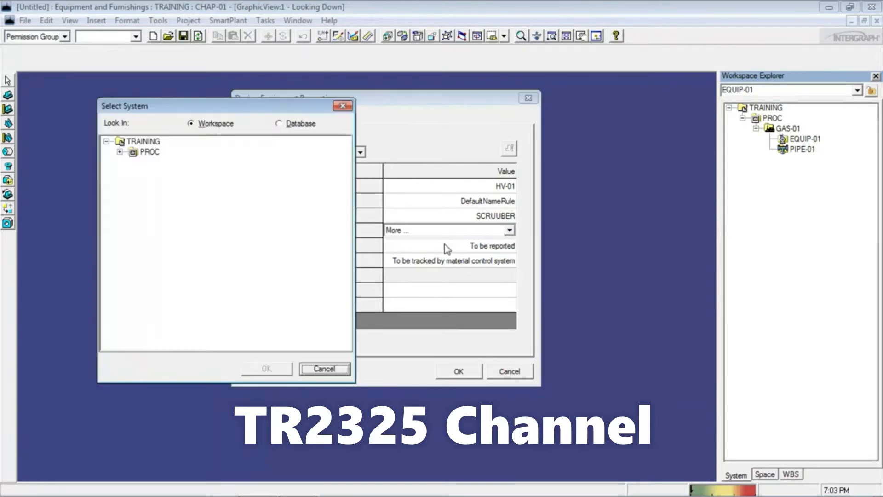
{"action": "left_click", "coordinate": [120, 152]}
{"action": "left_click", "coordinate": [133, 162]}
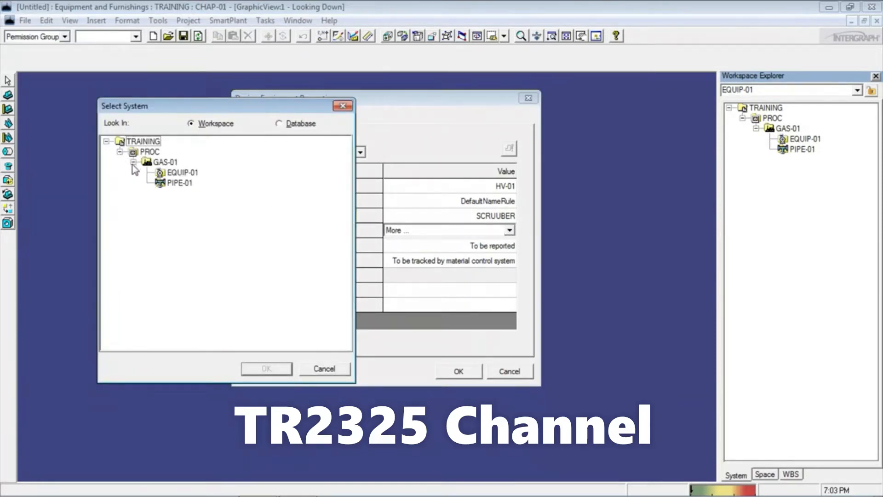
{"action": "left_click", "coordinate": [179, 173]}
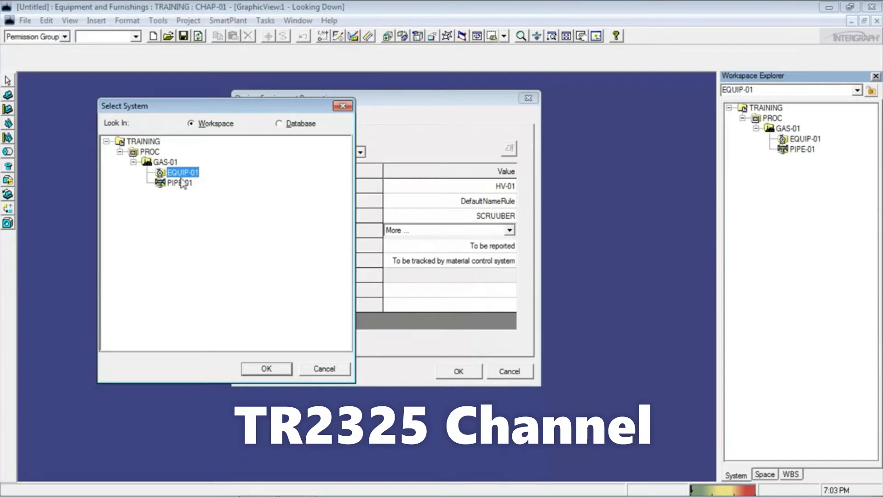
{"action": "left_click", "coordinate": [267, 369]}
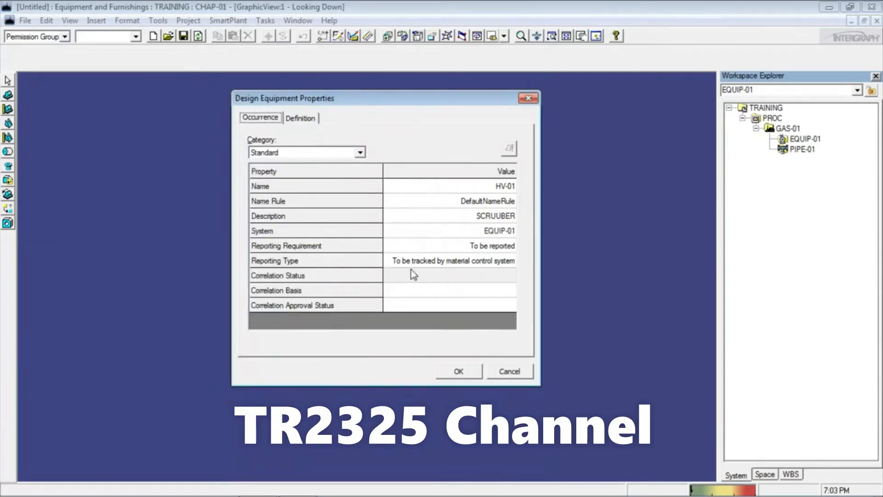
{"action": "left_click", "coordinate": [455, 371]}
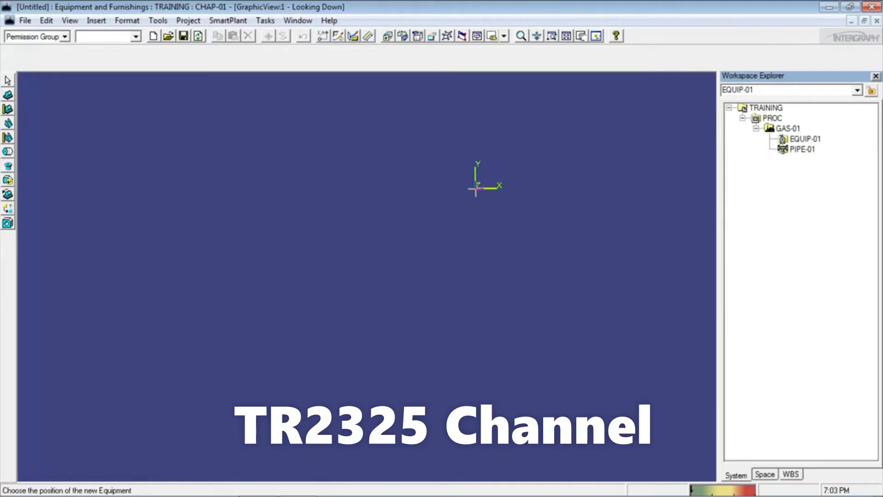
{"action": "left_click", "coordinate": [475, 189]}
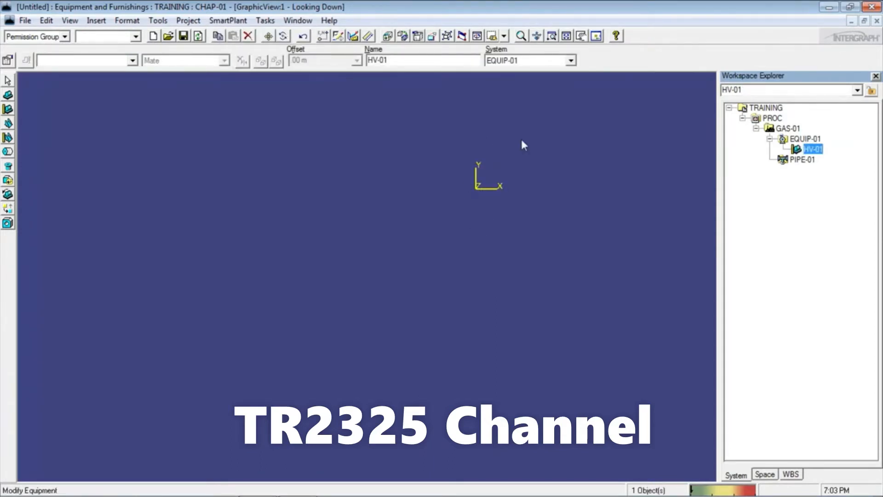
Switch the model to an isometric view looking northeast and down, and rotate HV-01 by 90° about its vertical axis.
{"action": "left_click", "coordinate": [447, 38]}
{"action": "left_click_drag", "start_coordinate": [695, 138], "coordinate": [650, 89]}
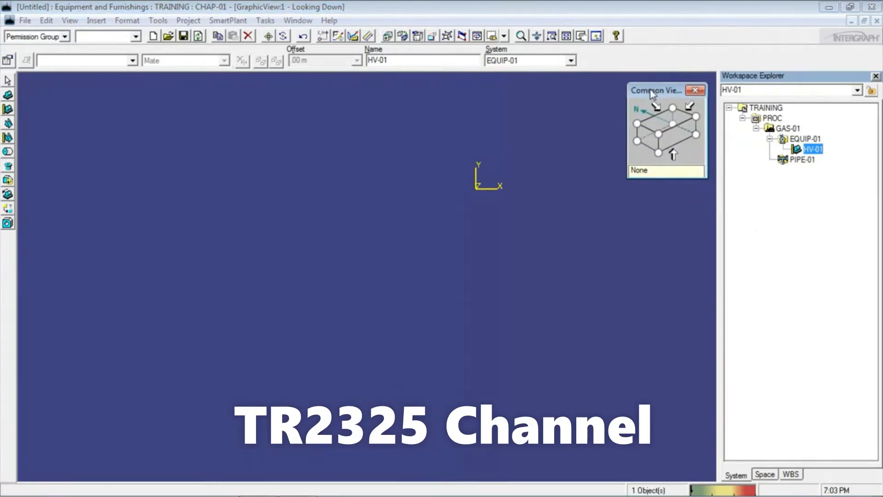
{"action": "left_click", "coordinate": [658, 138]}
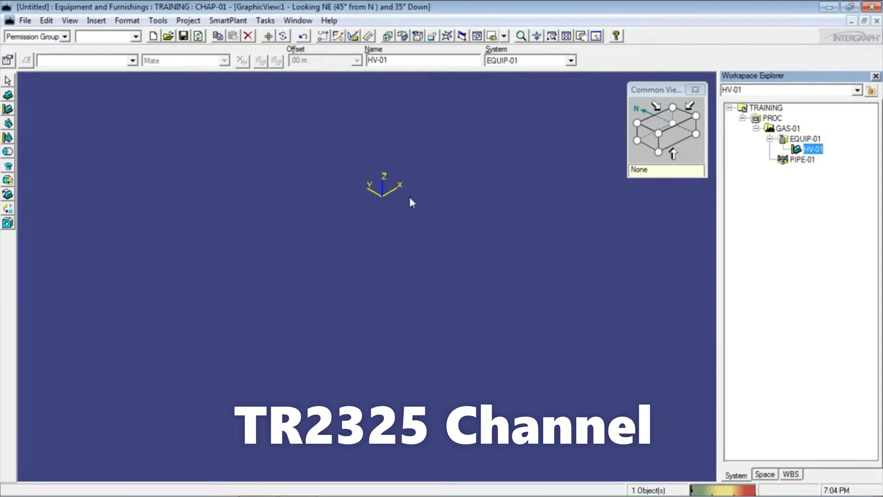
{"action": "key", "text": "Left"}
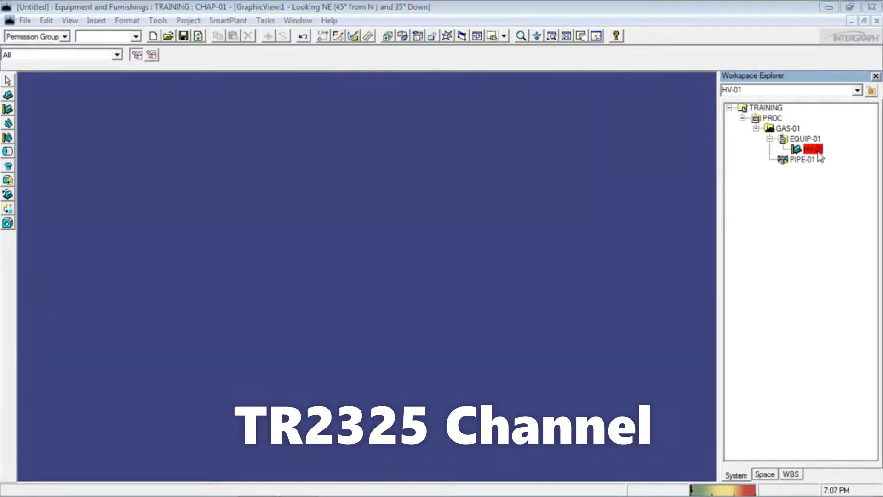
Add a right circular cylinder shape to HV-01 with A 5000 mm and B 1000 mm, placed near the equipment's origin.
{"action": "left_click", "coordinate": [818, 152]}
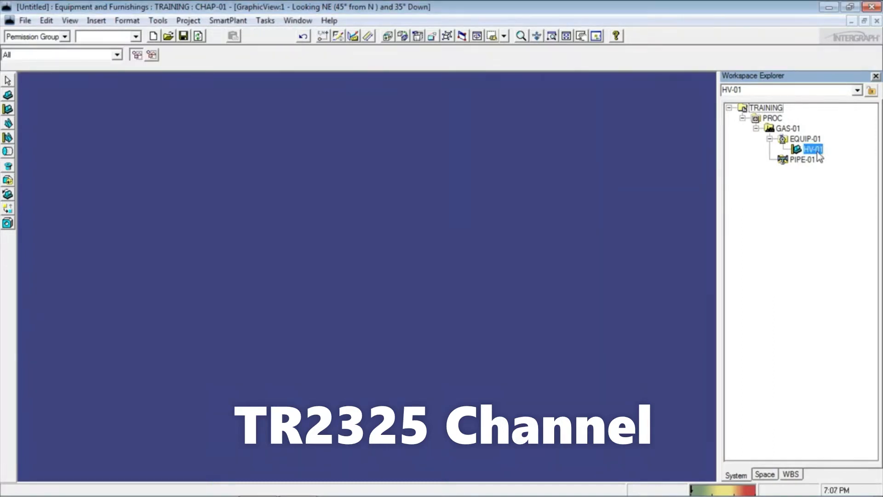
{"action": "left_click", "coordinate": [8, 153]}
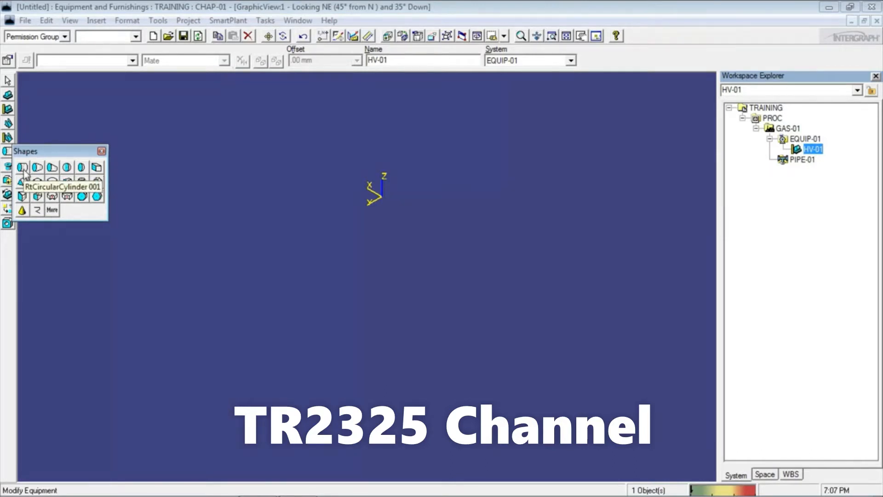
{"action": "left_click", "coordinate": [22, 168]}
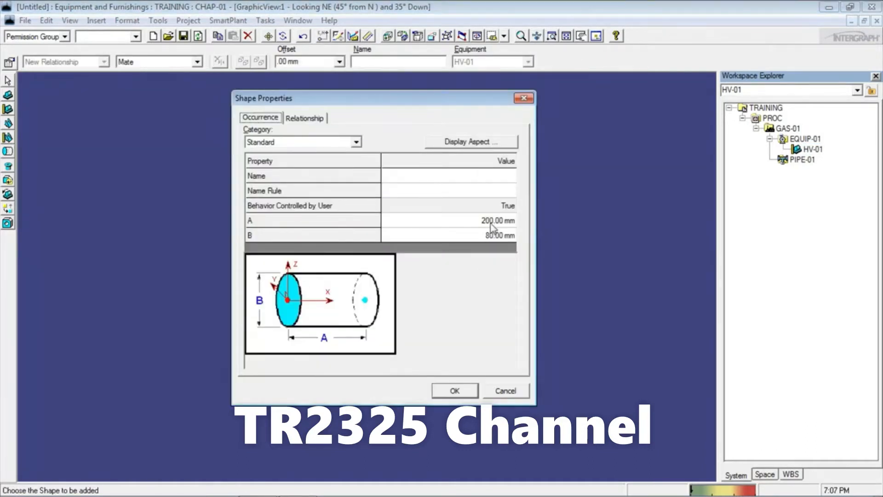
{"action": "left_click", "coordinate": [470, 220]}
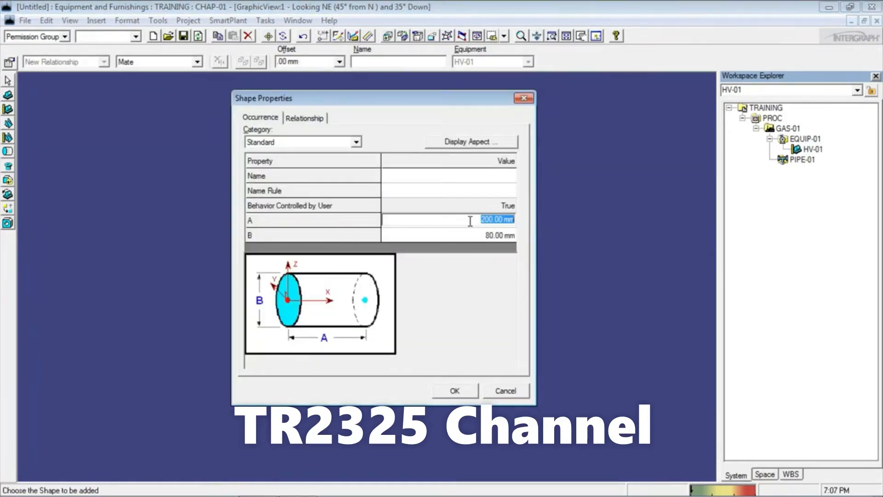
{"action": "type", "text": "5000"}
{"action": "left_click", "coordinate": [499, 236]}
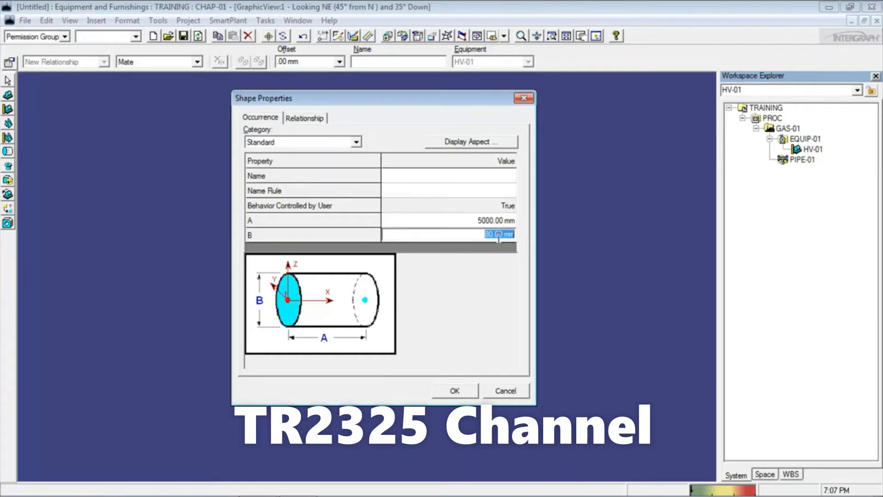
{"action": "type", "text": "1000"}
{"action": "left_click", "coordinate": [454, 390]}
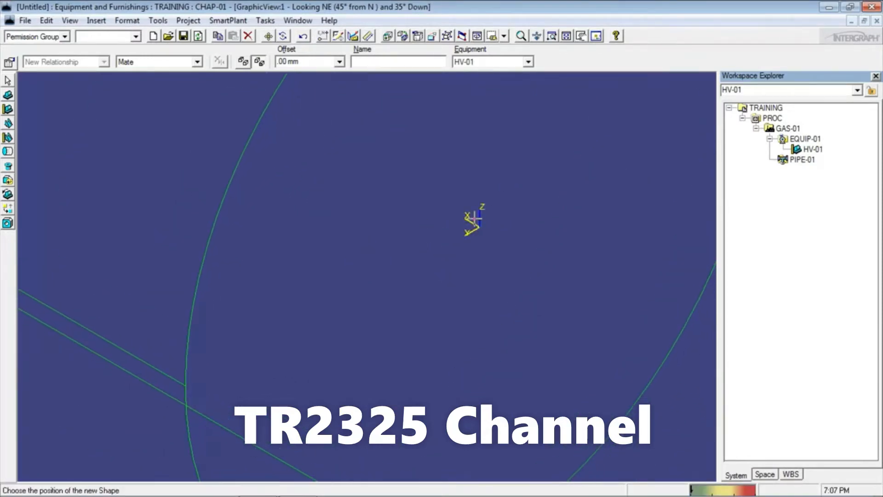
{"action": "left_click", "coordinate": [473, 218]}
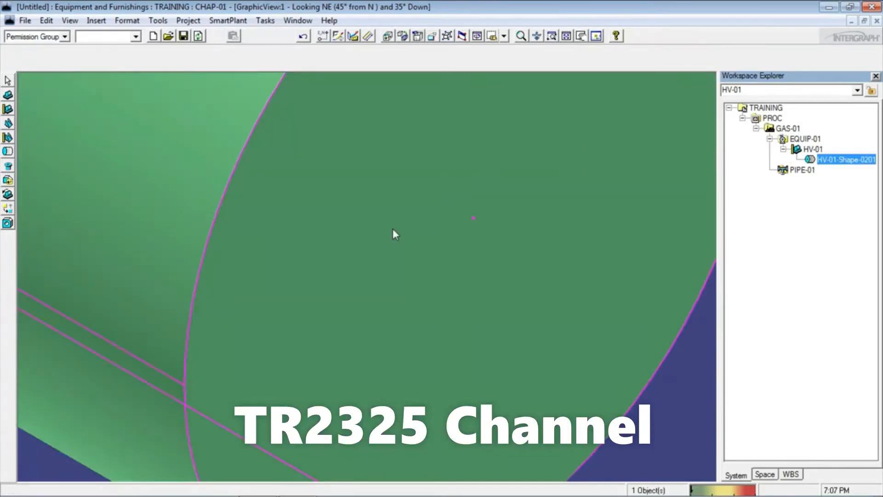
{"action": "left_click", "coordinate": [567, 39]}
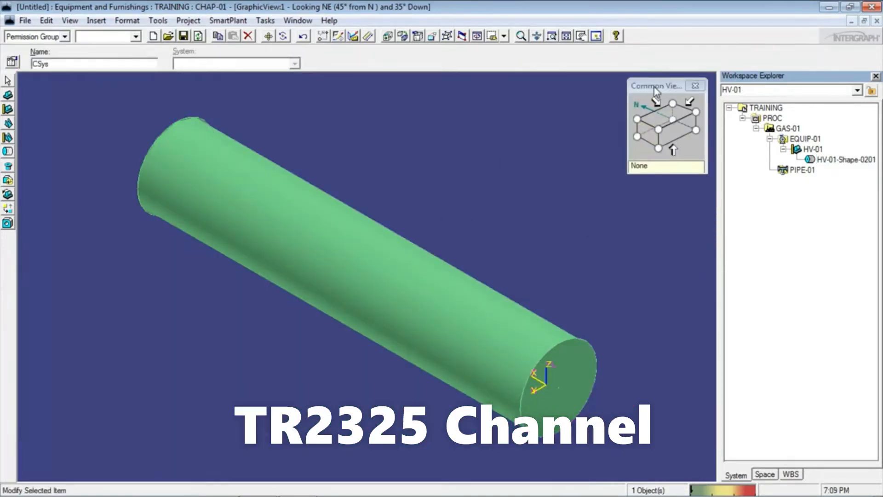
{"action": "left_click_drag", "start_coordinate": [654, 87], "coordinate": [658, 86]}
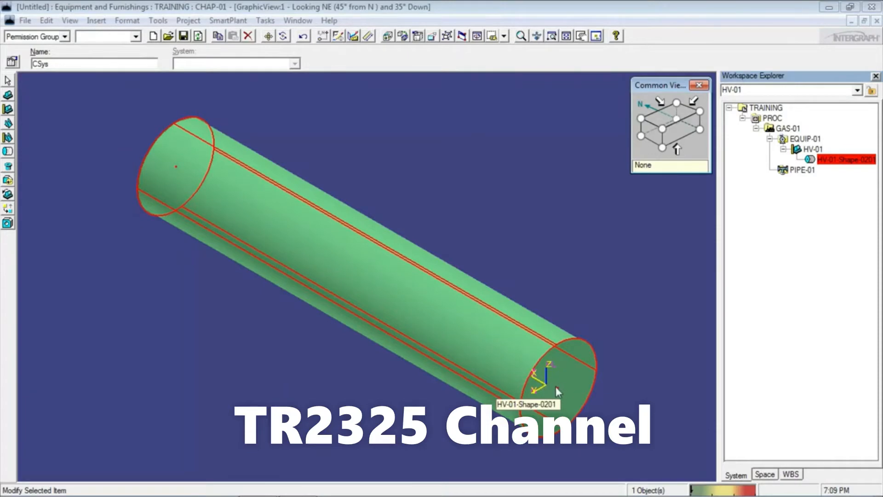
Move HV-01's reference coordinate system to the centre of the cylinder's end face nearest the equipment origin.
{"action": "left_click", "coordinate": [812, 149]}
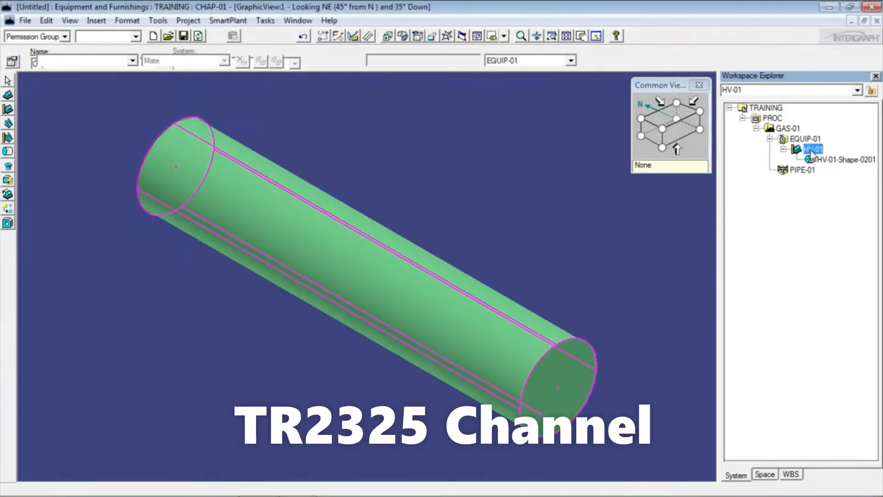
{"action": "right_click", "coordinate": [811, 151]}
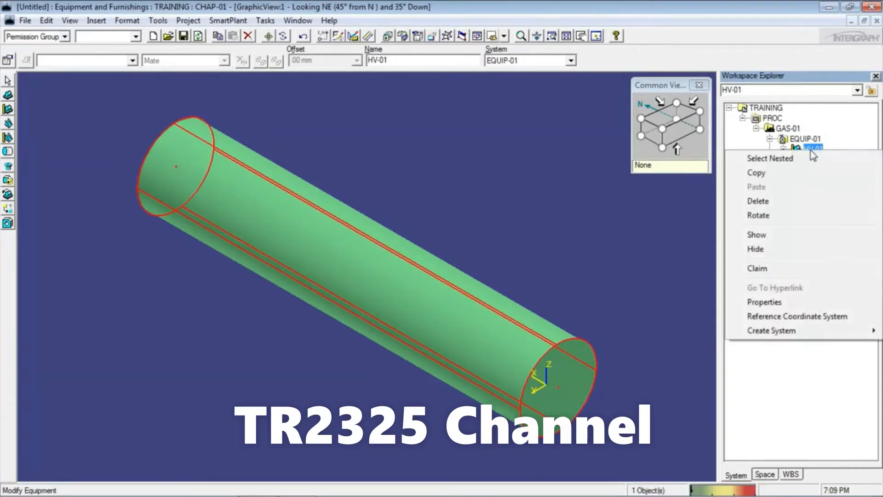
{"action": "left_click", "coordinate": [767, 317]}
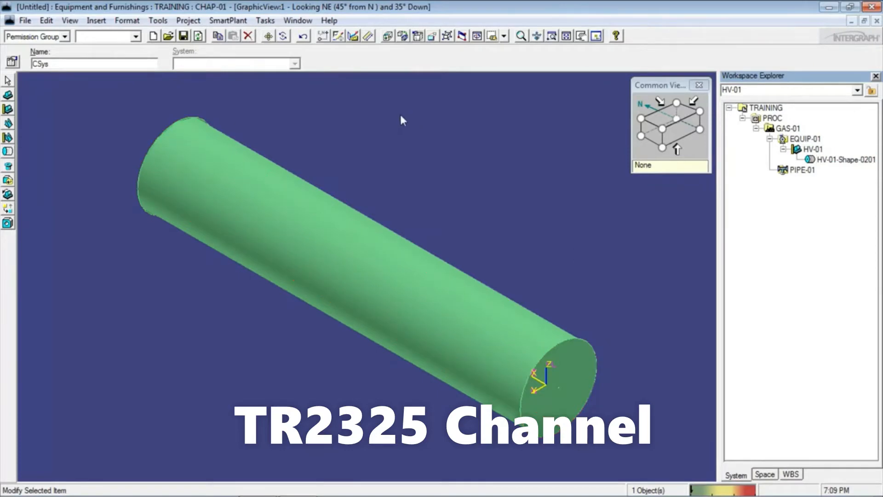
{"action": "left_click", "coordinate": [269, 36]}
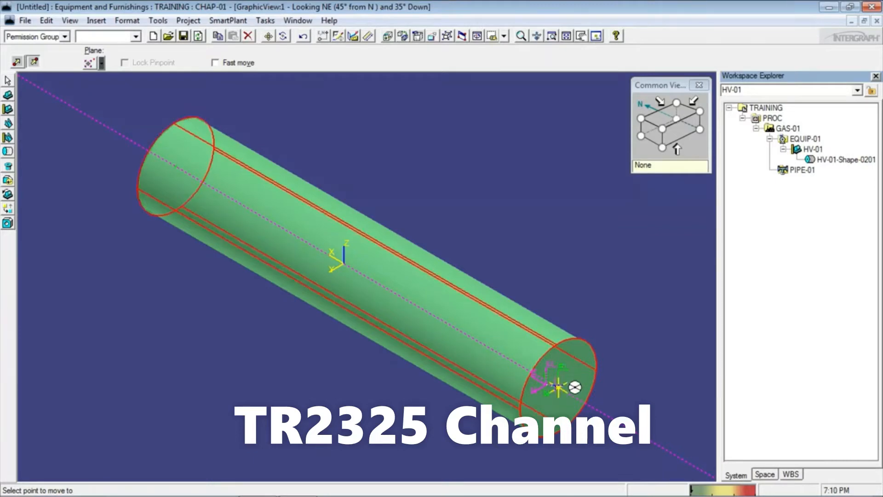
{"action": "left_click", "coordinate": [558, 388]}
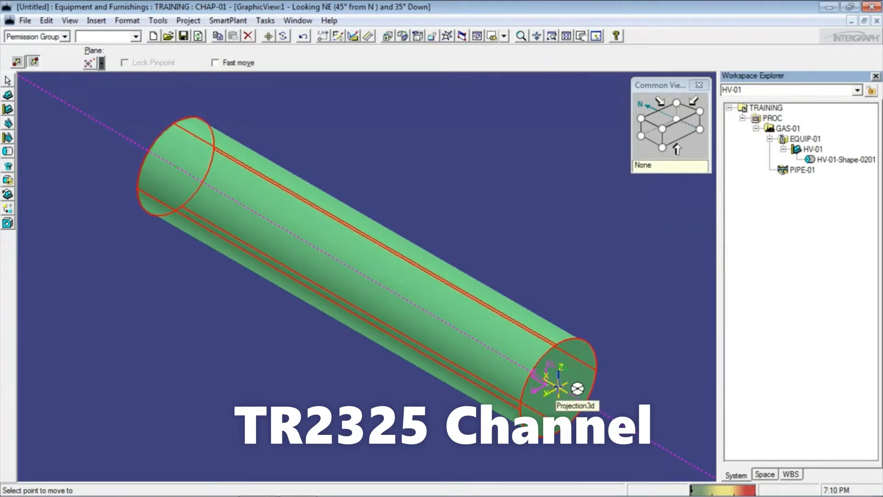
{"action": "left_click", "coordinate": [558, 387]}
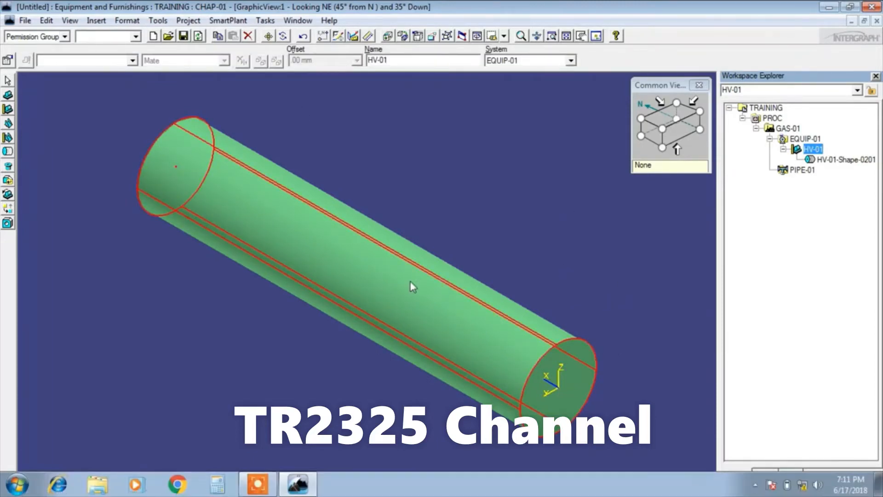
Add a domed head shape to HV-01 with A 1000 mm and B 300 mm, centred on the cylinder end at the coordinate system.
{"action": "left_click", "coordinate": [8, 151]}
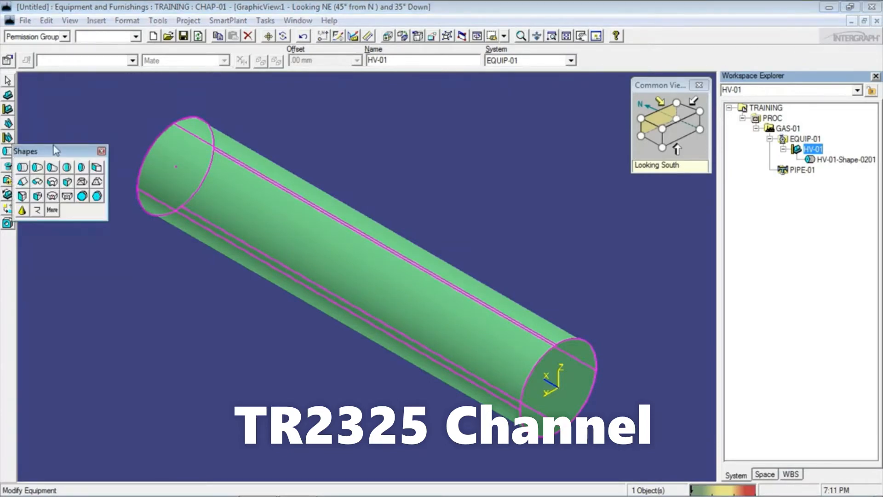
{"action": "left_click", "coordinate": [83, 168]}
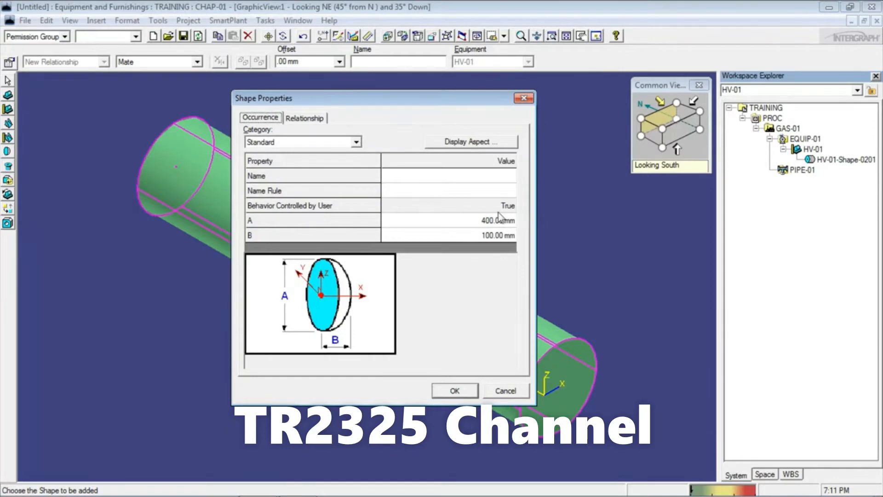
{"action": "left_click", "coordinate": [477, 219]}
{"action": "type", "text": "1000"}
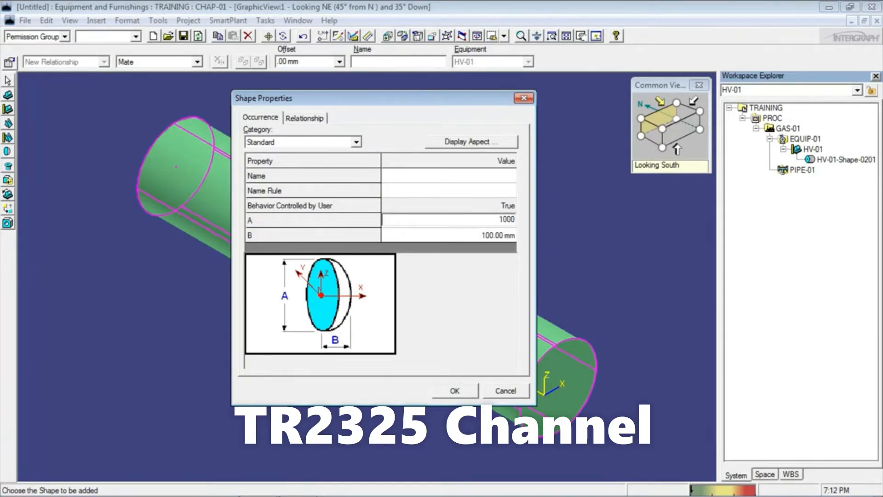
{"action": "key", "text": "Tab"}
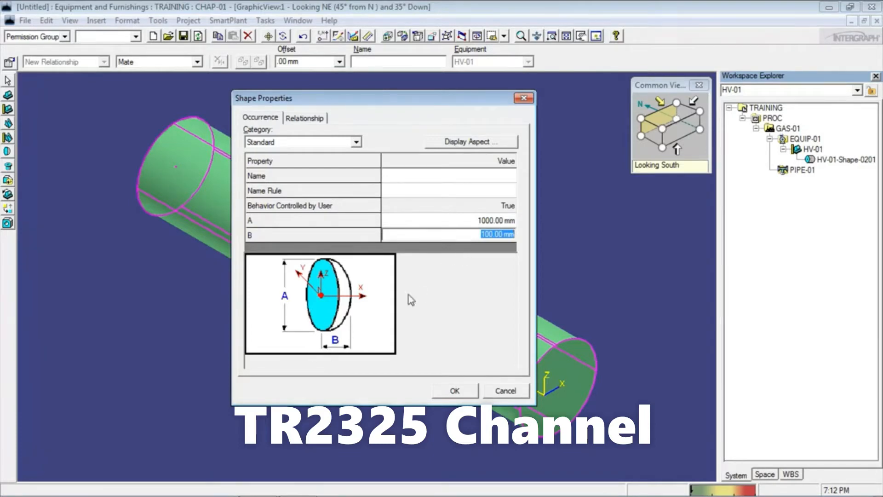
{"action": "type", "text": "300"}
{"action": "left_click", "coordinate": [453, 390]}
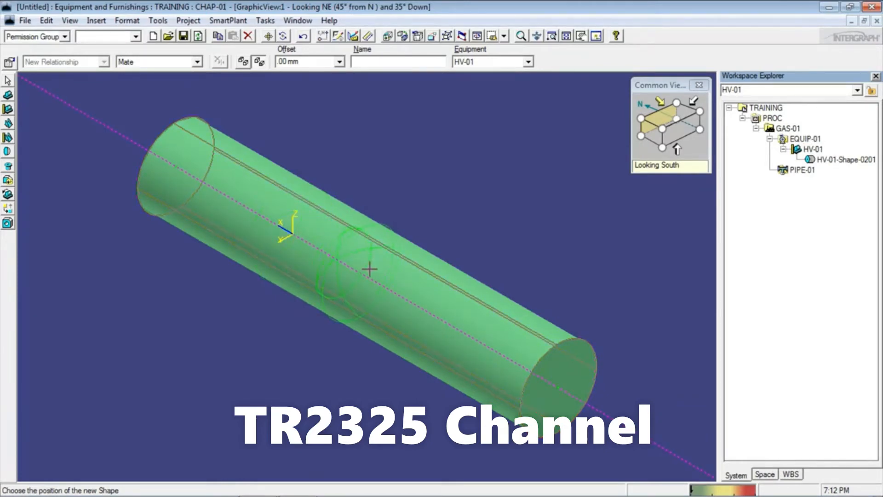
{"action": "left_click", "coordinate": [558, 386]}
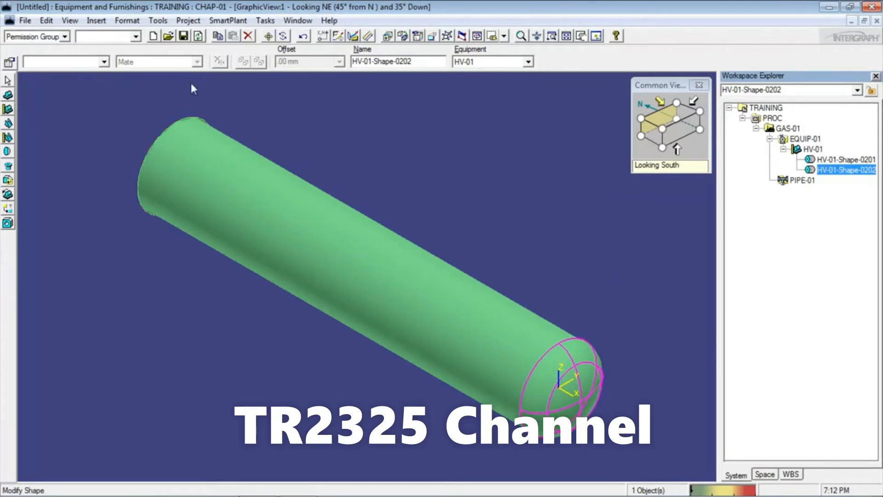
Add a second domed head with the same 1000 mm and 300 mm dimensions, centred on the cylinder's opposite end.
{"action": "left_click", "coordinate": [8, 151]}
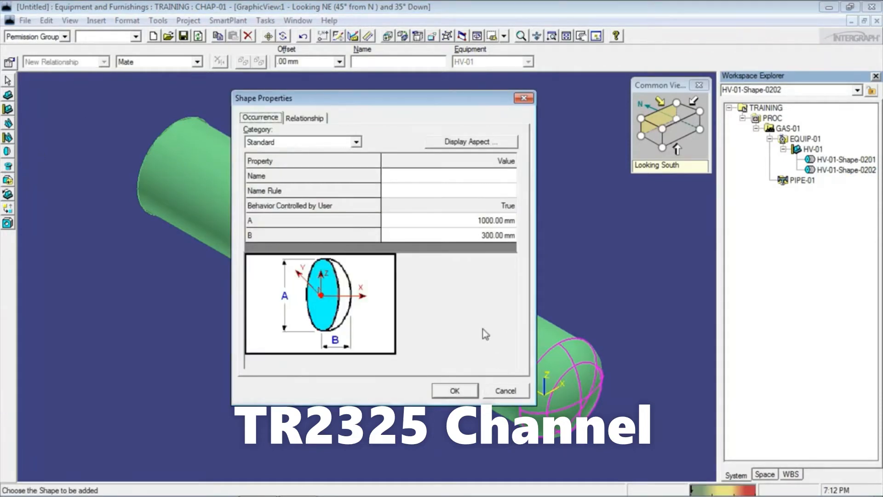
{"action": "left_click", "coordinate": [454, 391]}
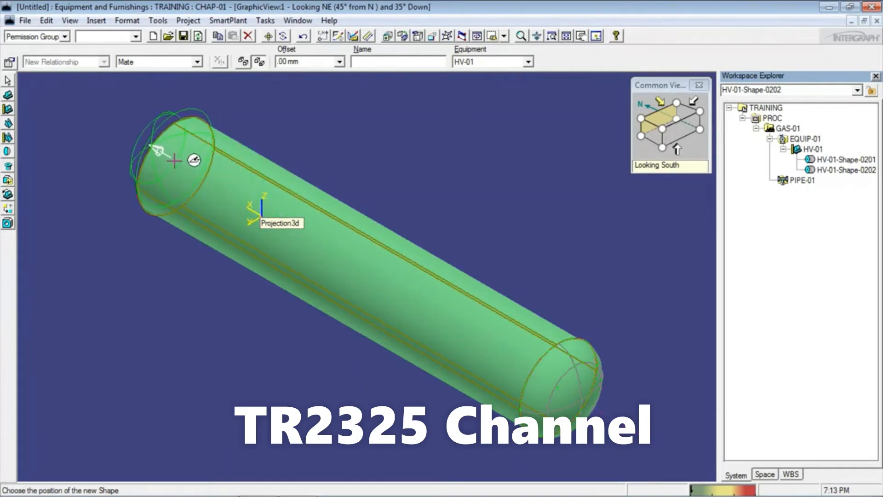
{"action": "left_click", "coordinate": [188, 165]}
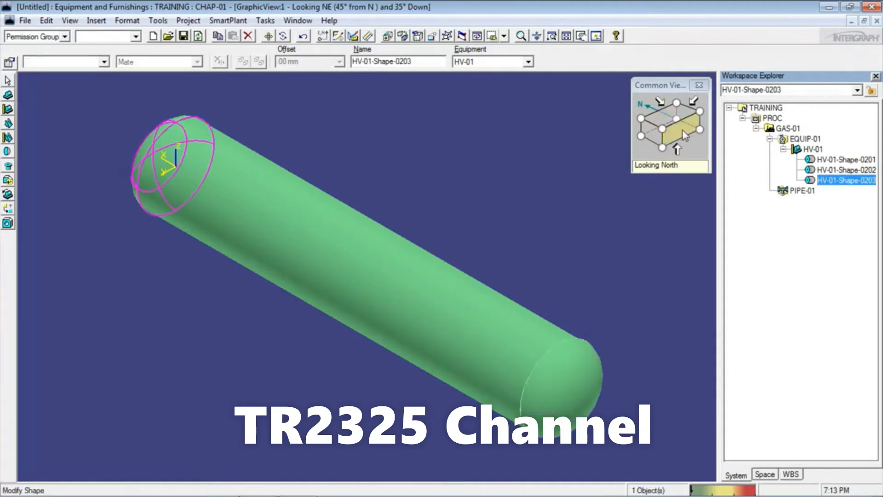
{"action": "left_click", "coordinate": [682, 131]}
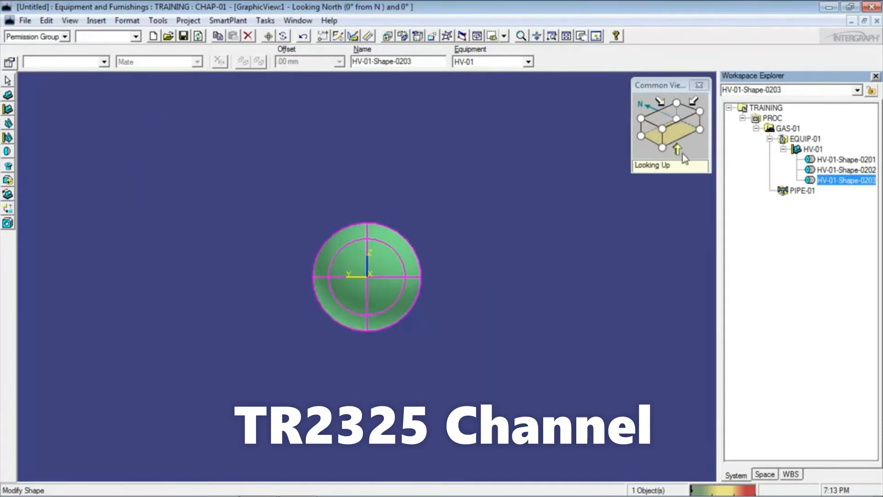
{"action": "left_click", "coordinate": [648, 138]}
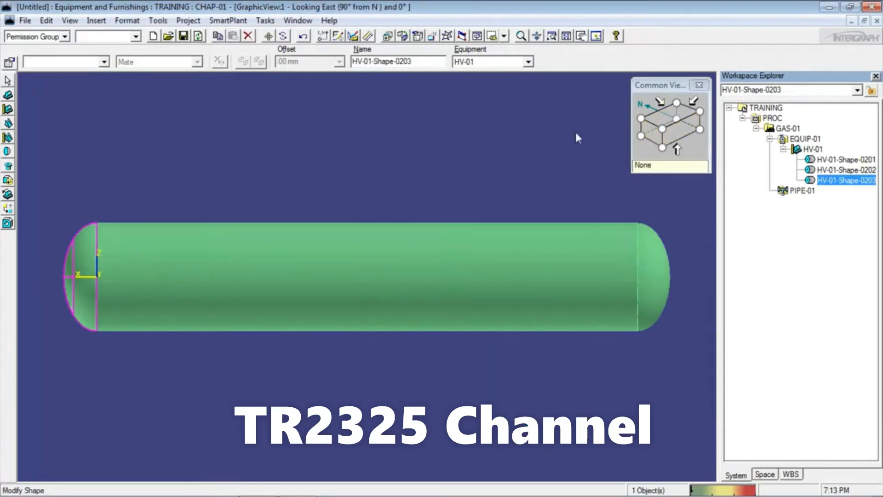
{"action": "left_click", "coordinate": [662, 130]}
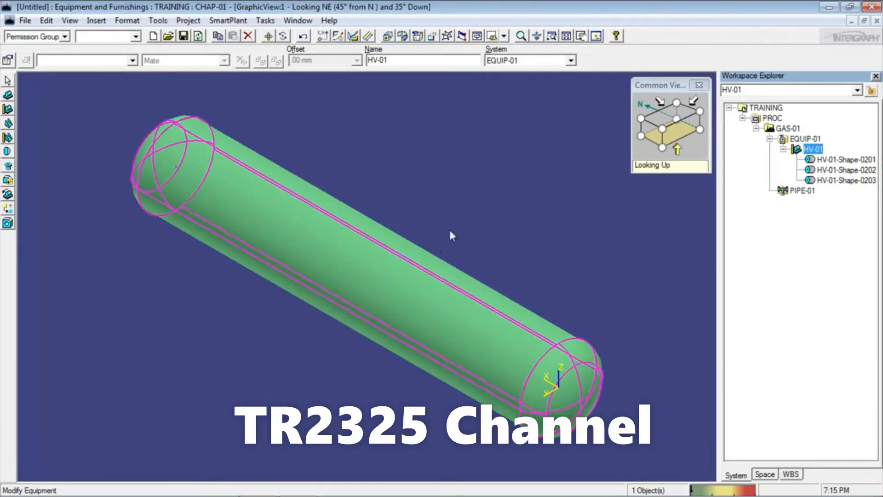
Define a curved platform shape for HV-01 with width 50 mm, height 500 mm, radius 500 mm and angle 120°.
{"action": "left_click", "coordinate": [8, 152]}
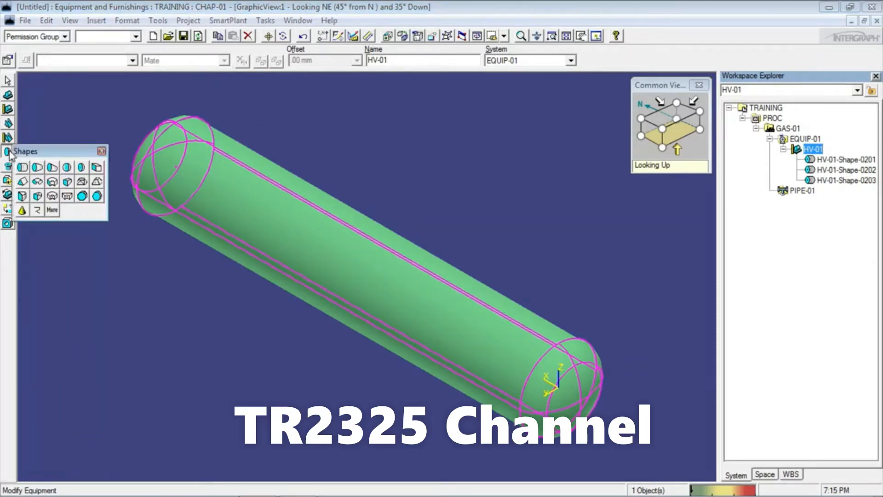
{"action": "left_click", "coordinate": [52, 197]}
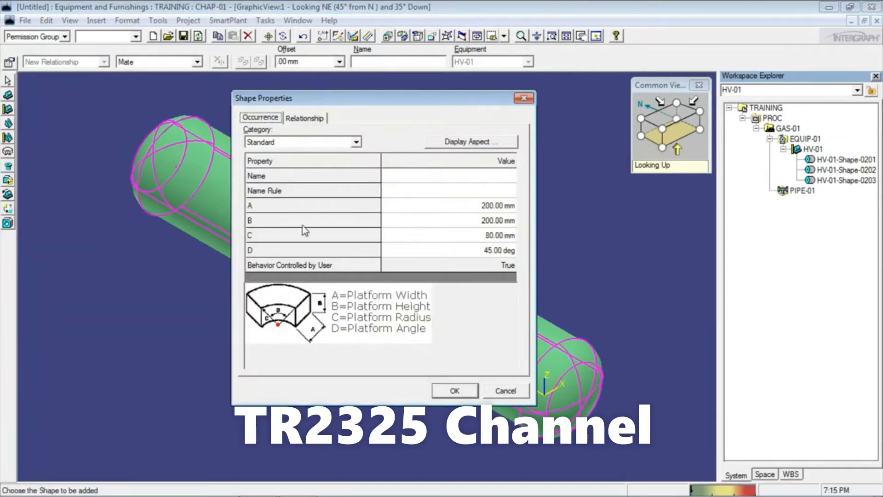
{"action": "left_click", "coordinate": [495, 225]}
{"action": "left_click", "coordinate": [498, 207]}
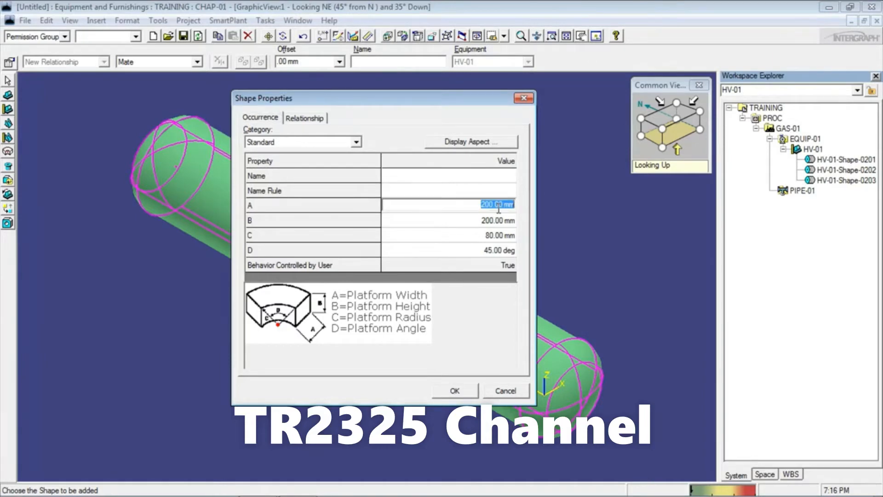
{"action": "type", "text": "50"}
{"action": "left_click", "coordinate": [470, 220]}
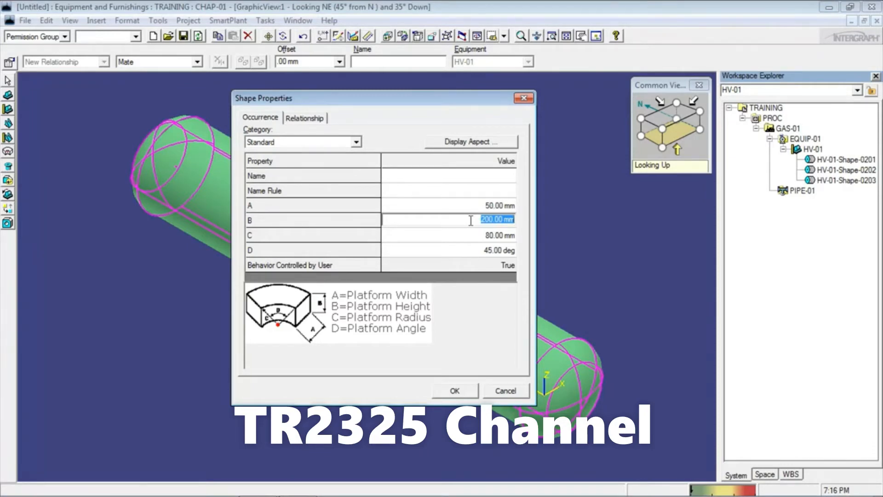
{"action": "type", "text": "500"}
{"action": "left_click", "coordinate": [479, 235]}
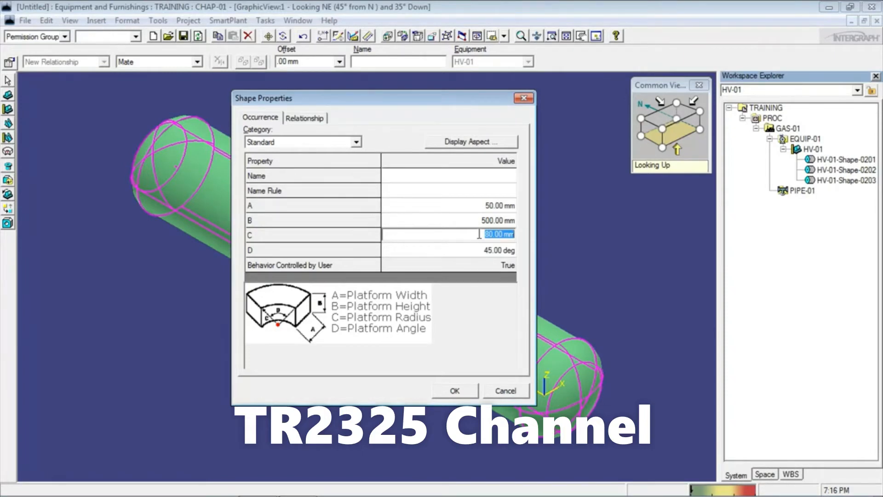
{"action": "type", "text": "500"}
{"action": "left_click", "coordinate": [481, 250]}
{"action": "type", "text": "120"}
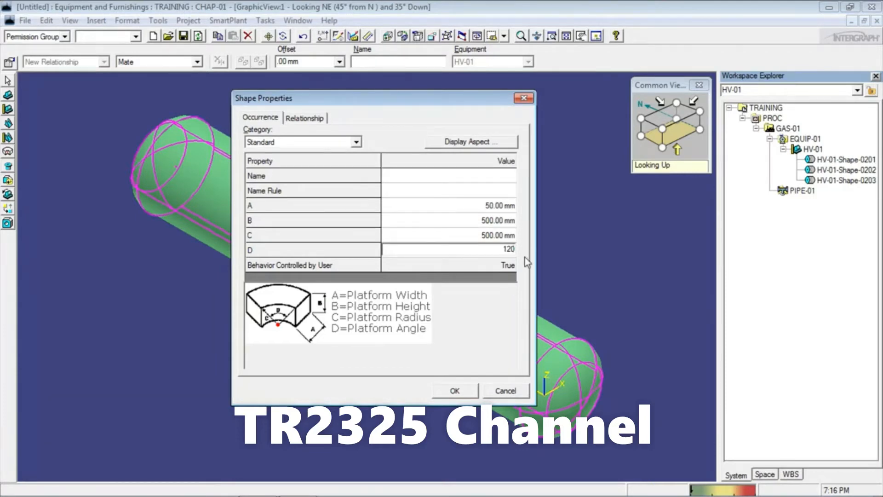
{"action": "left_click", "coordinate": [454, 390]}
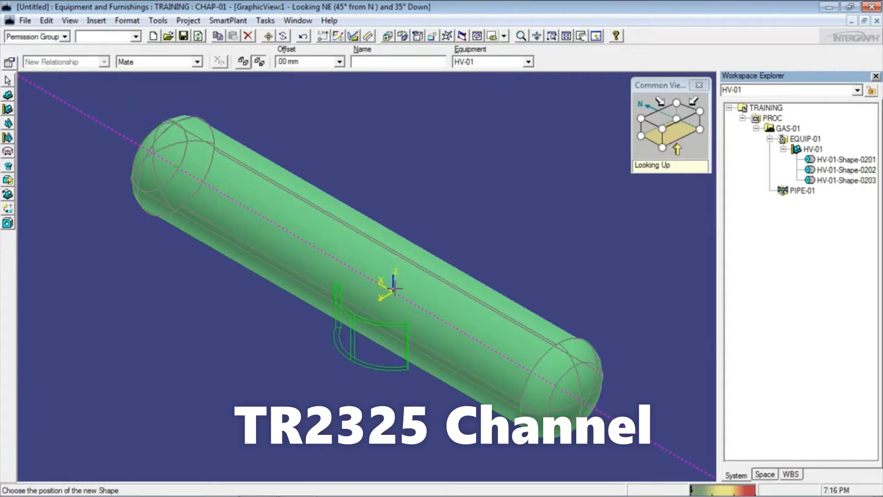
Orient the curved platform shape so it wraps the vessel's underside, and place it at the end face's centre.
{"action": "key", "text": "Left"}
{"action": "key", "text": "Up"}
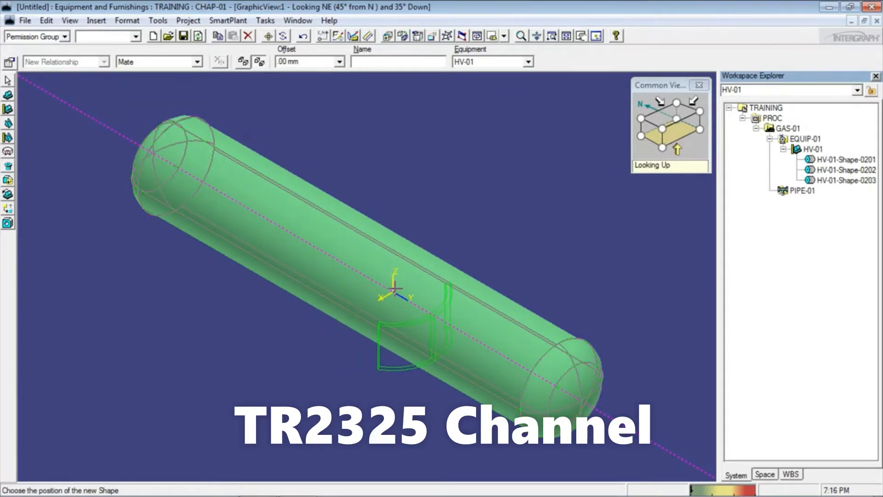
{"action": "key", "text": "Up"}
{"action": "key", "text": "Left"}
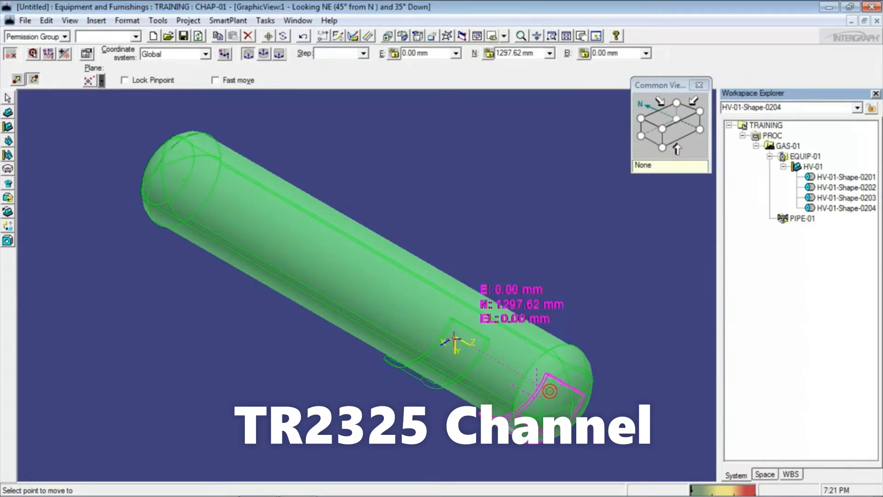
{"action": "left_click", "coordinate": [542, 53]}
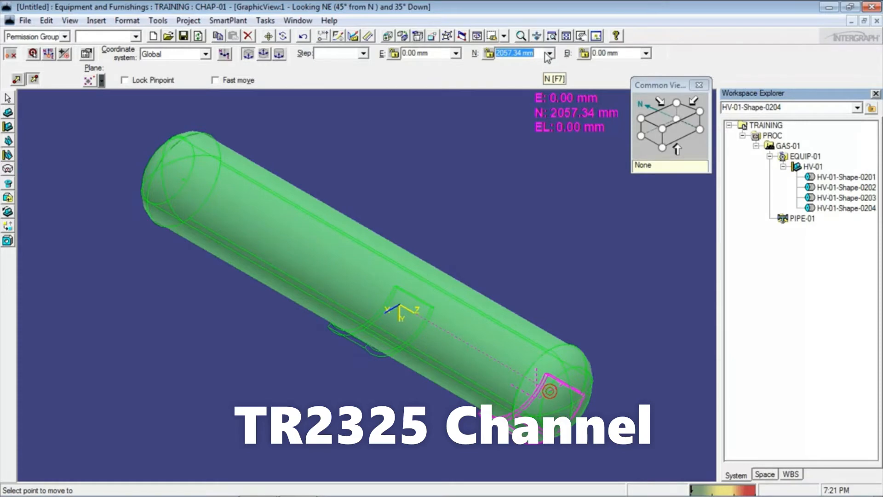
{"action": "type", "text": "750"}
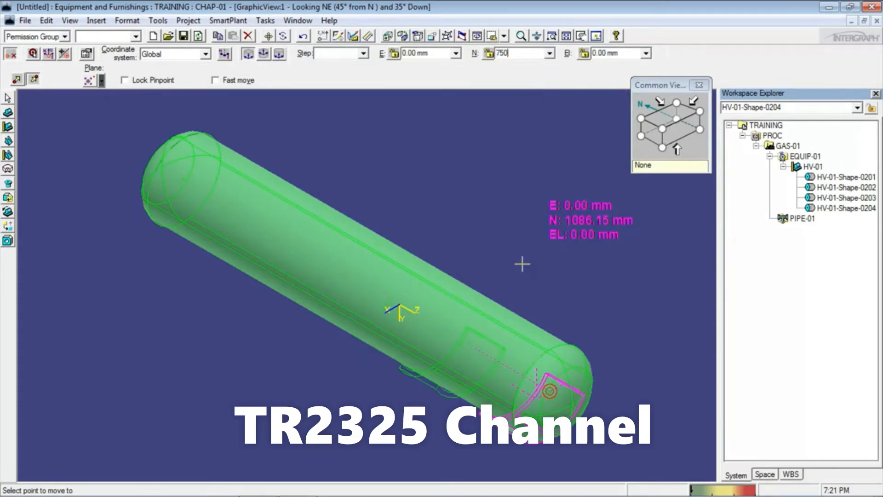
{"action": "left_click", "coordinate": [561, 290]}
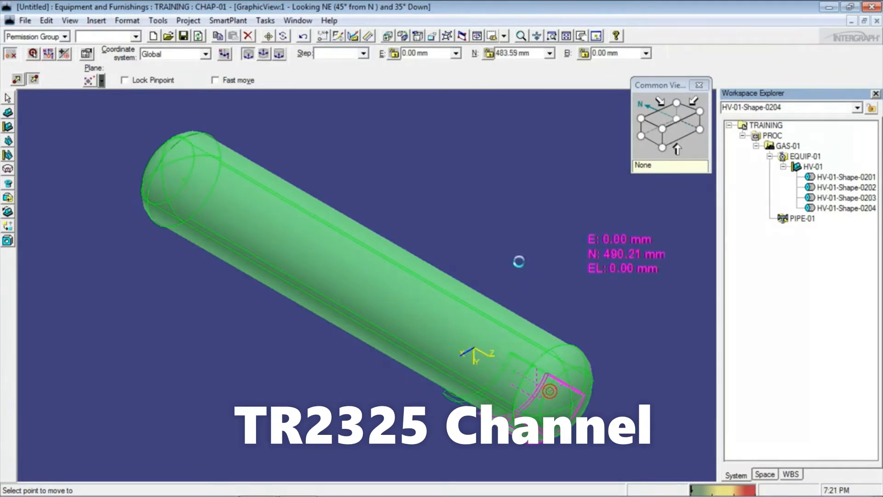
Move the curved platform shape 750 mm north along the vessel from the end-face centre, keeping east and elevation at 0 mm.
{"action": "left_click_drag", "start_coordinate": [537, 54], "coordinate": [489, 49]}
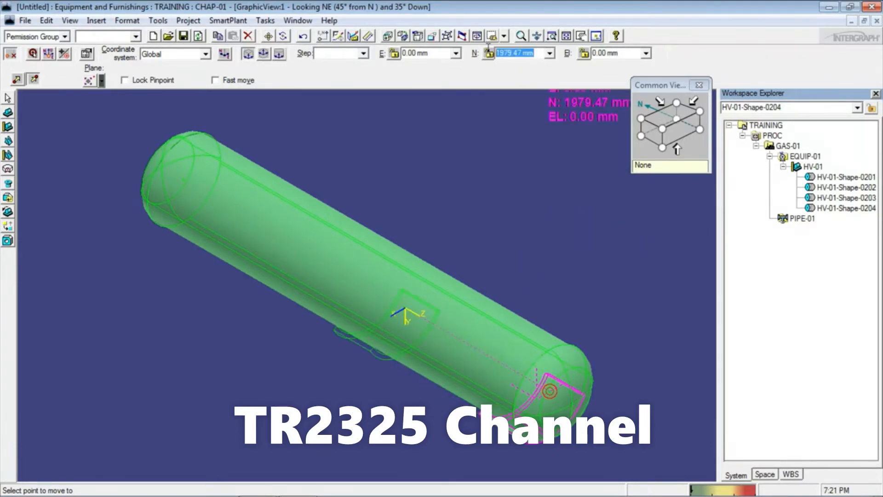
{"action": "type", "text": "750"}
{"action": "key", "text": "Return"}
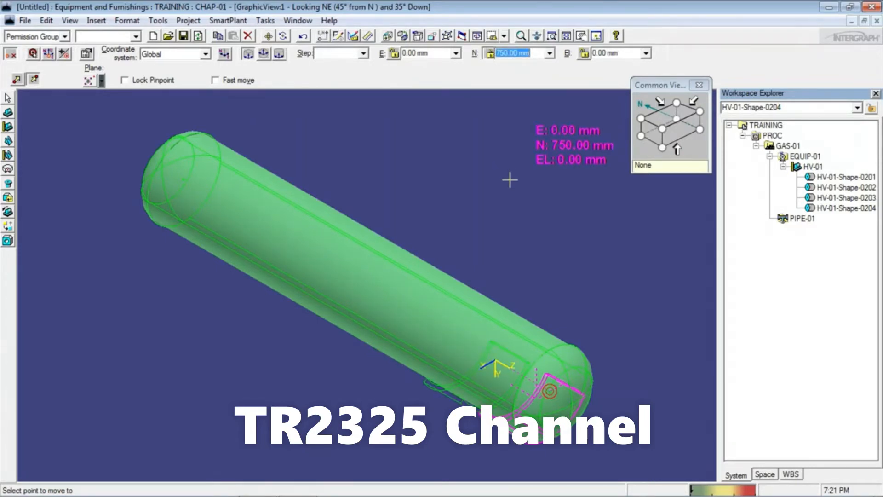
{"action": "left_click", "coordinate": [510, 178]}
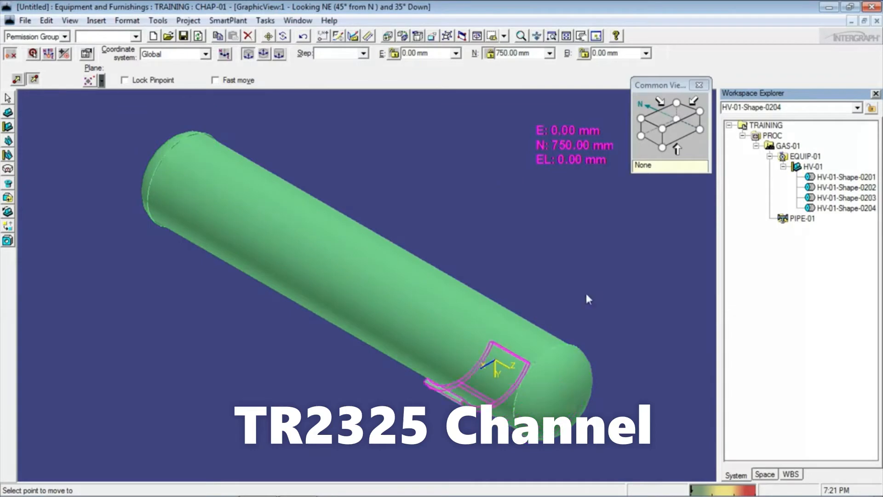
{"action": "left_click", "coordinate": [672, 133]}
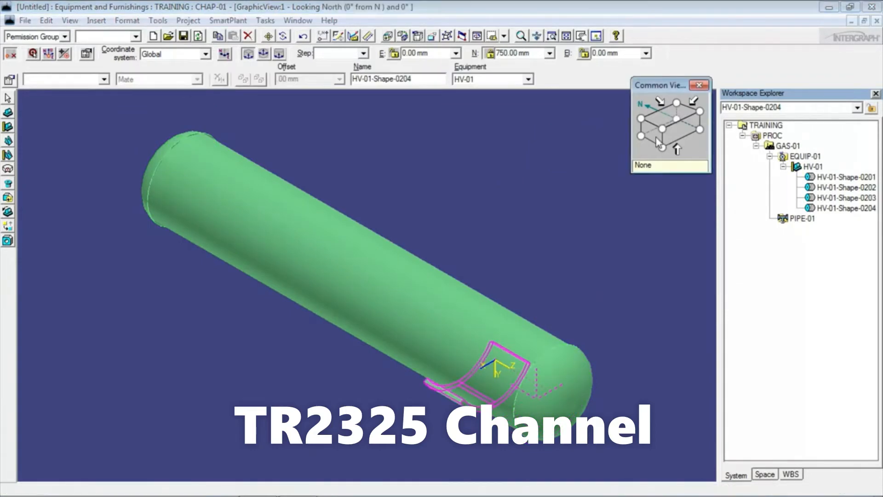
{"action": "left_click", "coordinate": [658, 141]}
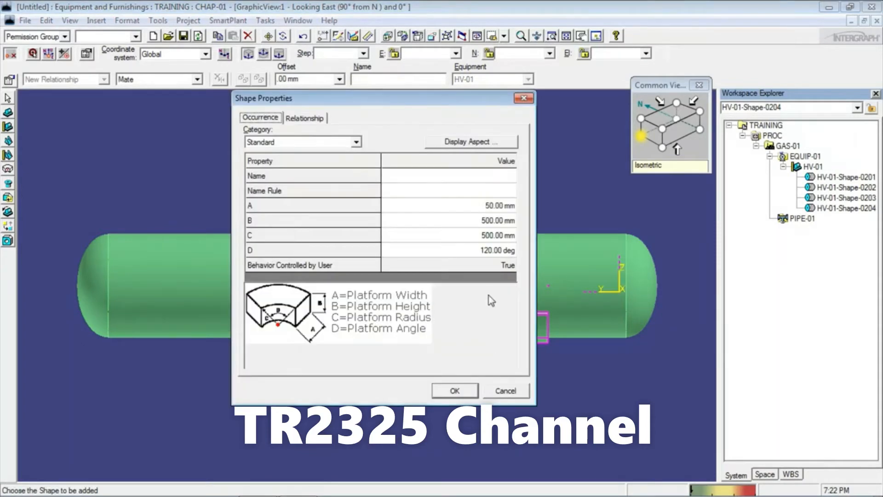
Add a second curved platform shape of 50 mm, 500 mm, 500 mm and 120°, placed 4250 mm north of the end-face centre.
{"action": "left_click", "coordinate": [455, 392]}
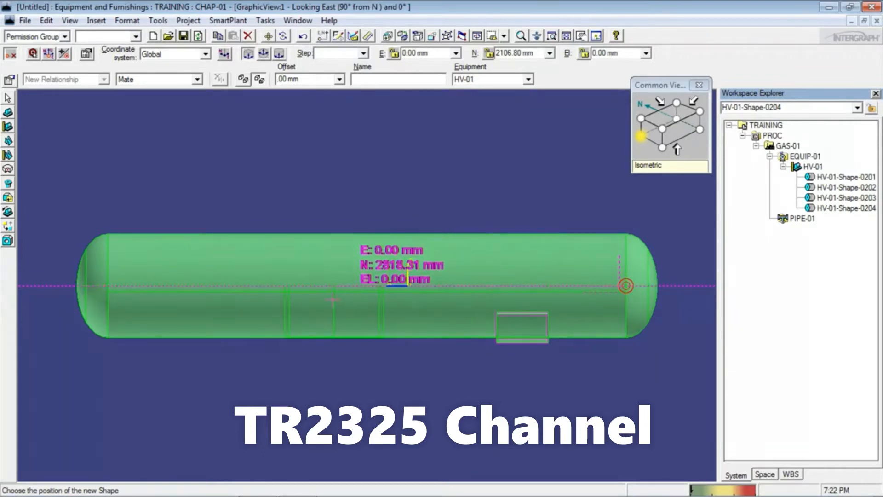
{"action": "left_click", "coordinate": [662, 129]}
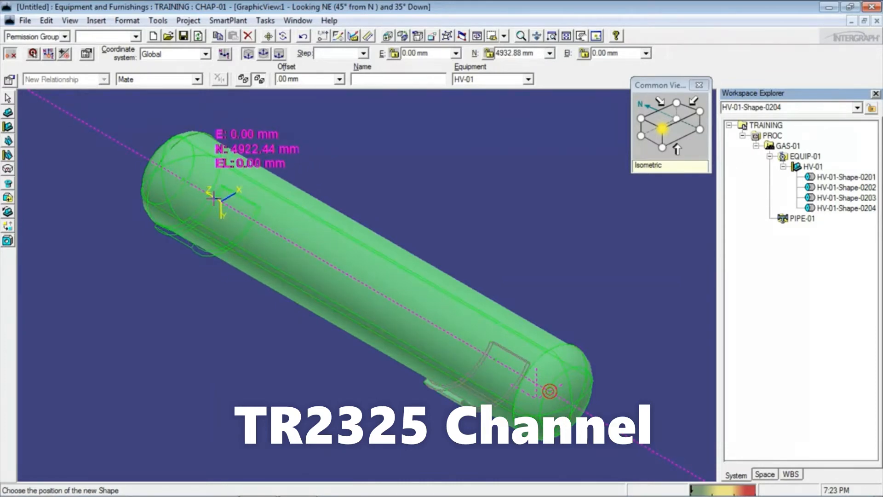
{"action": "left_click", "coordinate": [505, 53]}
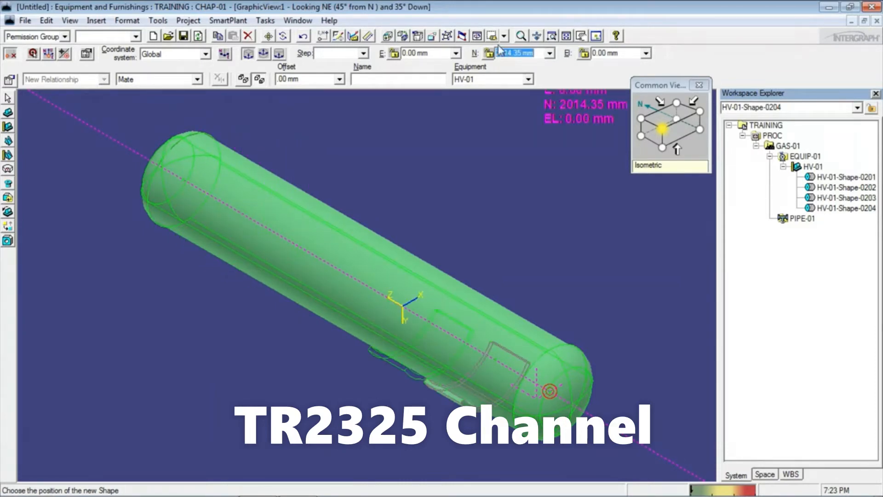
{"action": "type", "text": "6250"}
{"action": "key", "text": "Return"}
{"action": "left_click", "coordinate": [306, 149]}
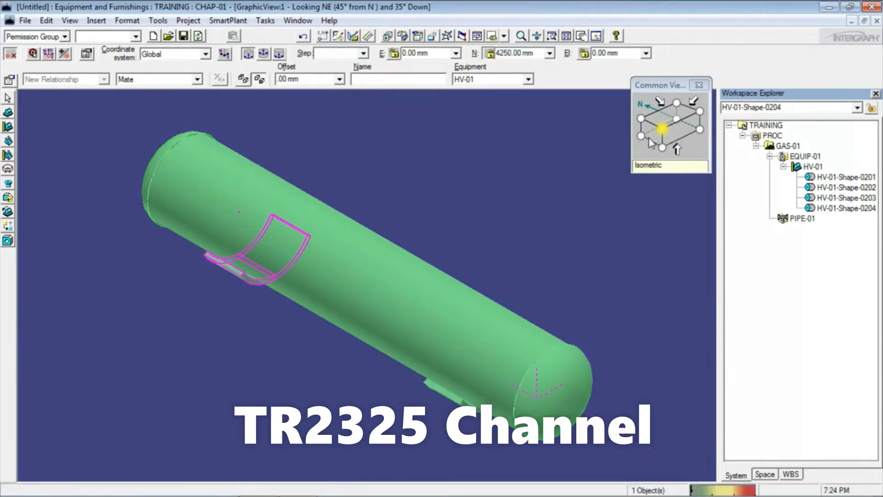
{"action": "left_click", "coordinate": [655, 135]}
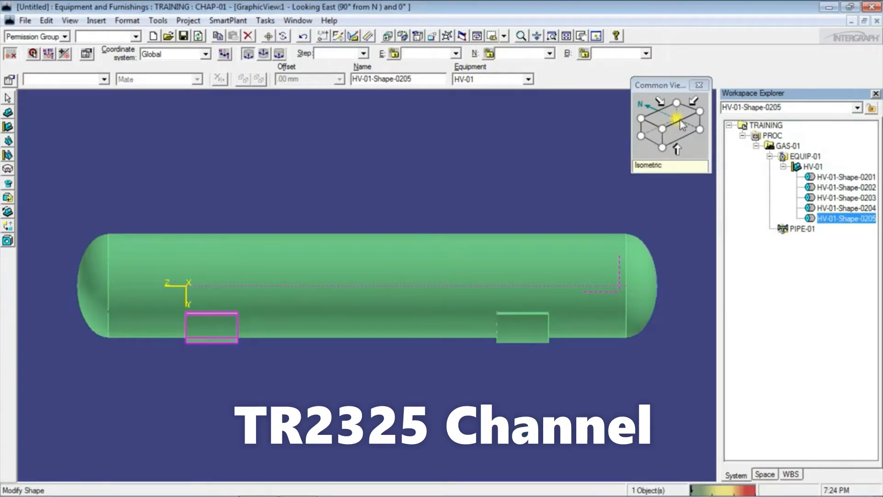
{"action": "left_click", "coordinate": [662, 130]}
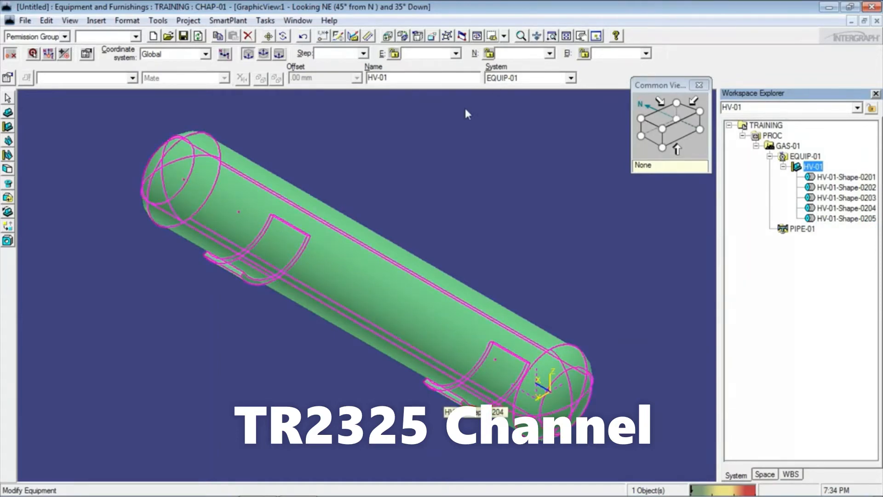
Define a rectangular block shape on HV-01 with A 300 mm, B 1000 mm and C 1000 mm, fixed at east 0 mm and elevation -850 mm.
{"action": "left_click", "coordinate": [7, 170]}
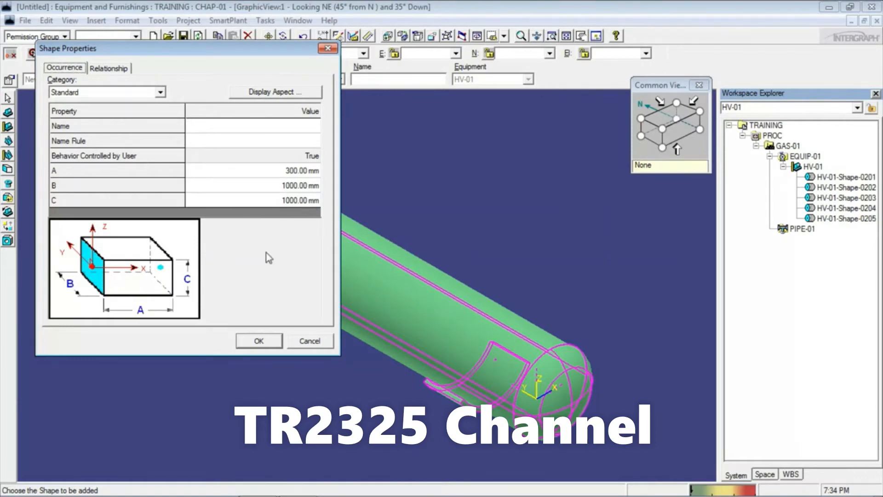
{"action": "left_click", "coordinate": [259, 341]}
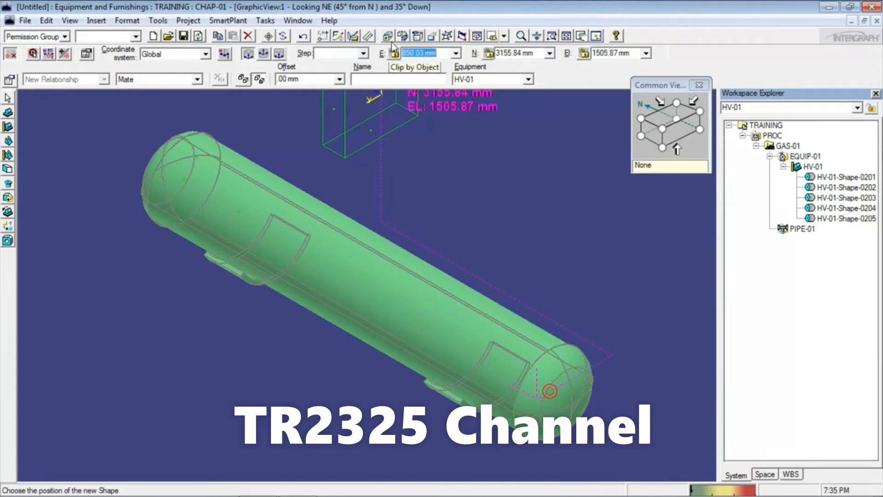
{"action": "left_click", "coordinate": [421, 53]}
{"action": "type", "text": "0"}
{"action": "key", "text": "Return"}
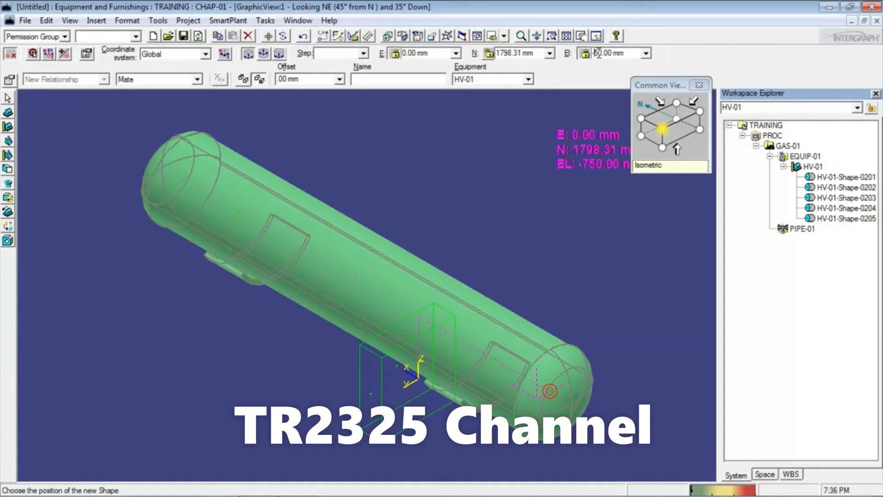
{"action": "type", "text": "8"}
{"action": "key", "text": "Return"}
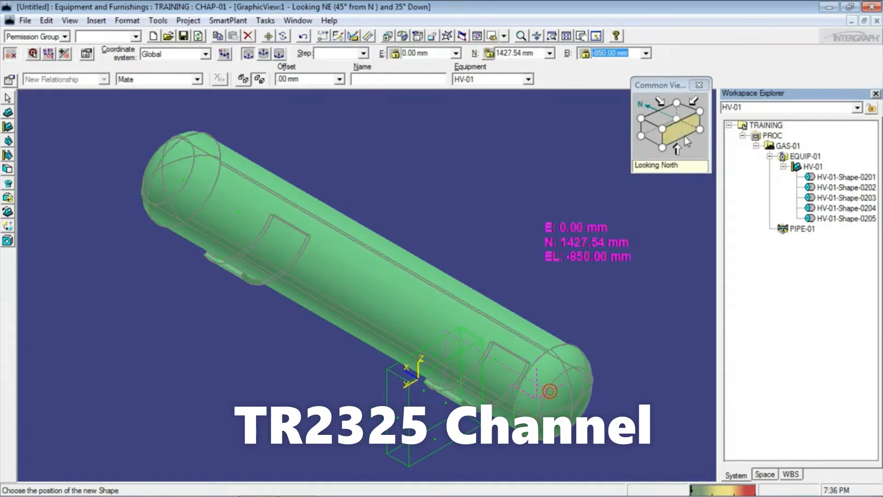
{"action": "left_click", "coordinate": [686, 141]}
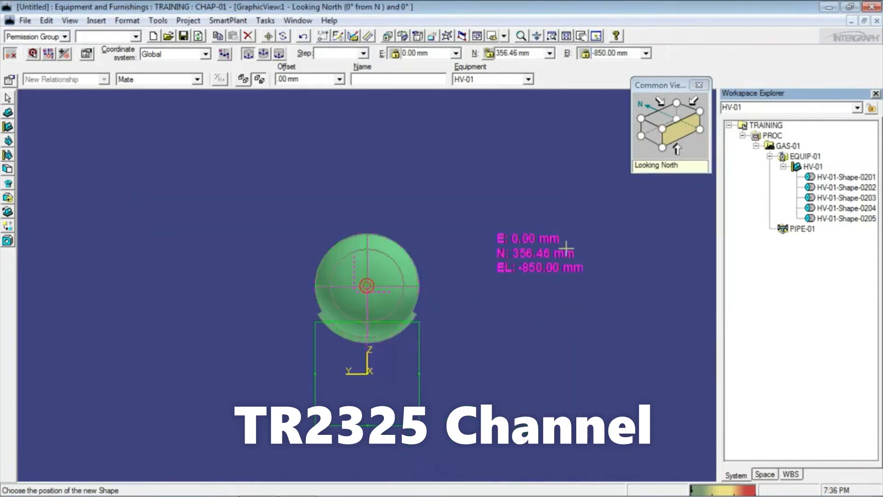
{"action": "left_click", "coordinate": [650, 133]}
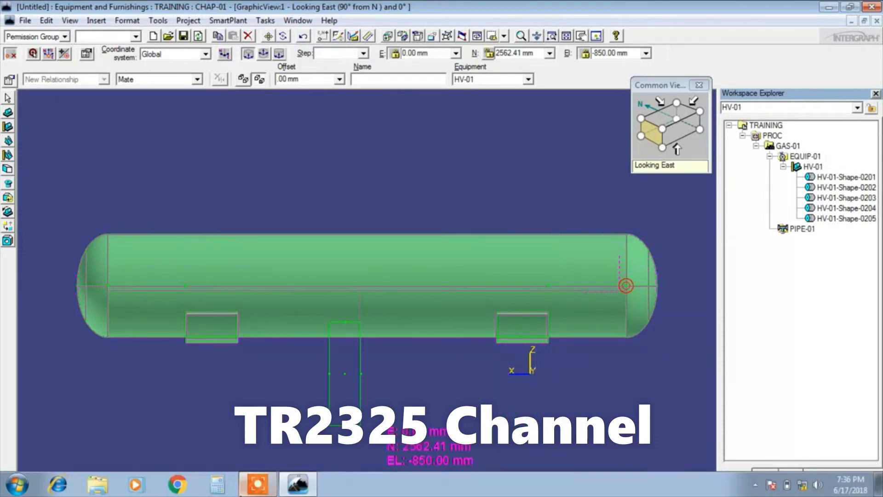
{"action": "left_click", "coordinate": [258, 483]}
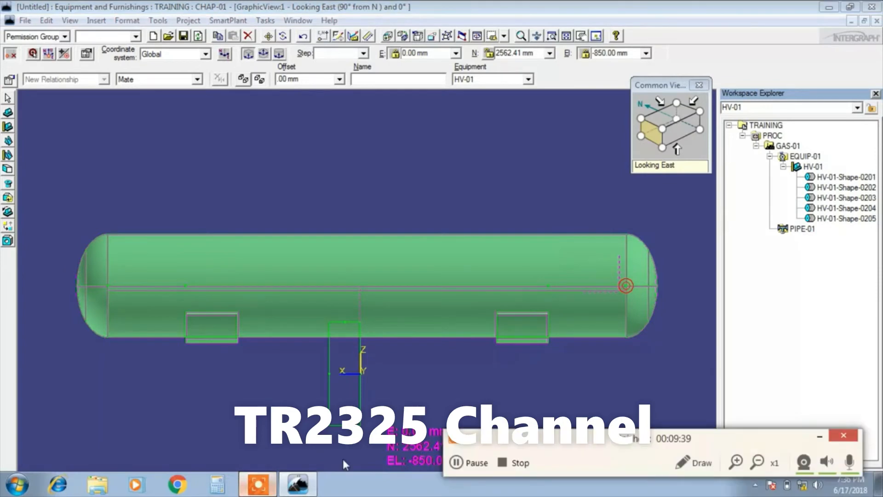
{"action": "left_click", "coordinate": [826, 436]}
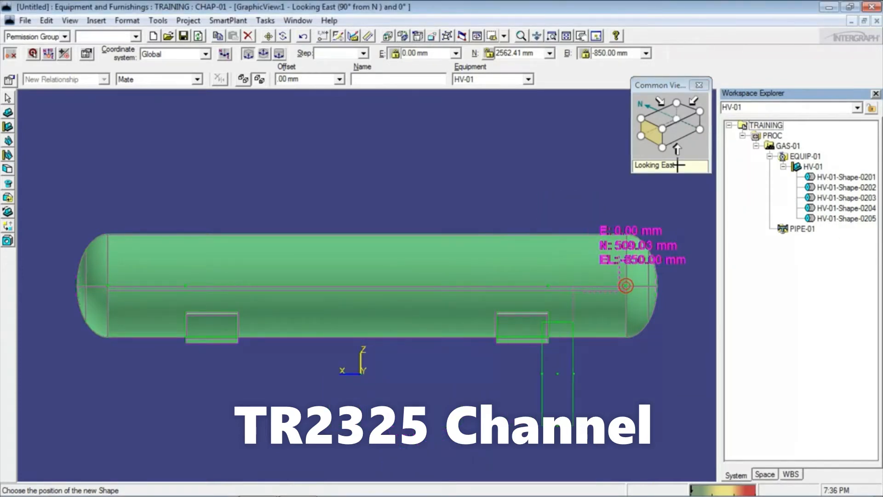
{"action": "left_click", "coordinate": [678, 128]}
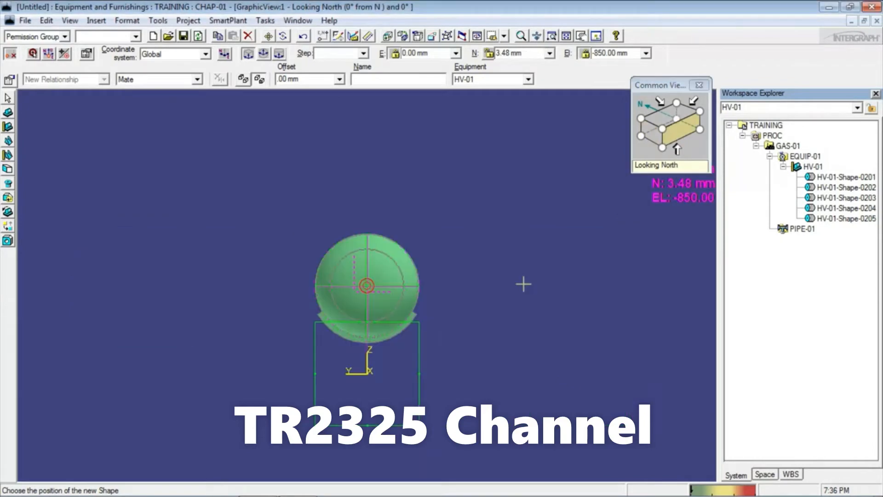
{"action": "left_click", "coordinate": [651, 131]}
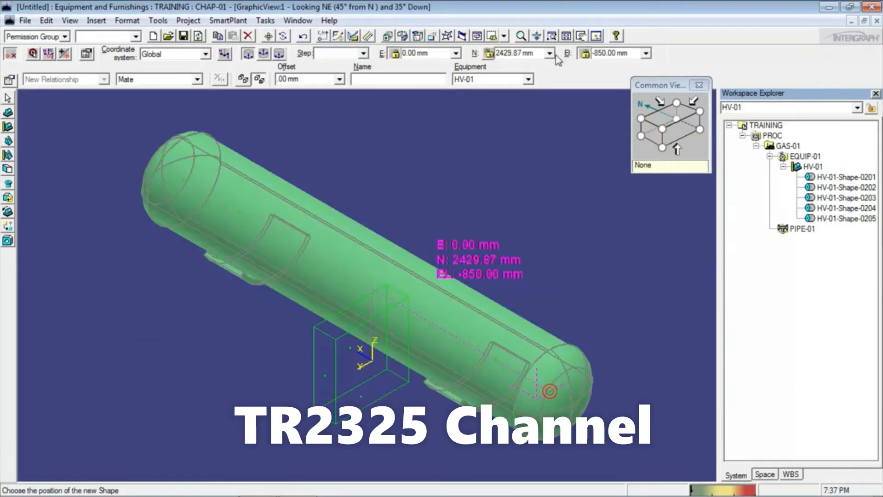
Try the rectangular block at 1000 mm north and check its alignment with the curved plate from the side.
{"action": "left_click_drag", "start_coordinate": [535, 55], "coordinate": [497, 55]}
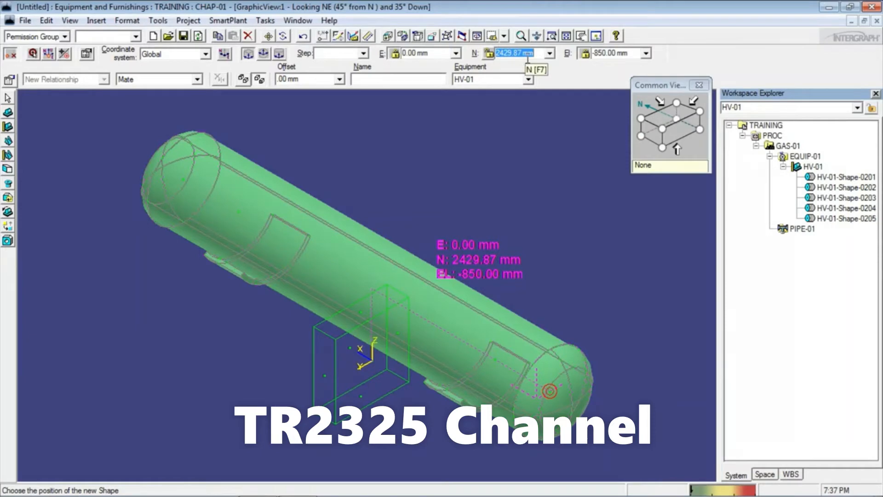
{"action": "type", "text": "1000"}
{"action": "key", "text": "Return"}
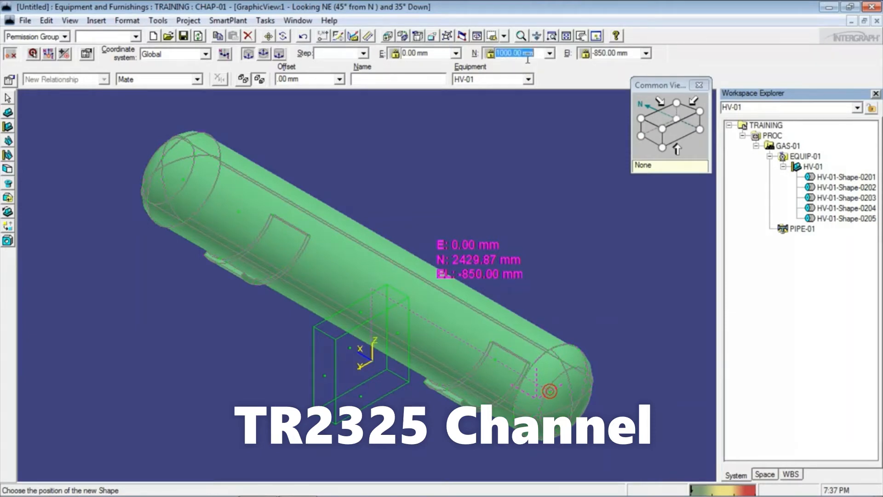
{"action": "left_click", "coordinate": [666, 138]}
{"action": "left_click", "coordinate": [650, 132]}
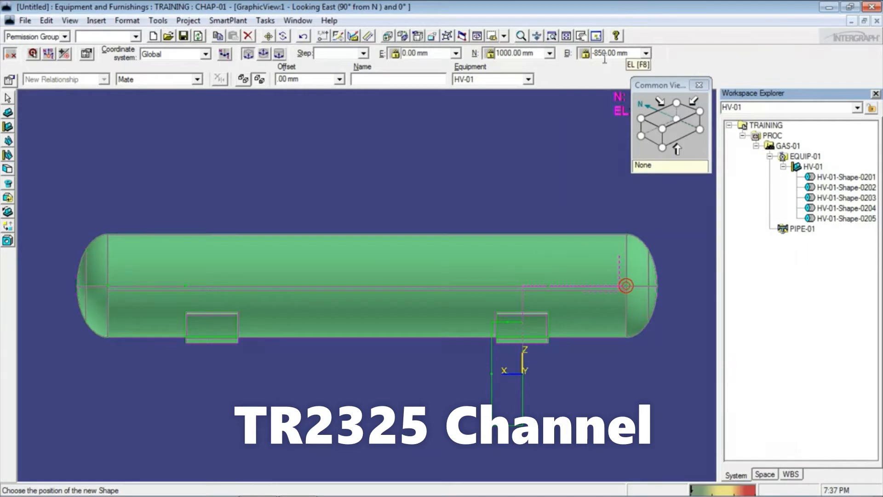
Set the rectangular block's north offset to 850 mm and place it centred under the first curved plate.
{"action": "left_click", "coordinate": [497, 54]}
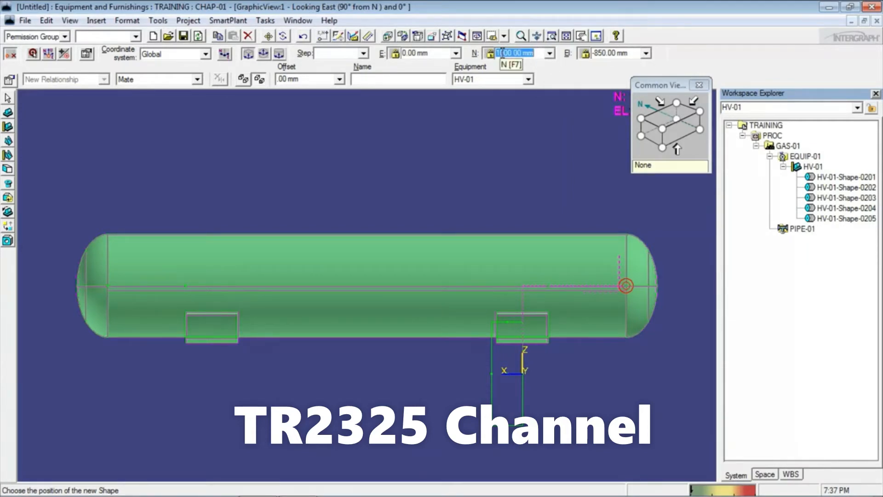
{"action": "type", "text": "850"}
{"action": "key", "text": "Return"}
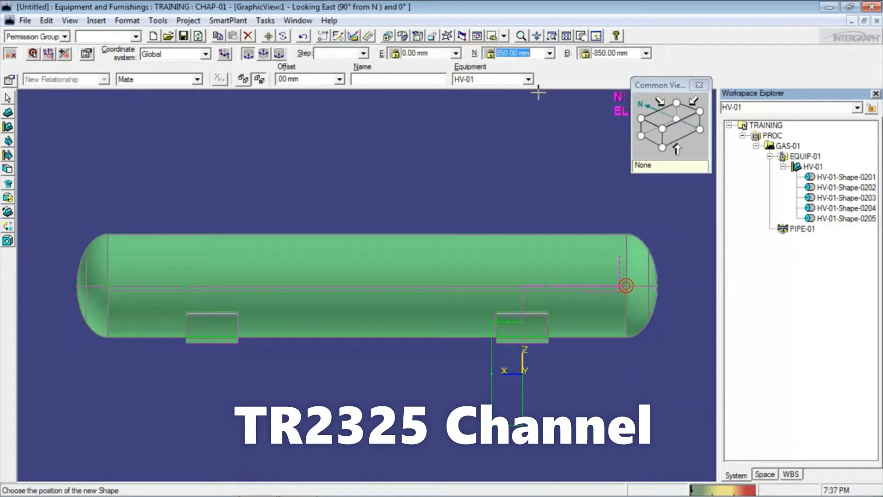
{"action": "left_click", "coordinate": [528, 203]}
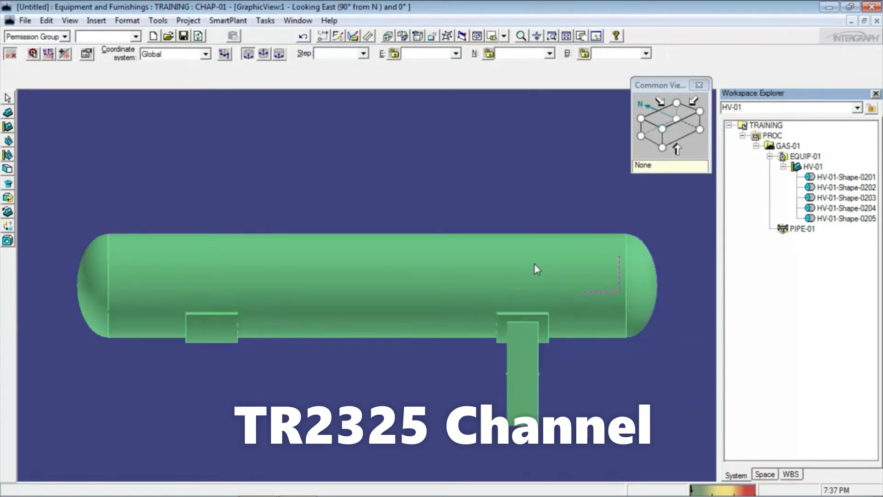
{"action": "left_click", "coordinate": [643, 139]}
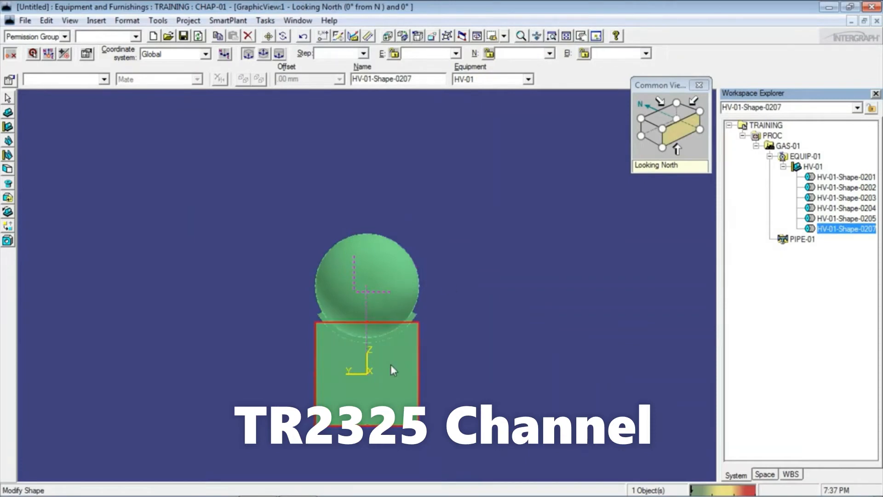
{"action": "left_click", "coordinate": [662, 128]}
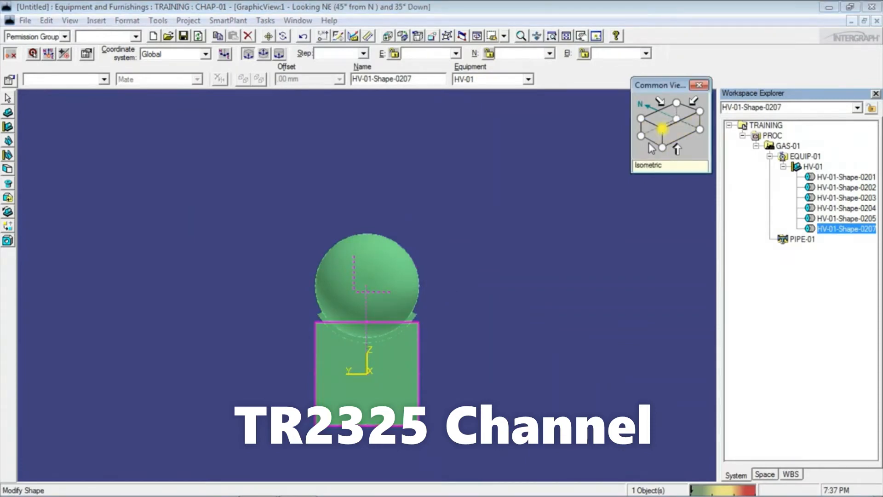
{"action": "left_click", "coordinate": [553, 298]}
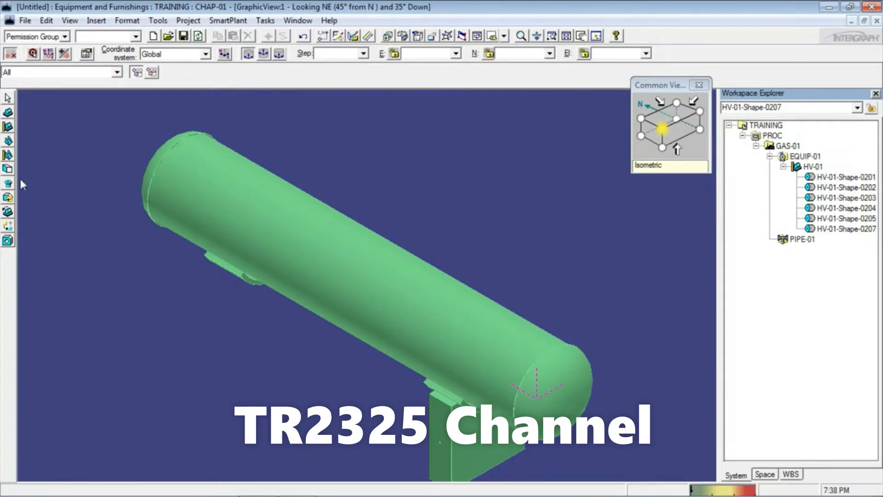
Start a second 300 × 1000 × 1000 mm rectangular block on HV-01, fixed at east 0 mm and elevation -850 mm.
{"action": "left_click", "coordinate": [8, 183]}
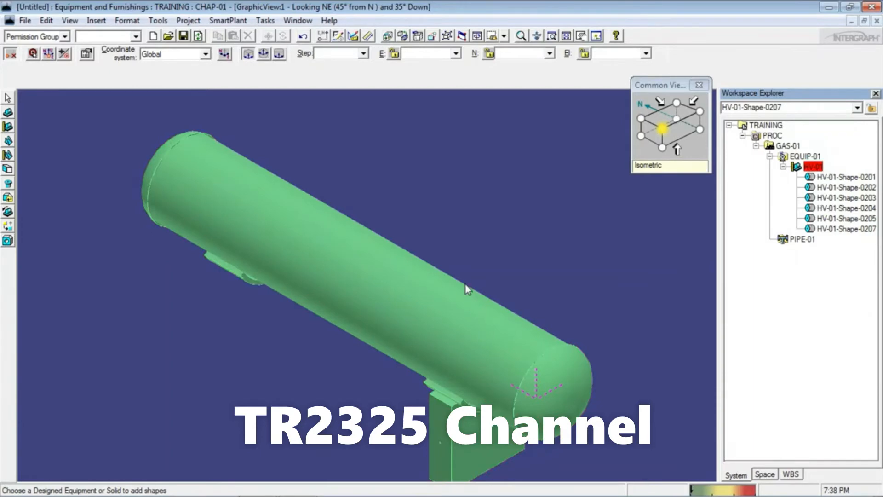
{"action": "left_click", "coordinate": [399, 301]}
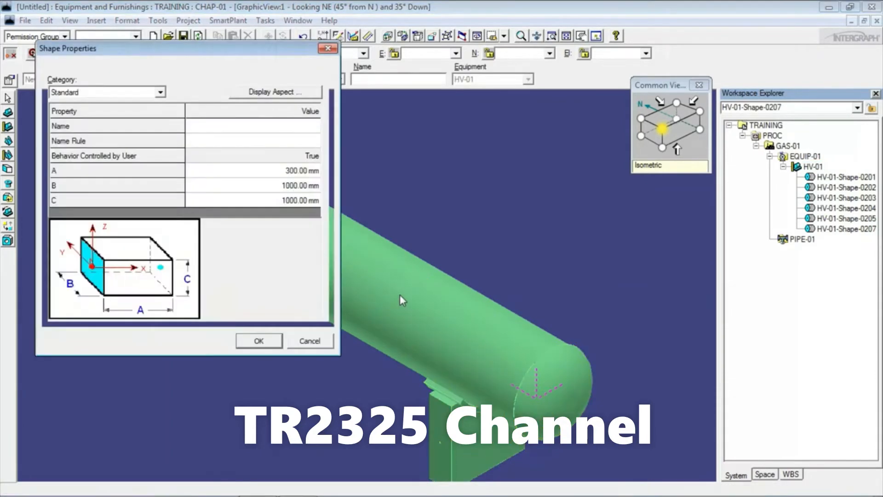
{"action": "left_click", "coordinate": [257, 342]}
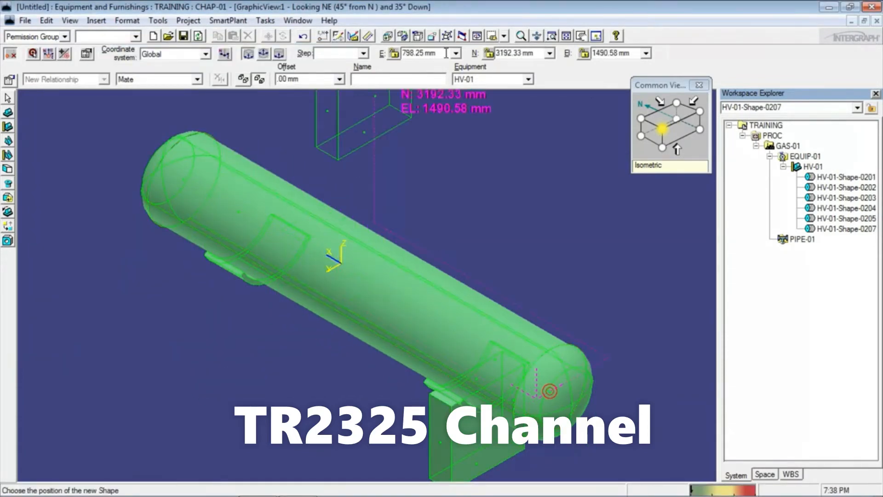
{"action": "left_click", "coordinate": [405, 53]}
{"action": "type", "text": "0"}
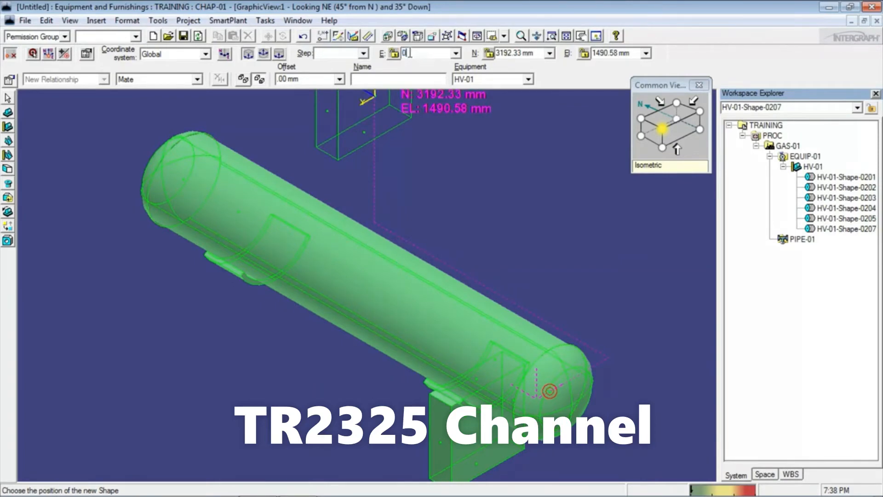
{"action": "key", "text": "Return"}
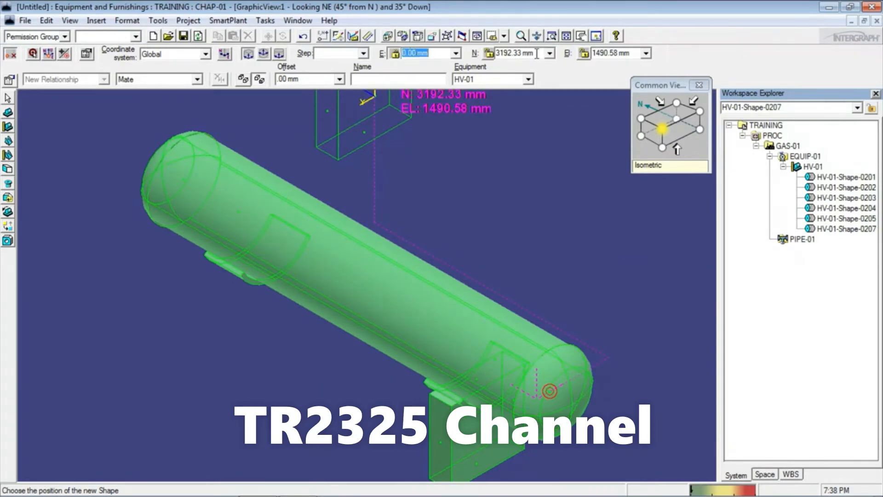
{"action": "left_click", "coordinate": [603, 51]}
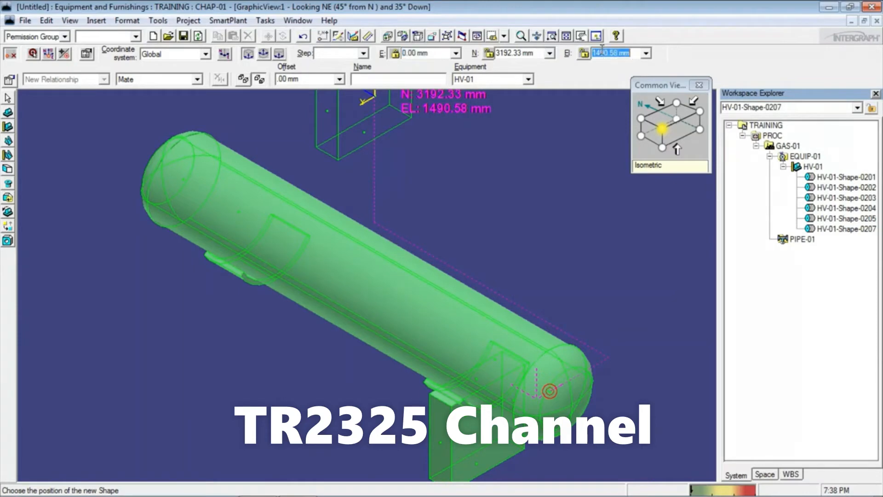
{"action": "type", "text": "-850"}
{"action": "key", "text": "Return"}
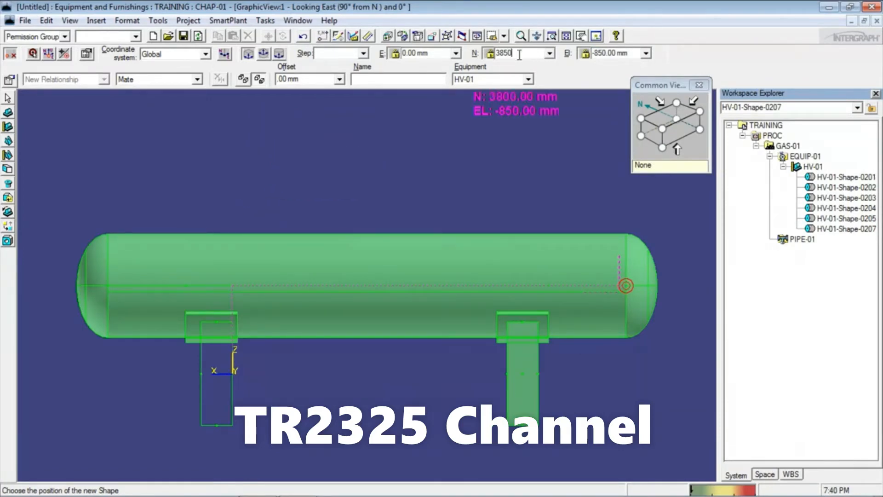
Place the second rectangular block at 3850 mm north, centred under the other curved plate.
{"action": "key", "text": "Return"}
{"action": "left_click", "coordinate": [205, 177]}
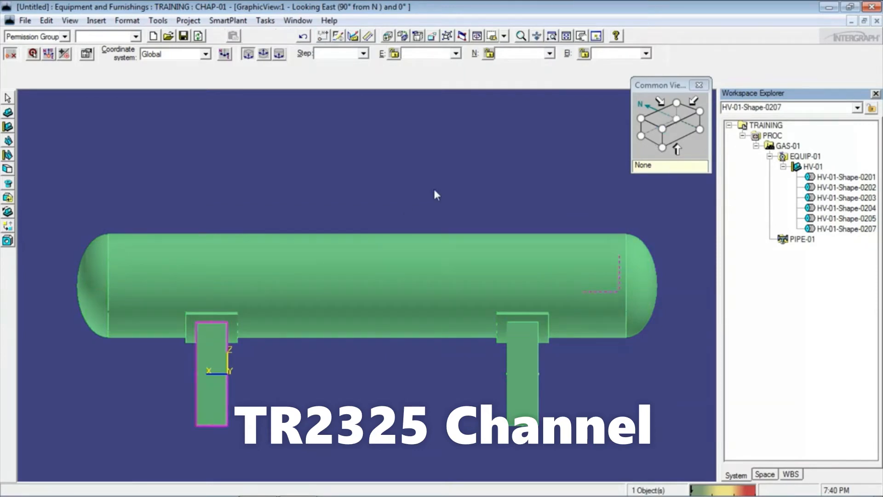
{"action": "left_click", "coordinate": [662, 129]}
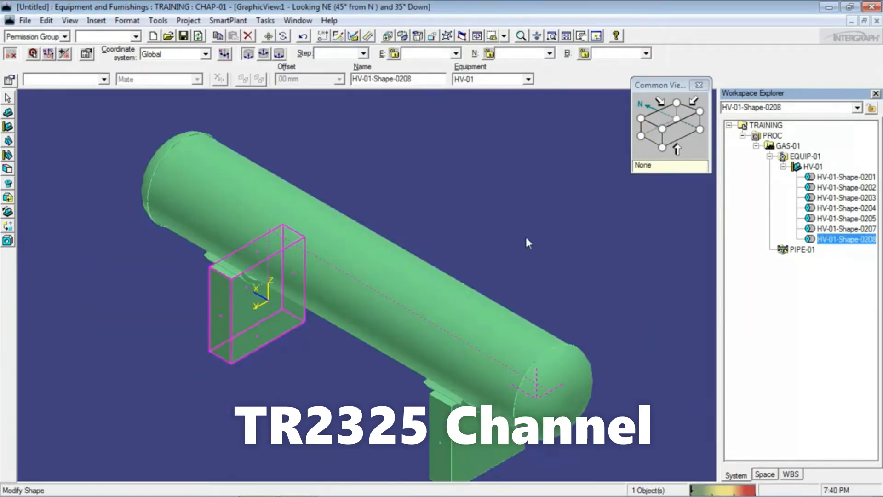
{"action": "left_click", "coordinate": [558, 233]}
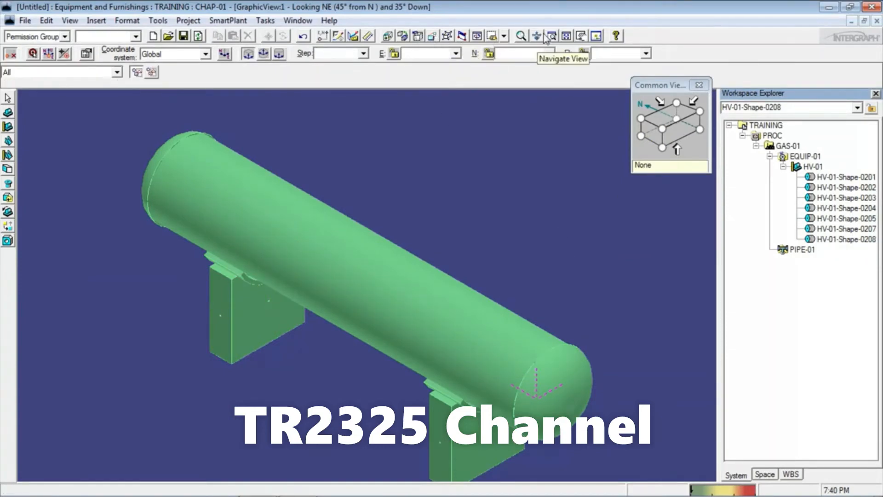
{"action": "left_click", "coordinate": [477, 39]}
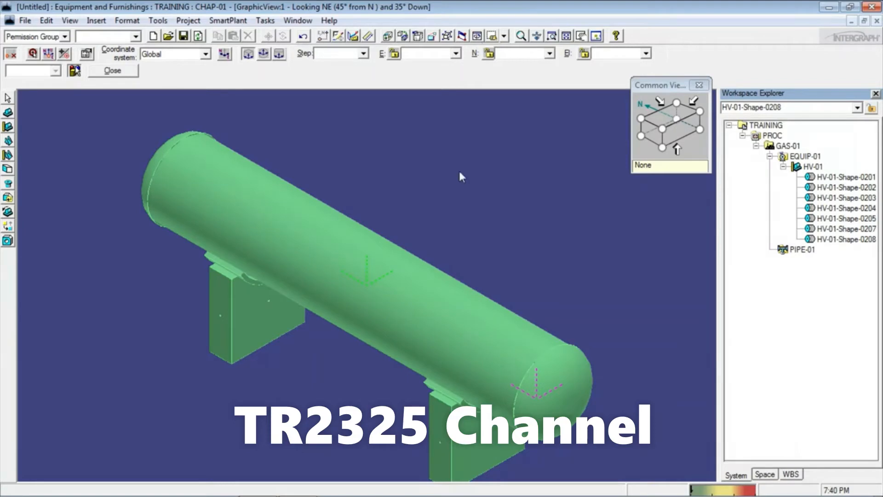
{"action": "left_click_drag", "start_coordinate": [468, 172], "coordinate": [529, 151]}
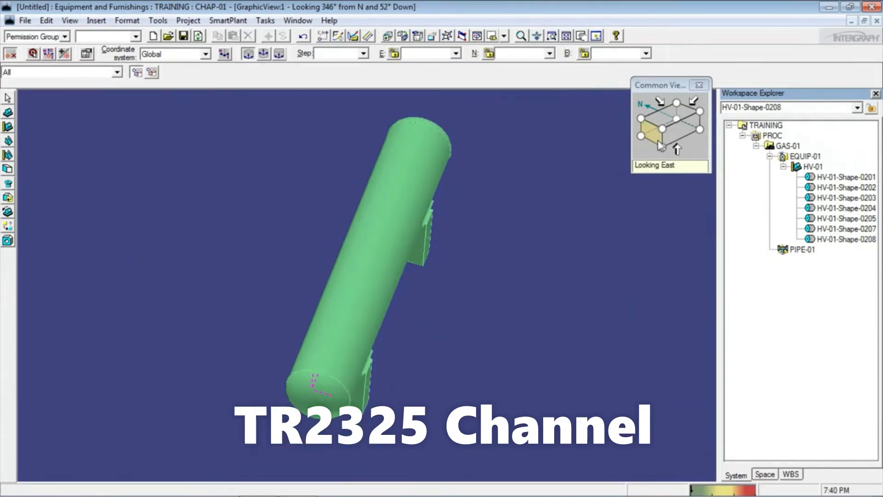
{"action": "left_click", "coordinate": [665, 133]}
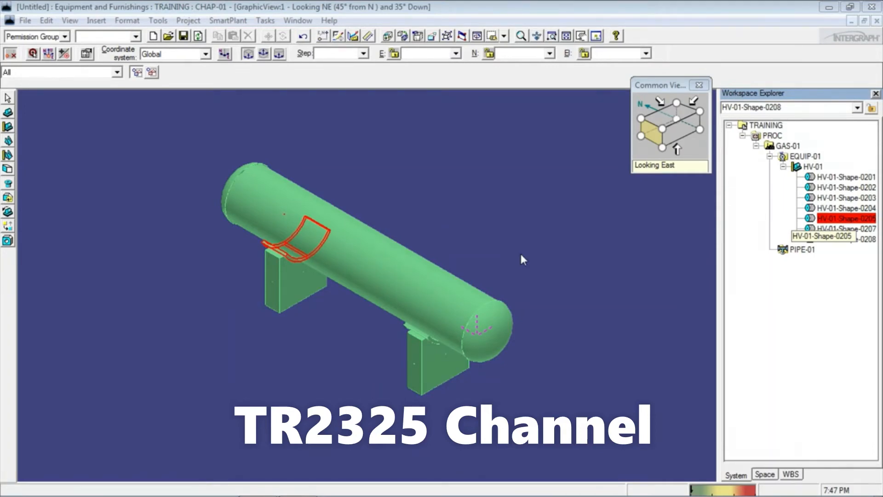
Add a datum shape with cone height A of 228.60 mm to HV-01, placed at east, north and elevation 0 mm.
{"action": "left_click", "coordinate": [814, 166]}
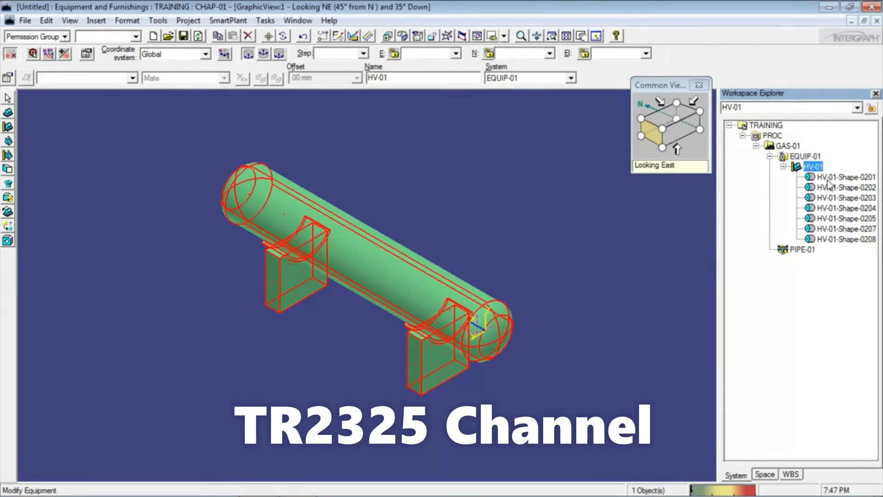
{"action": "left_click", "coordinate": [9, 170]}
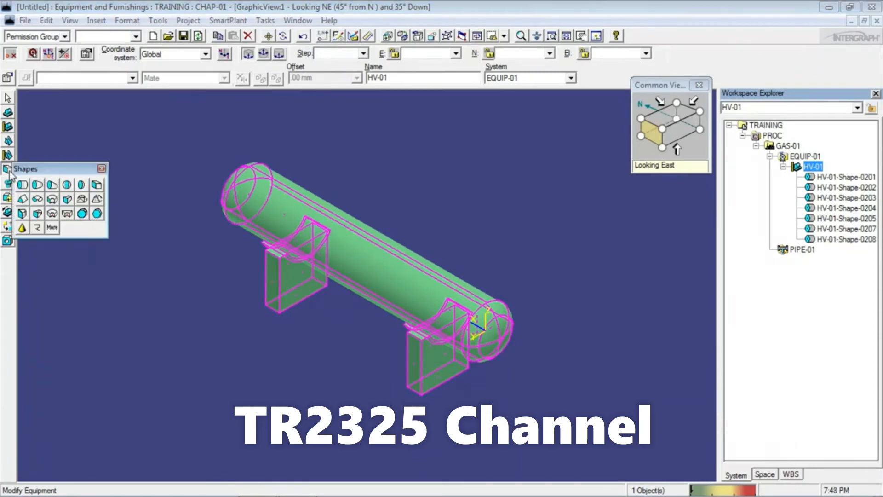
{"action": "left_click", "coordinate": [22, 228]}
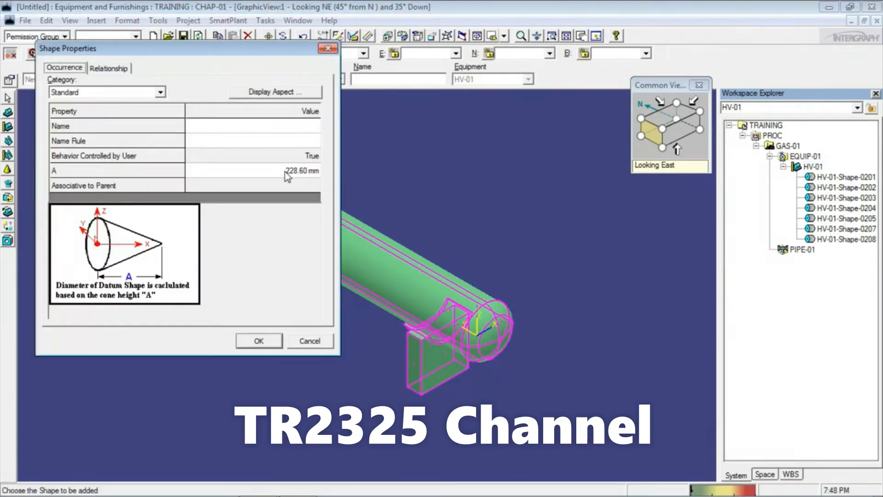
{"action": "left_click", "coordinate": [258, 339]}
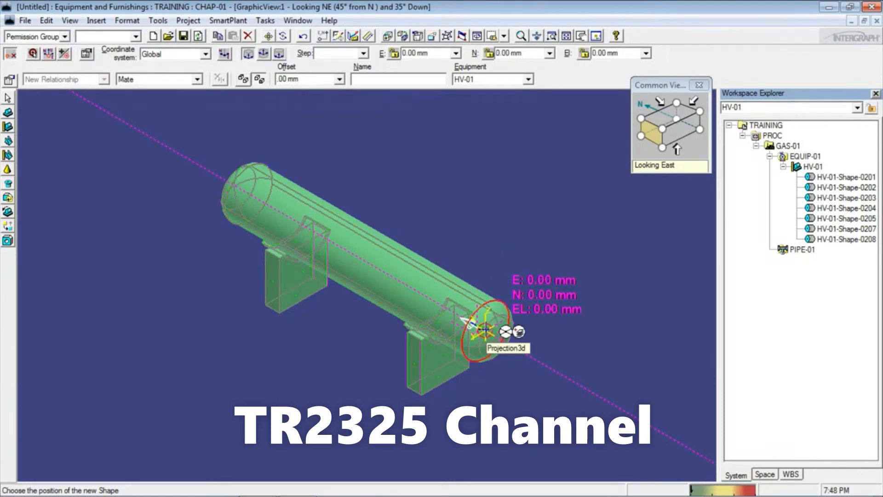
{"action": "left_click", "coordinate": [485, 329]}
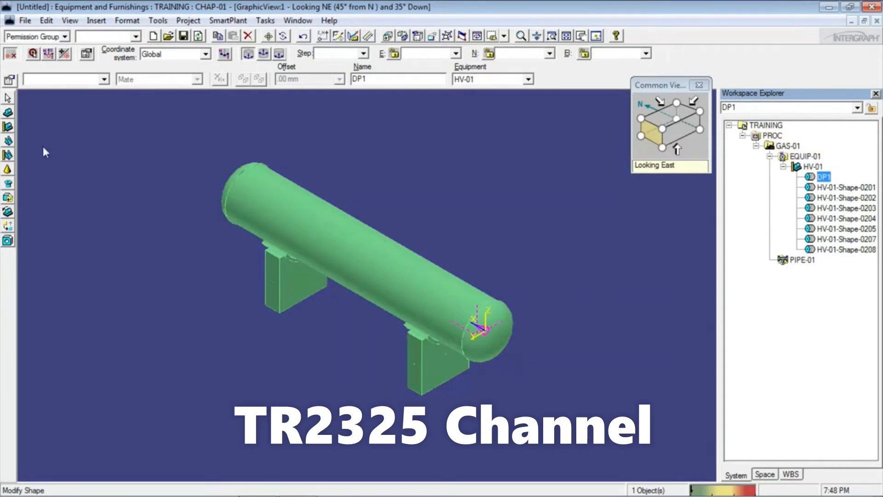
Start a nozzle on the datum shape DP1 and set its nominal size to 18 in.
{"action": "left_click", "coordinate": [9, 185]}
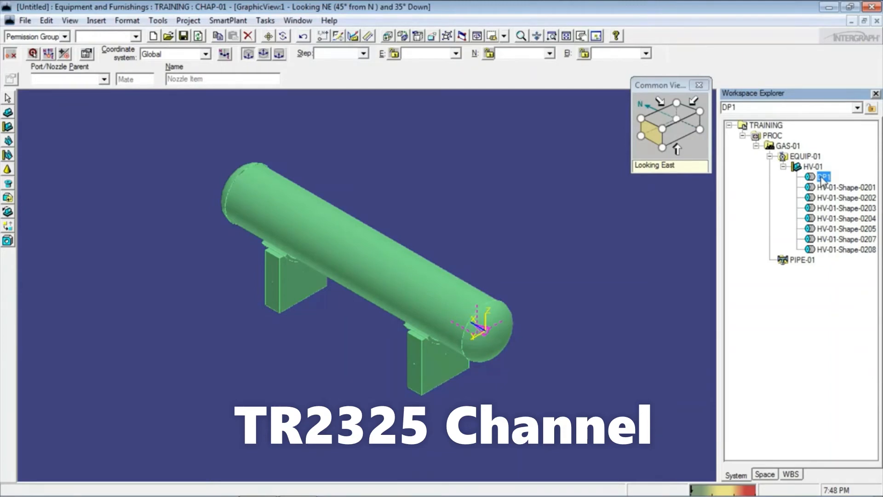
{"action": "left_click", "coordinate": [822, 178]}
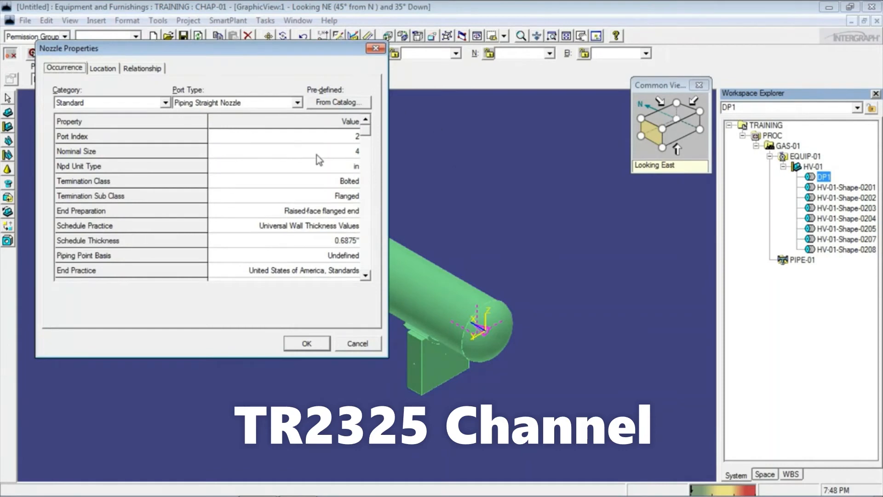
{"action": "left_click", "coordinate": [345, 152]}
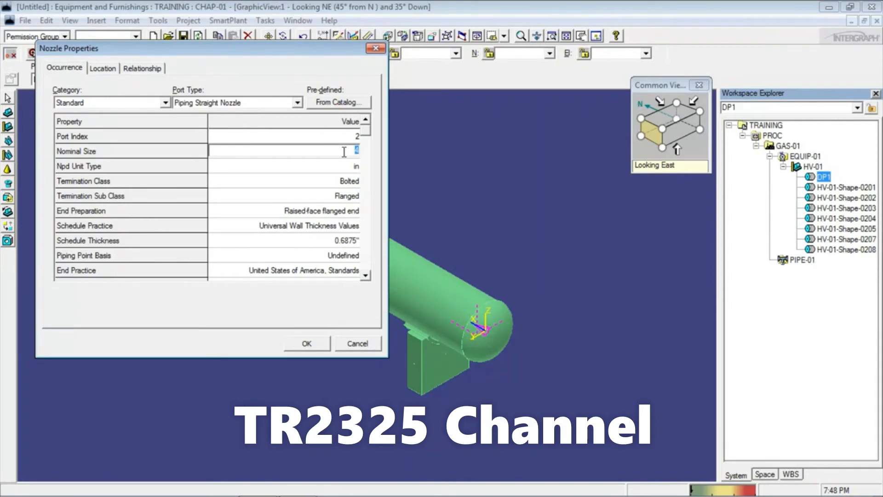
{"action": "type", "text": "18"}
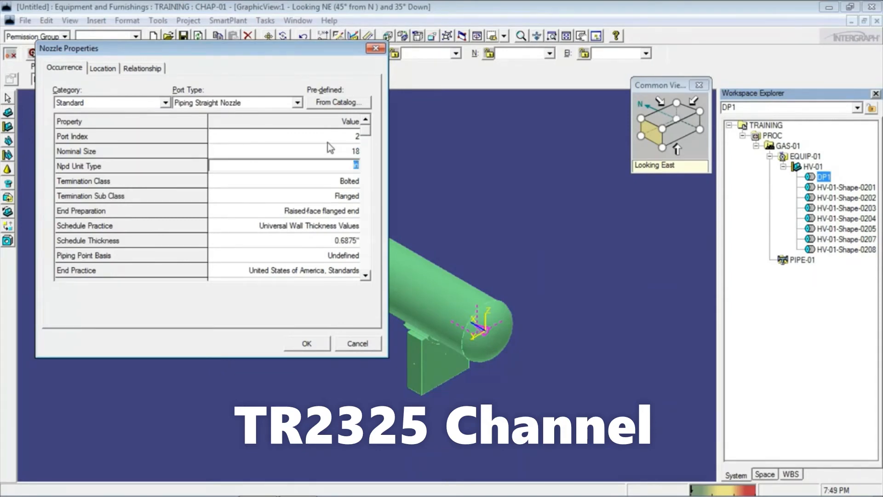
{"action": "left_click", "coordinate": [357, 166]}
Choose CL150 as the nozzle's pressure rating.
{"action": "left_click", "coordinate": [365, 275]}
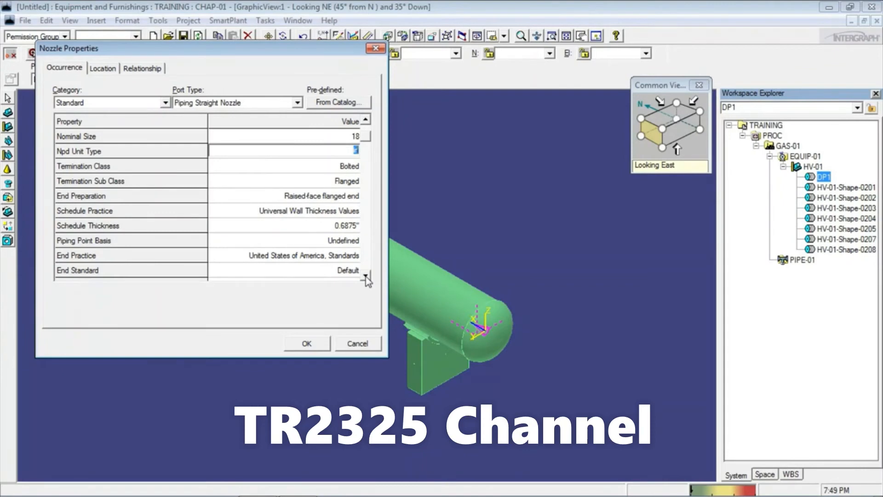
{"action": "left_click", "coordinate": [365, 275]}
{"action": "left_click", "coordinate": [365, 275]}
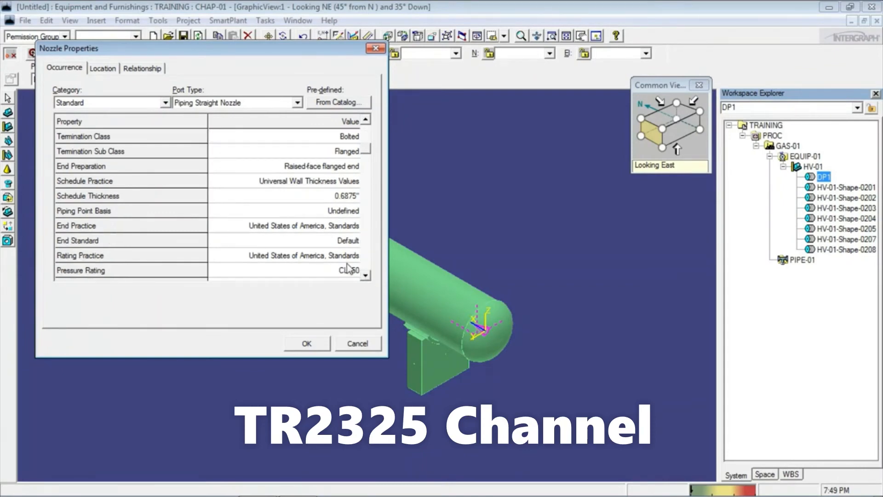
{"action": "left_click", "coordinate": [366, 275]}
{"action": "left_click", "coordinate": [366, 275]}
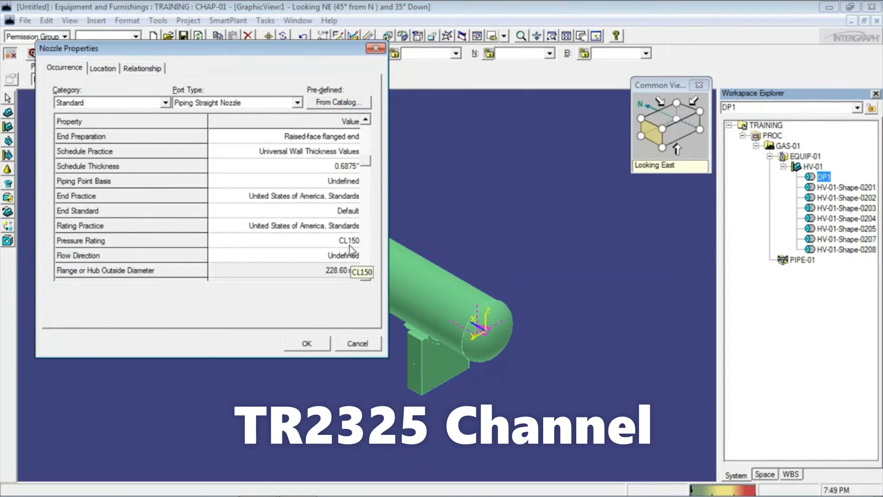
{"action": "left_click", "coordinate": [351, 240]}
{"action": "left_click", "coordinate": [353, 241]}
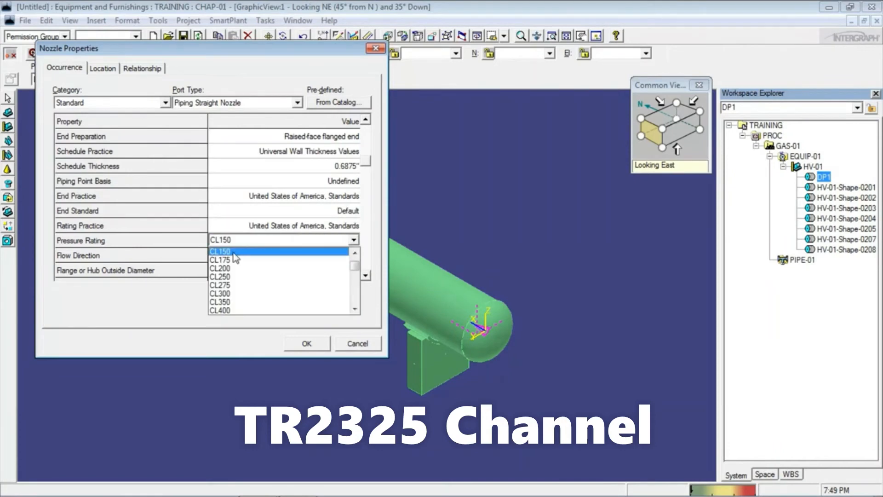
{"action": "left_click", "coordinate": [322, 251]}
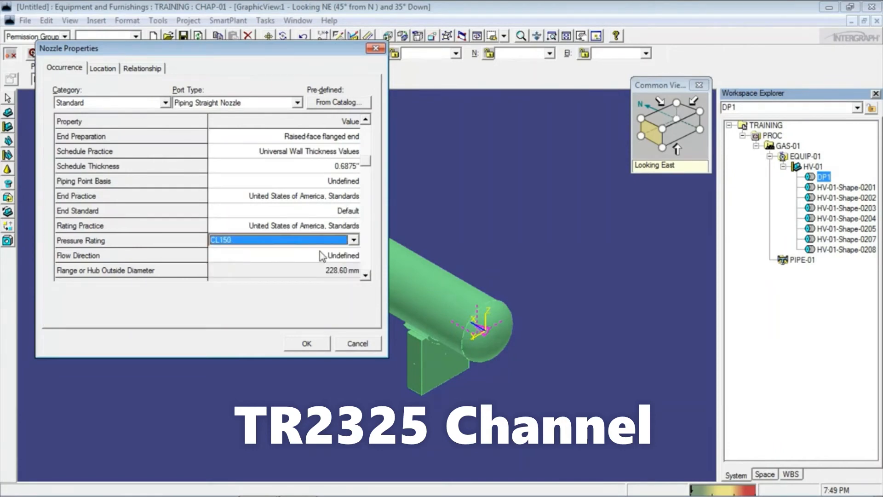
Set the nozzle length to 250 mm.
{"action": "left_click", "coordinate": [368, 275]}
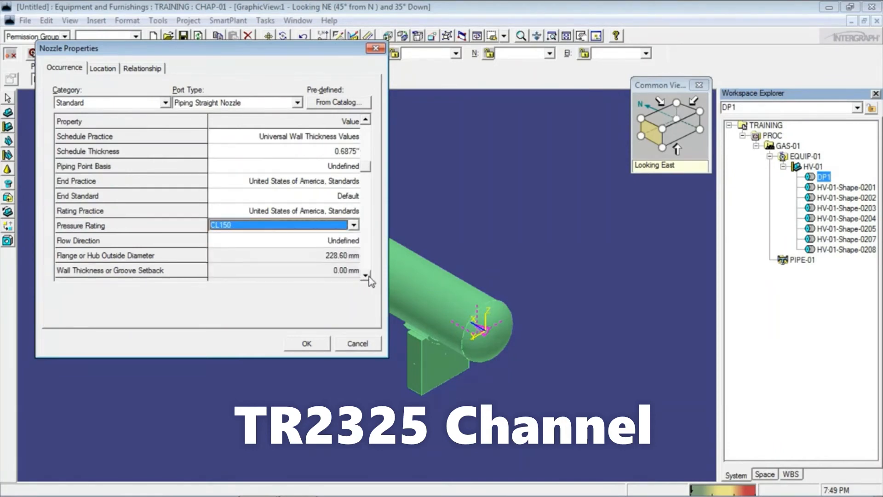
{"action": "left_click", "coordinate": [368, 276]}
{"action": "left_click", "coordinate": [368, 276]}
{"action": "left_click", "coordinate": [368, 276]}
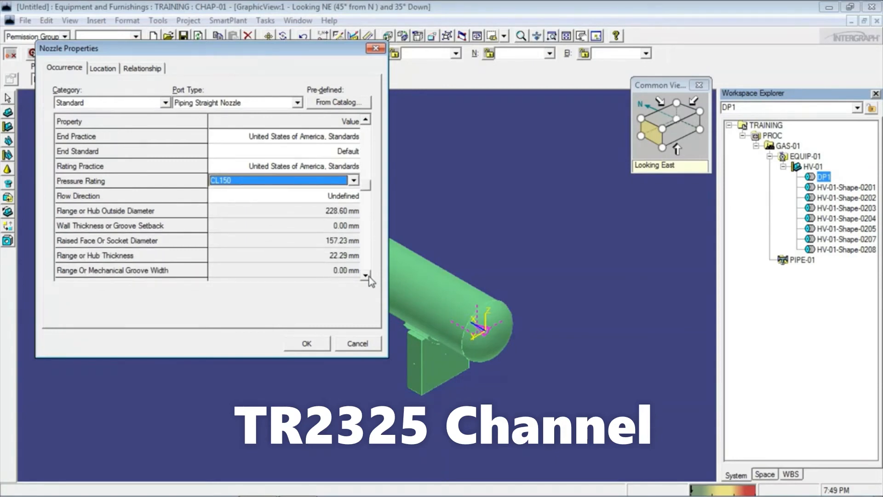
{"action": "left_click", "coordinate": [368, 275]}
{"action": "left_click", "coordinate": [368, 276]}
{"action": "left_click", "coordinate": [368, 276]}
{"action": "left_click", "coordinate": [368, 276]}
{"action": "left_click", "coordinate": [368, 276]}
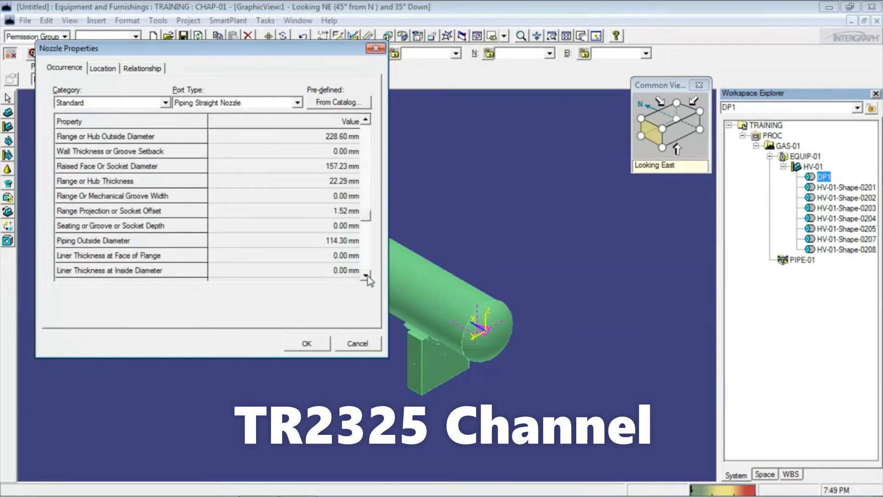
{"action": "left_click", "coordinate": [368, 275]}
{"action": "left_click", "coordinate": [367, 276]}
{"action": "left_click", "coordinate": [368, 276]}
{"action": "left_click", "coordinate": [368, 276]}
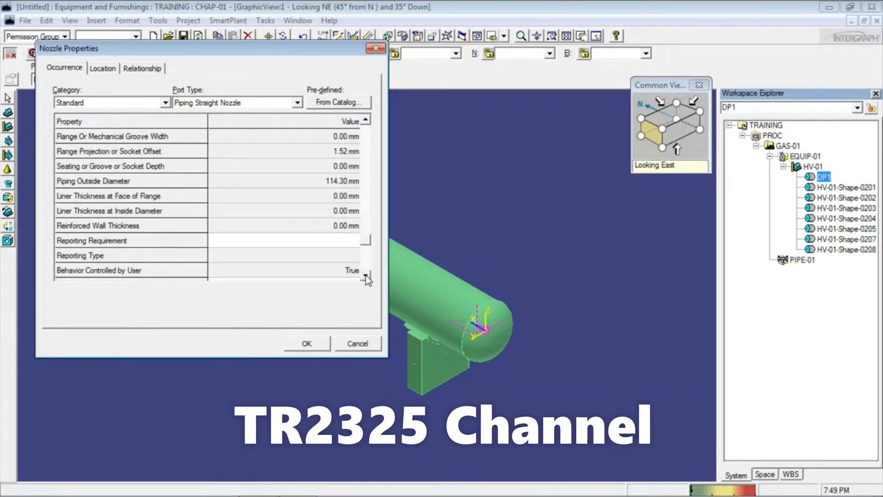
{"action": "left_click", "coordinate": [368, 276]}
{"action": "left_click", "coordinate": [368, 276]}
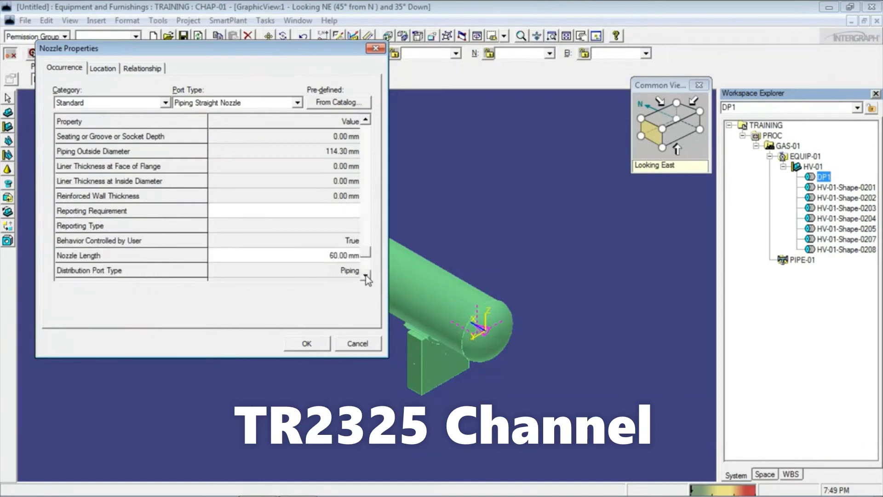
{"action": "left_click", "coordinate": [332, 256]}
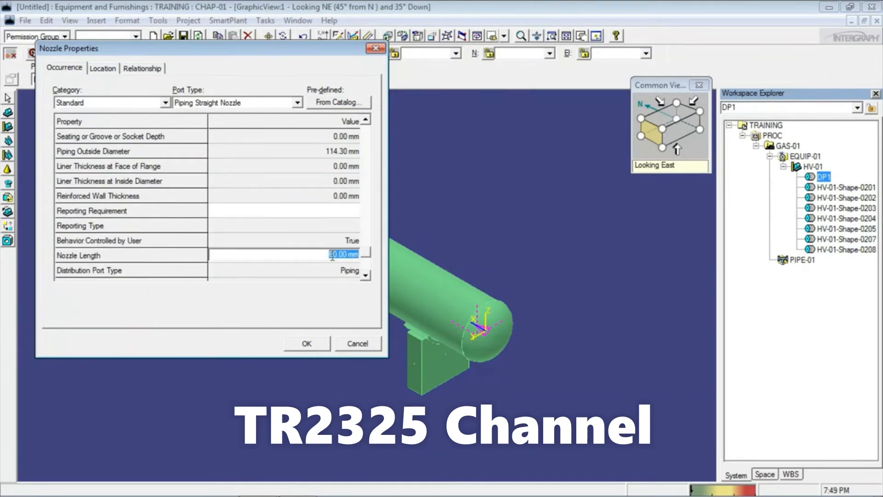
{"action": "type", "text": "250"}
Name the nozzle M1 and choose Piping Straight Nozzle as its port type.
{"action": "left_click", "coordinate": [366, 275]}
{"action": "left_click", "coordinate": [366, 276]}
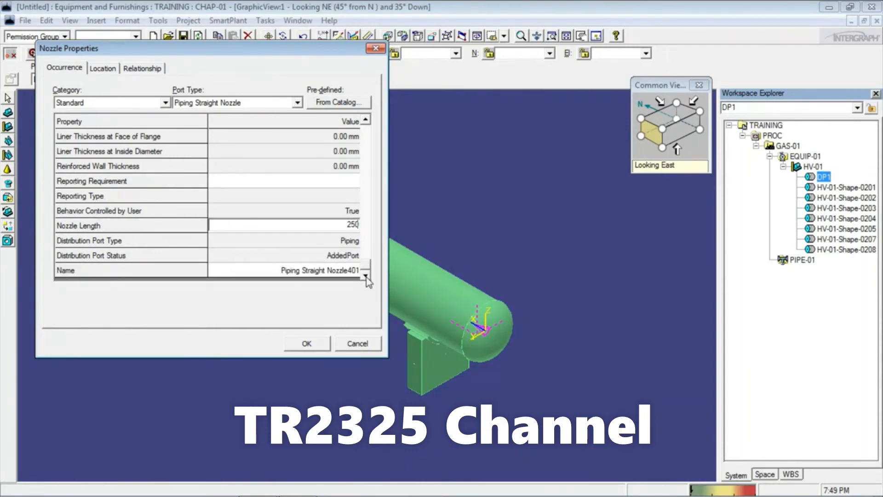
{"action": "left_click", "coordinate": [300, 270]}
{"action": "type", "text": "M"}
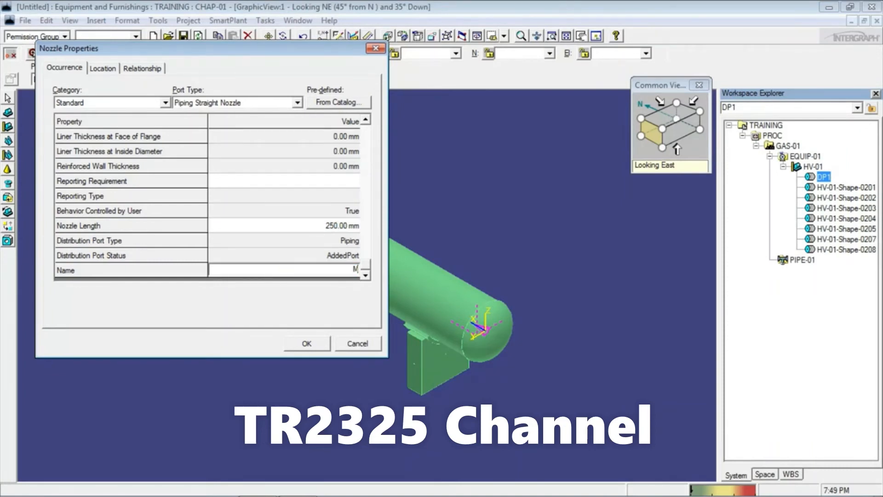
{"action": "type", "text": "1"}
{"action": "left_click", "coordinate": [297, 103]}
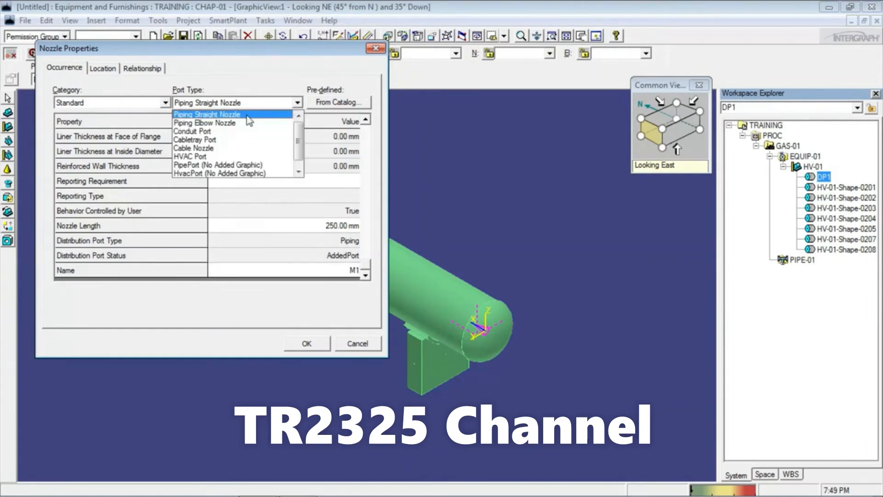
{"action": "left_click", "coordinate": [212, 115]}
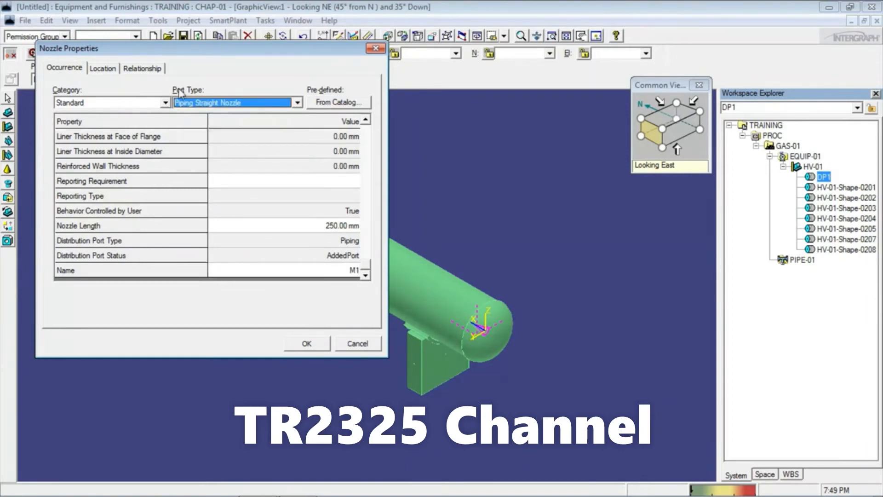
Create nozzle M1 with Axial placement, N1 at -550 mm, N2 at 0 mm and OR1 at 0 degrees.
{"action": "left_click", "coordinate": [104, 70]}
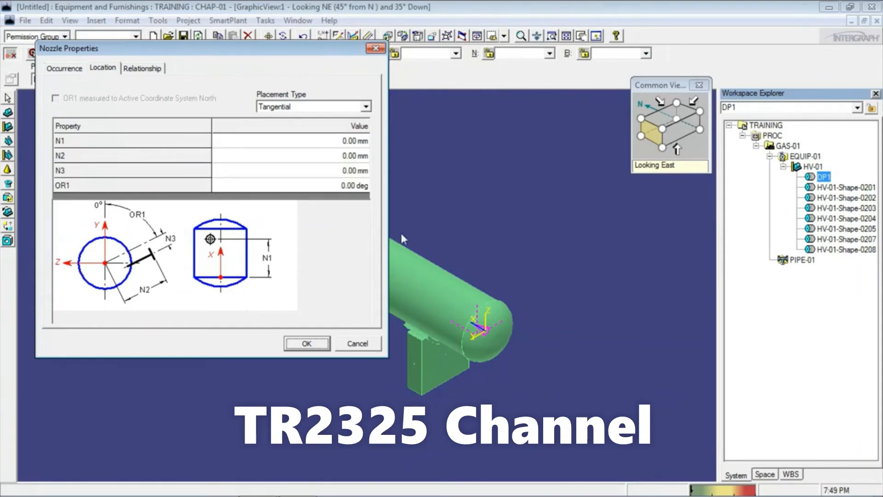
{"action": "left_click", "coordinate": [322, 106]}
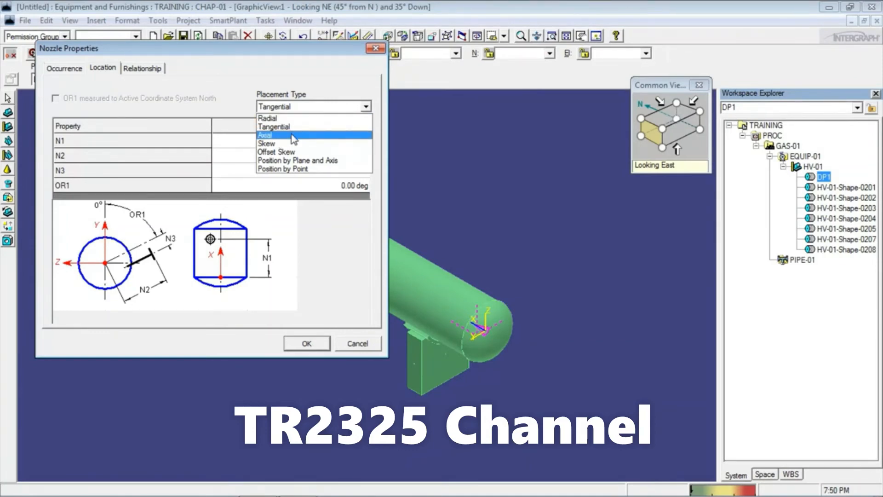
{"action": "left_click", "coordinate": [291, 135]}
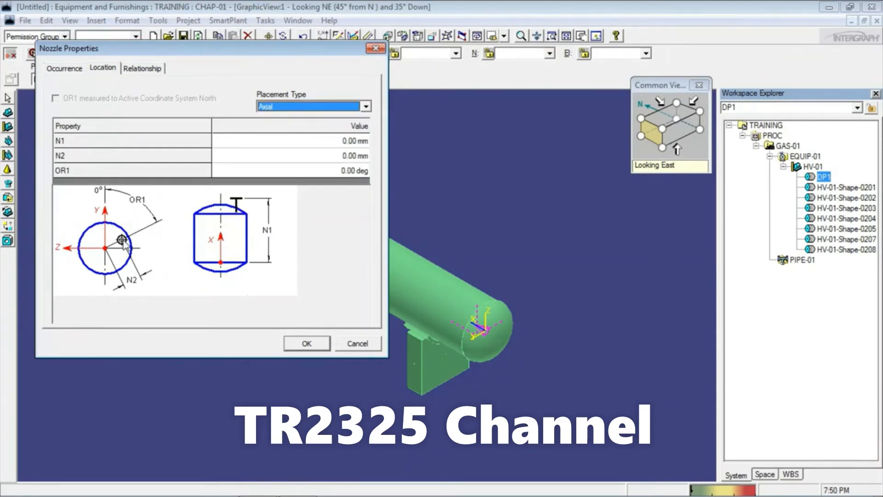
{"action": "left_click", "coordinate": [341, 146]}
{"action": "left_click", "coordinate": [341, 141]}
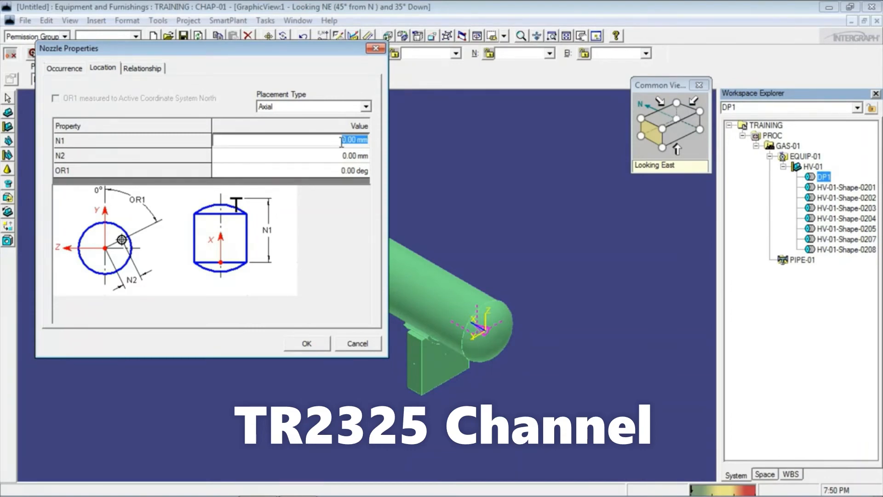
{"action": "type", "text": "-"}
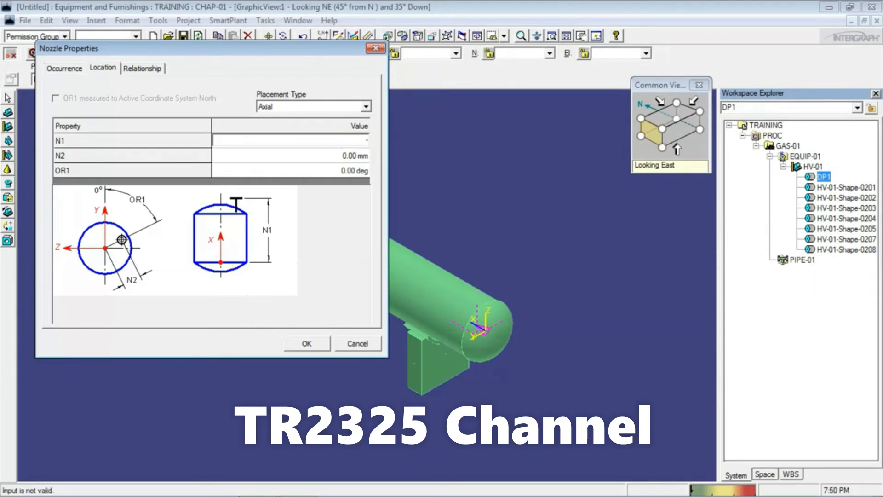
{"action": "type", "text": "550"}
{"action": "key", "text": "Tab"}
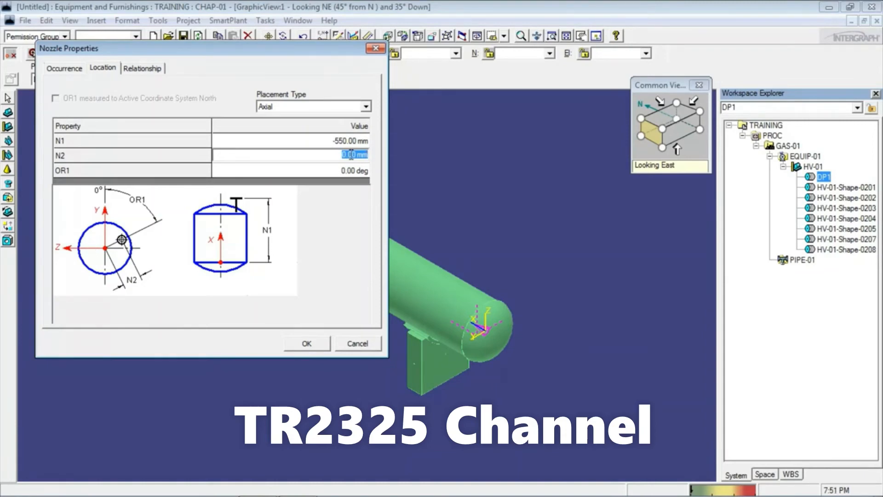
{"action": "key", "text": "Tab"}
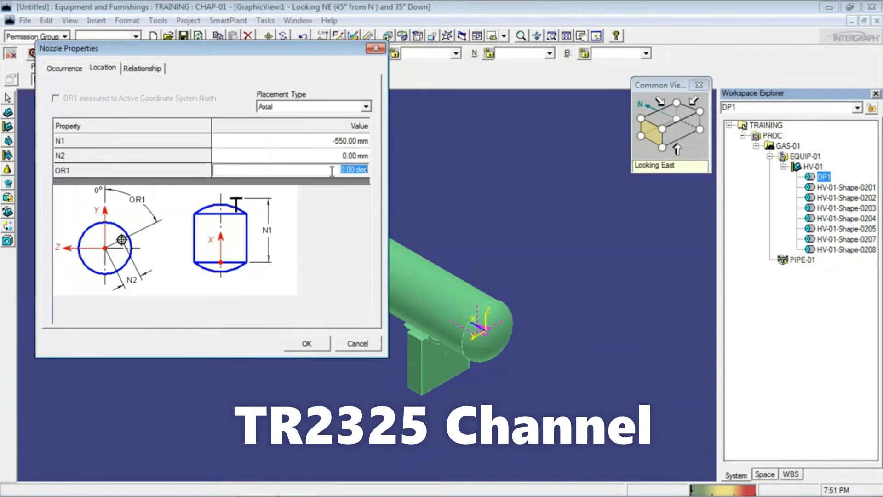
{"action": "left_click", "coordinate": [318, 343]}
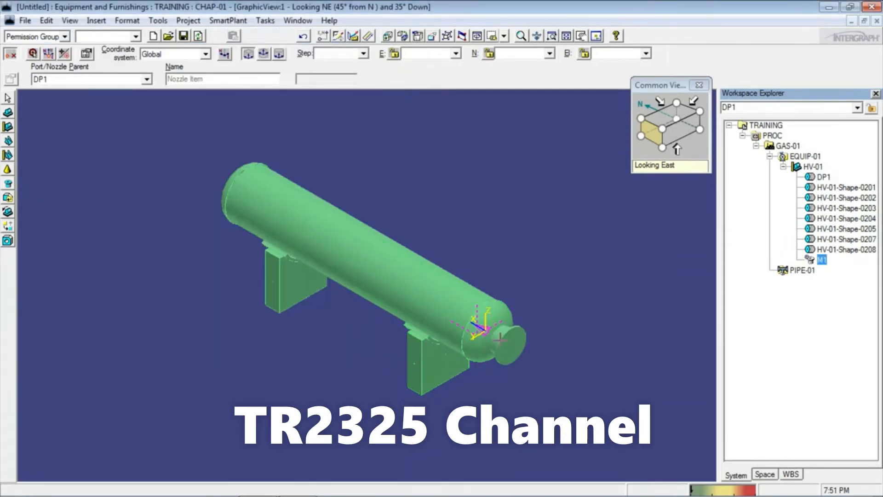
Inspect nozzle M1 from the east and north and review its location properties.
{"action": "left_click", "coordinate": [508, 346]}
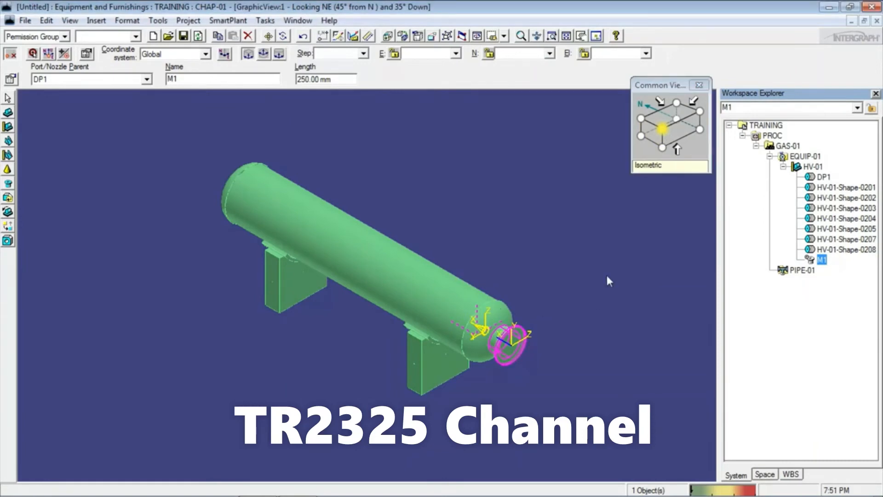
{"action": "left_click", "coordinate": [652, 136]}
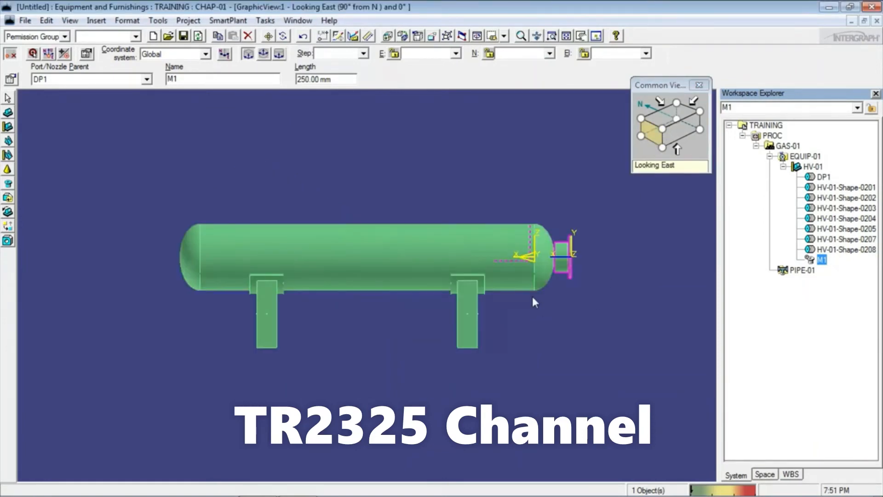
{"action": "left_click", "coordinate": [679, 133]}
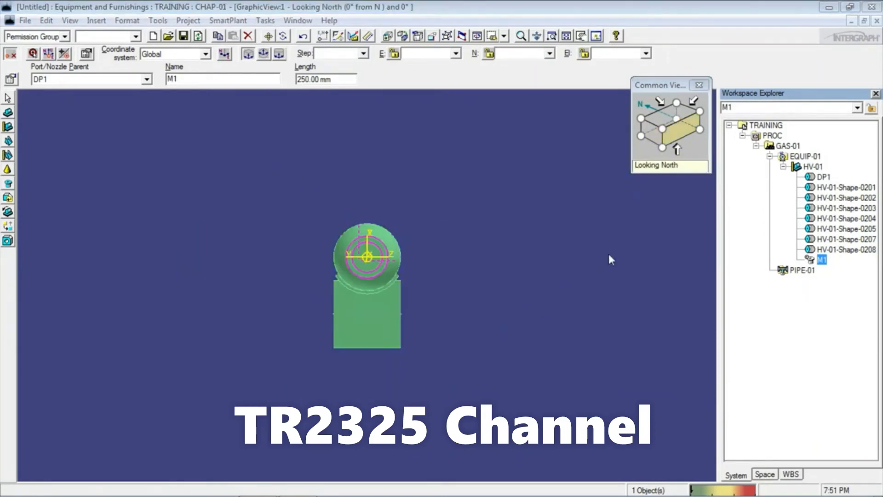
{"action": "left_click", "coordinate": [653, 135]}
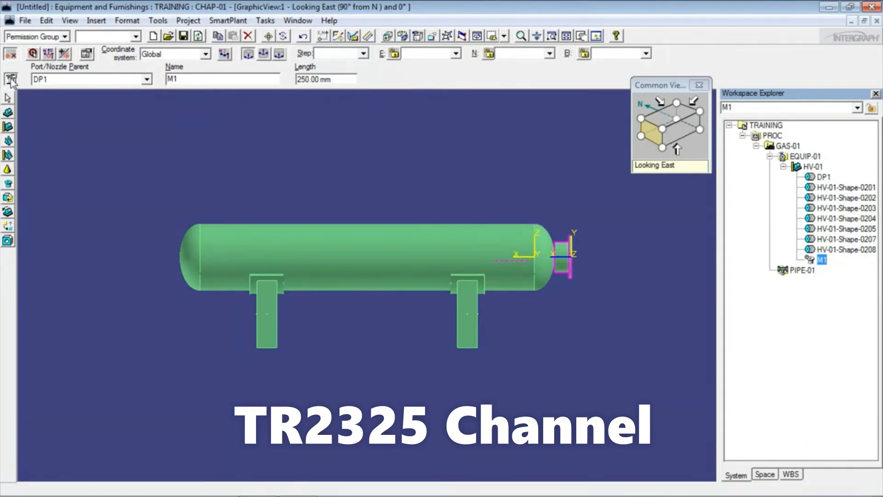
{"action": "left_click", "coordinate": [11, 79]}
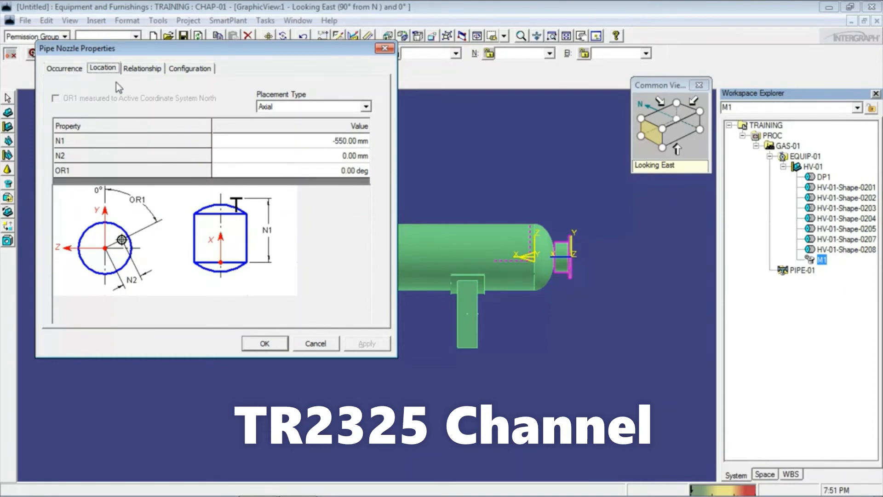
{"action": "left_click", "coordinate": [315, 343]}
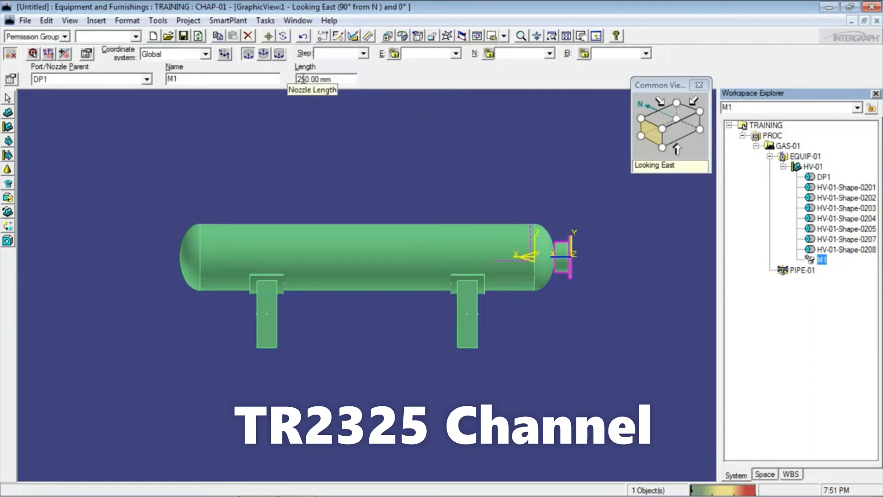
Set the length of nozzle M1 to 350 mm and check it in isometric and east views.
{"action": "left_click", "coordinate": [301, 79]}
{"action": "key", "text": "BackSpace"}
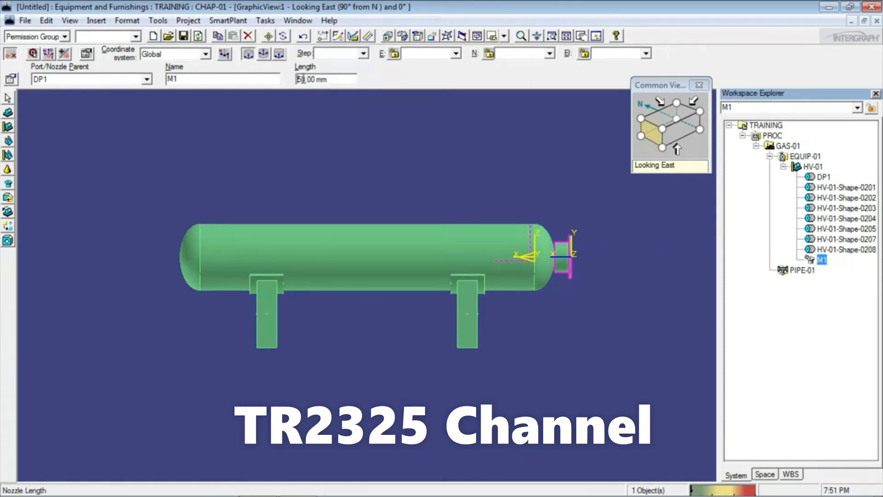
{"action": "type", "text": "3"}
{"action": "key", "text": "Return"}
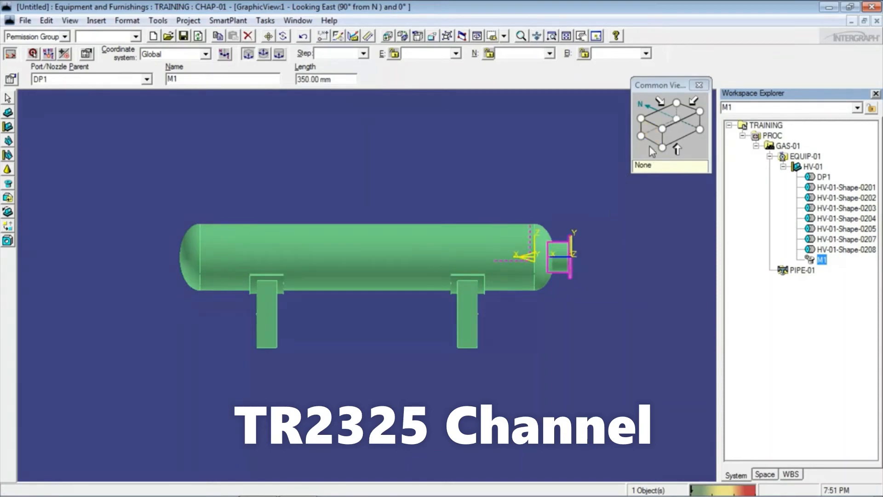
{"action": "left_click", "coordinate": [666, 134]}
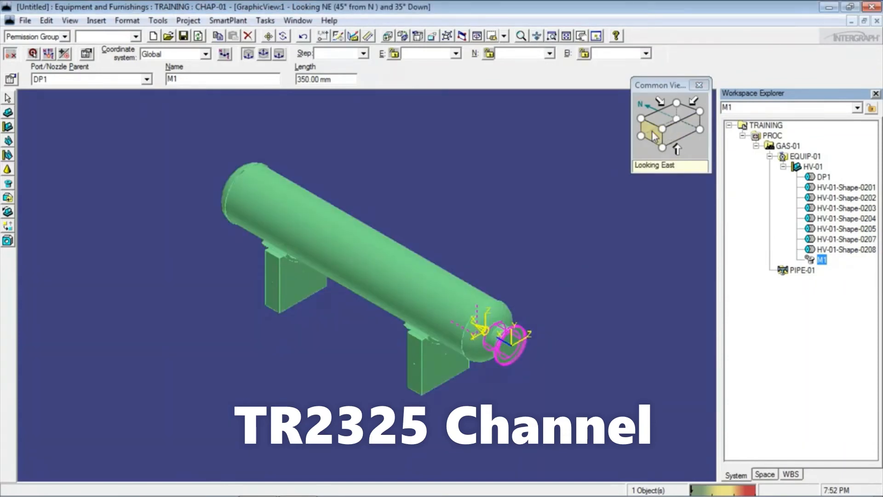
{"action": "left_click", "coordinate": [655, 136]}
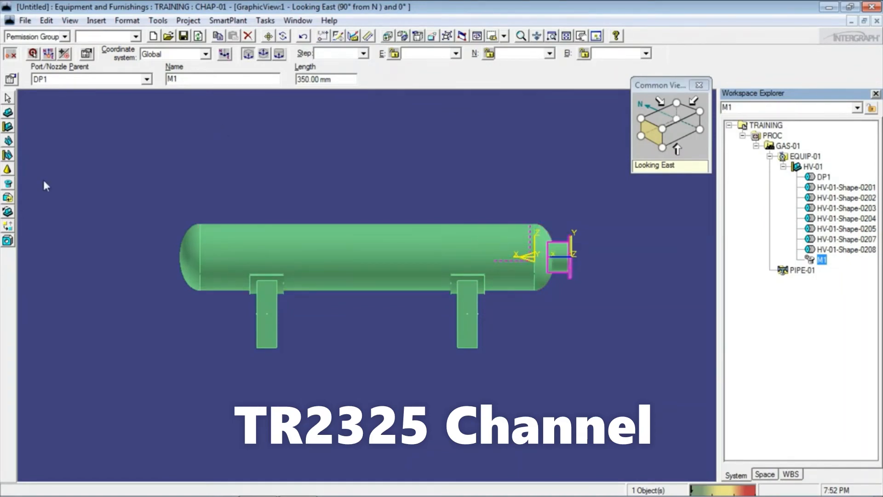
Start a new nozzle on datum shape DP1 and set its nominal size to 6 in.
{"action": "left_click", "coordinate": [9, 186]}
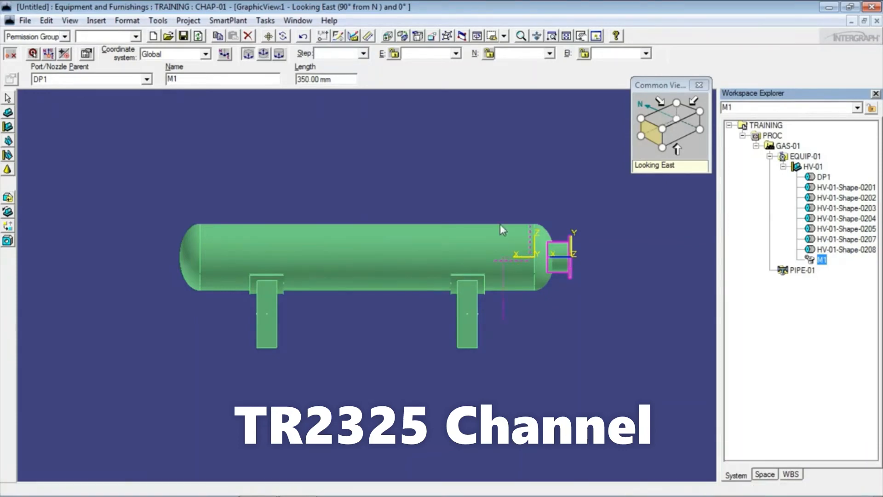
{"action": "left_click", "coordinate": [823, 179]}
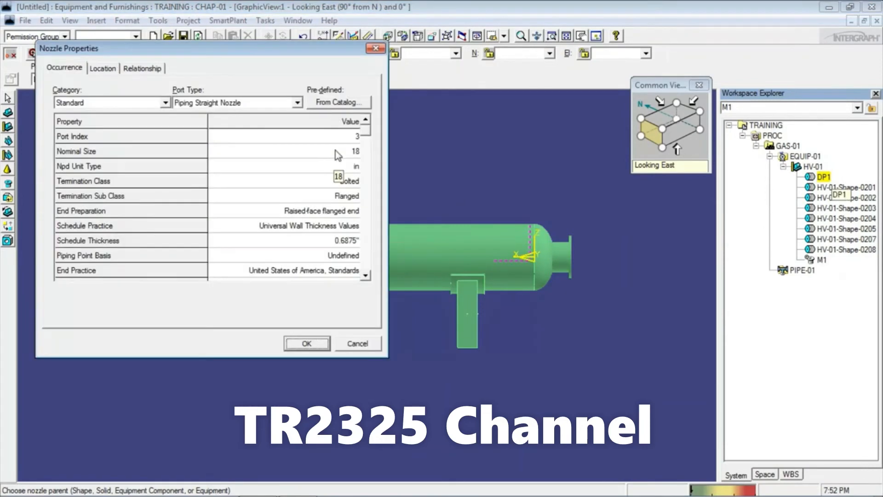
{"action": "left_click", "coordinate": [336, 150]}
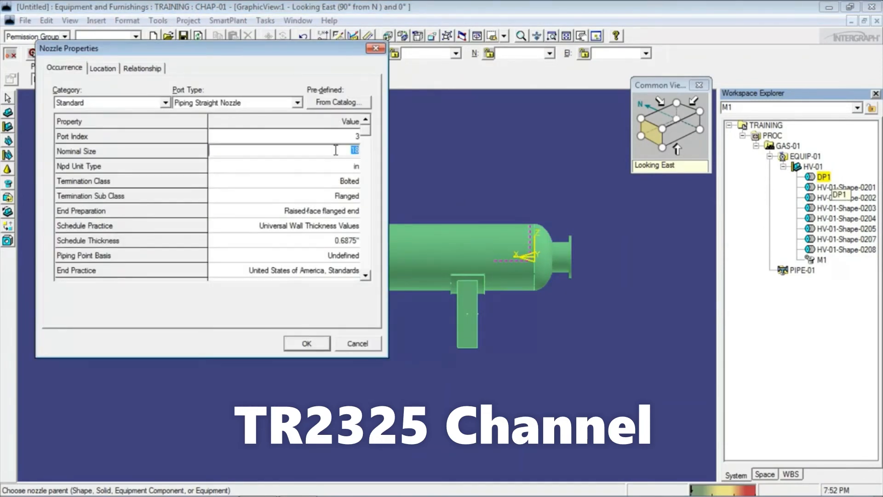
{"action": "type", "text": "6"}
Name the new 6 in nozzle N1.
{"action": "left_click", "coordinate": [366, 275]}
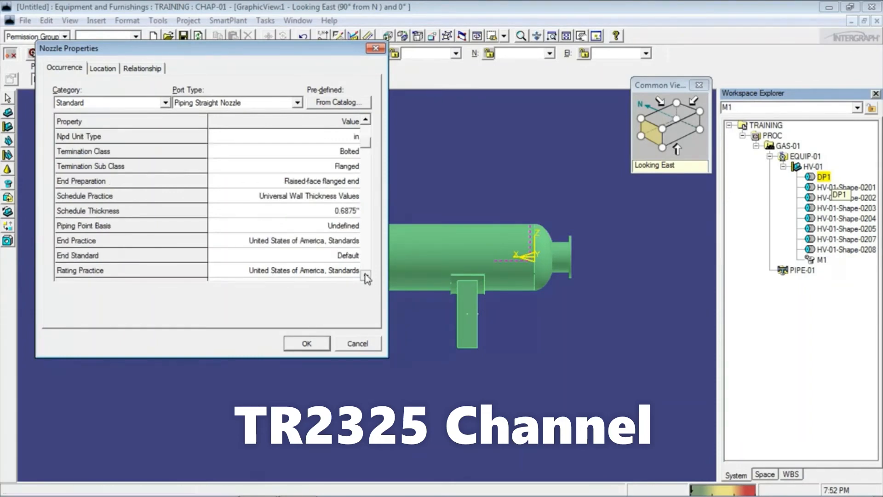
{"action": "left_click", "coordinate": [365, 275]}
{"action": "left_click", "coordinate": [366, 275]}
{"action": "left_click", "coordinate": [365, 275]}
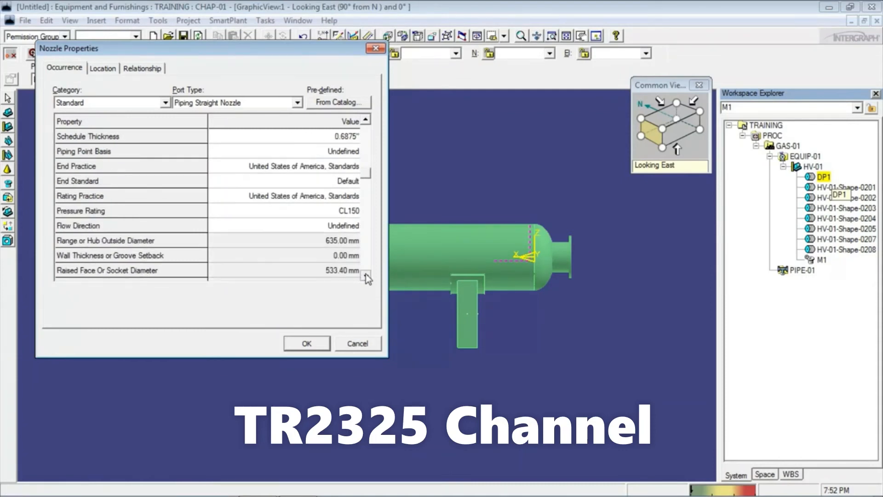
{"action": "left_click", "coordinate": [366, 275]}
{"action": "left_click", "coordinate": [366, 275]}
{"action": "left_click", "coordinate": [366, 275]}
{"action": "left_click", "coordinate": [366, 275]}
{"action": "left_click", "coordinate": [365, 275]}
{"action": "left_click", "coordinate": [365, 275]}
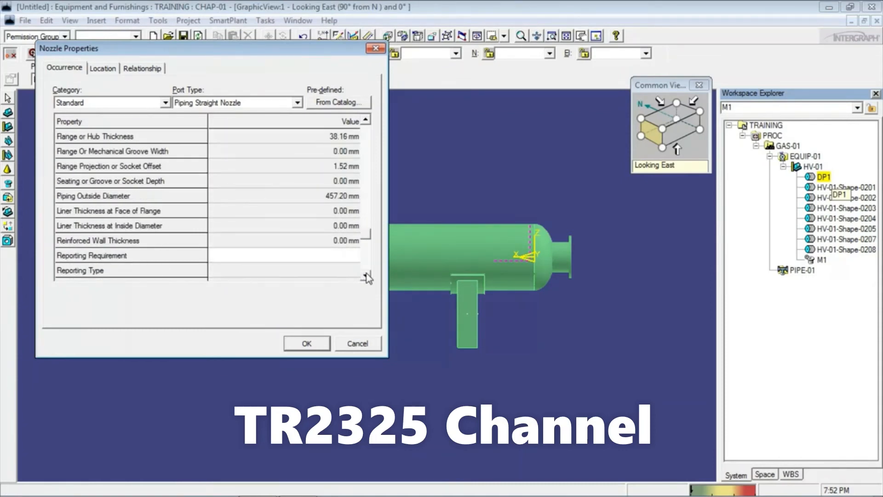
{"action": "left_click", "coordinate": [366, 275]}
{"action": "left_click", "coordinate": [366, 275]}
{"action": "left_click", "coordinate": [366, 275]}
{"action": "left_click", "coordinate": [365, 275]}
{"action": "left_click", "coordinate": [354, 269]}
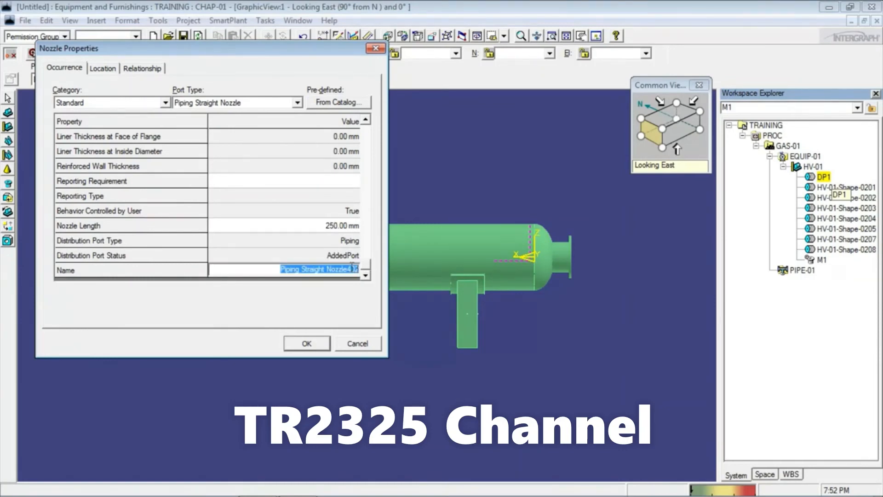
{"action": "key", "text": "BackSpace"}
{"action": "type", "text": "N1"}
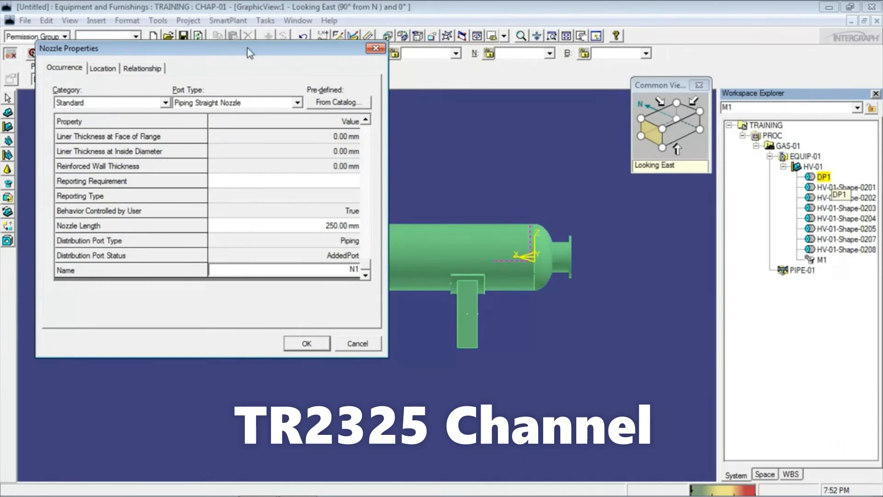
Create nozzle N1 with Radial placement, N1 at 3000 mm and N2 at 750 mm.
{"action": "left_click", "coordinate": [103, 68]}
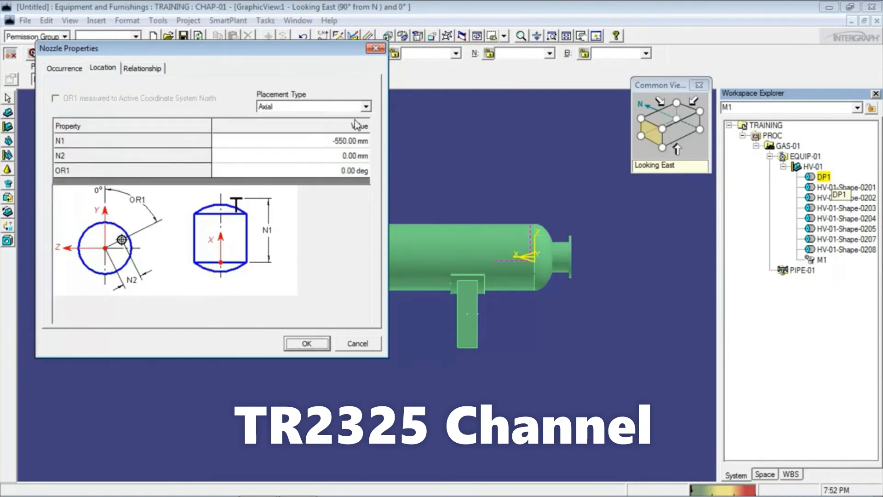
{"action": "left_click", "coordinate": [366, 107]}
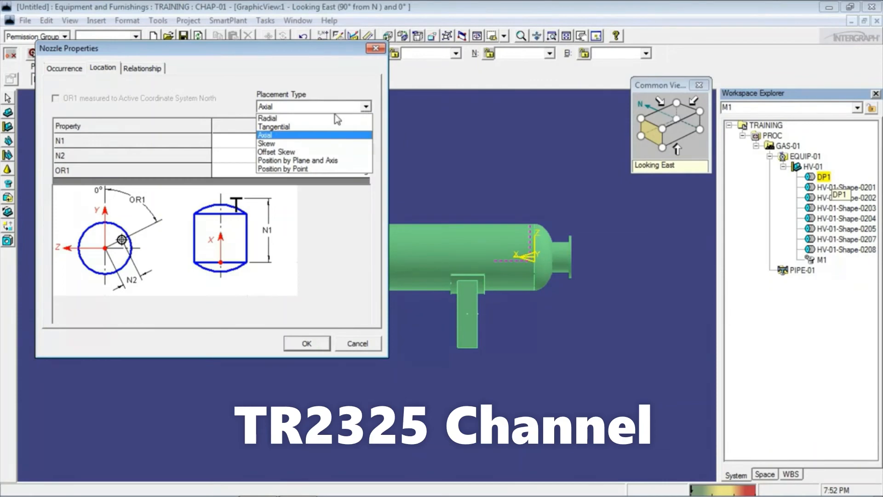
{"action": "left_click", "coordinate": [274, 119]}
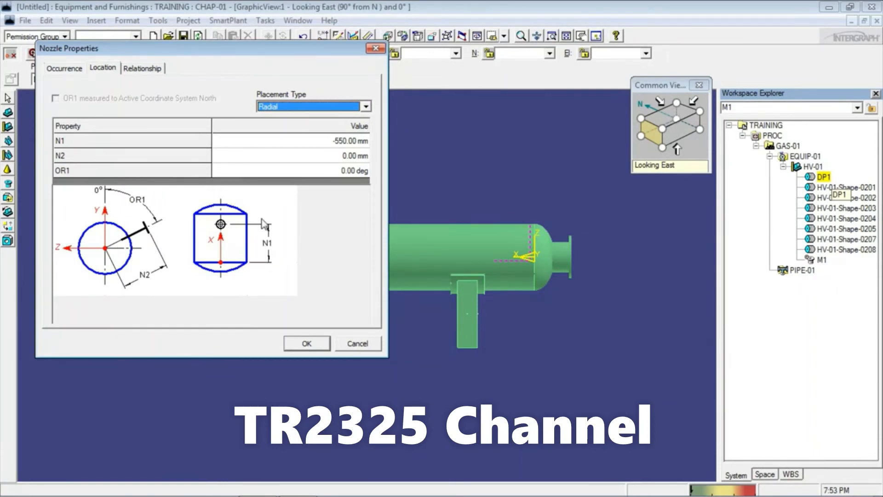
{"action": "left_click", "coordinate": [343, 142]}
{"action": "type", "text": "3000"}
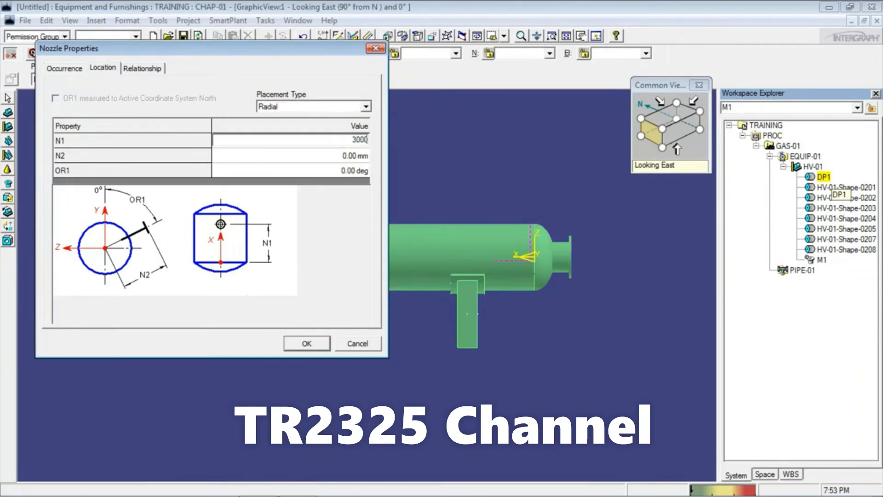
{"action": "left_click", "coordinate": [313, 159]}
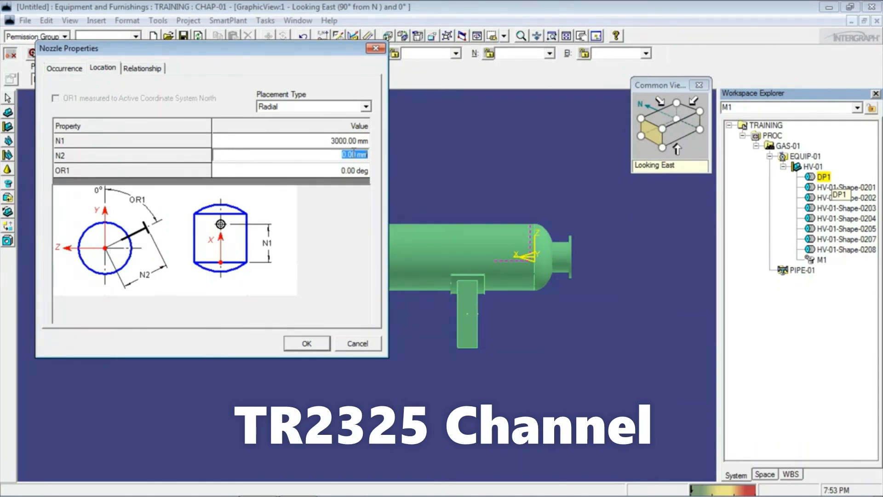
{"action": "type", "text": "750"}
{"action": "key", "text": "Tab"}
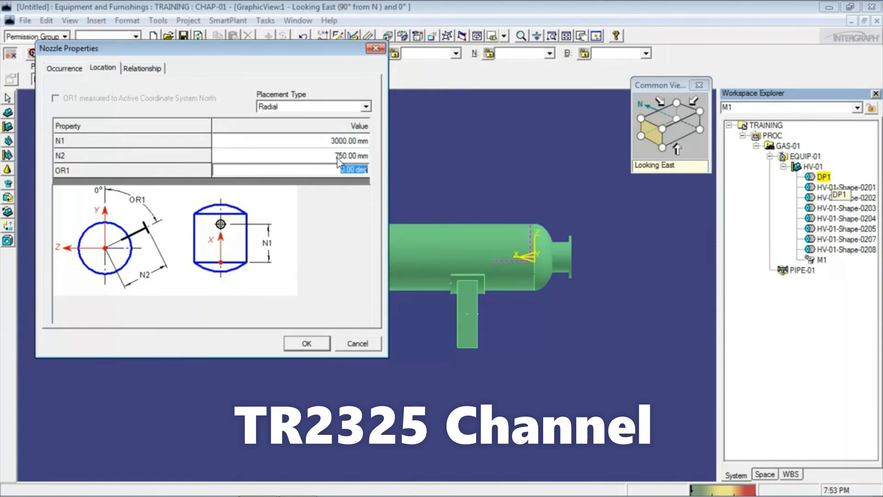
{"action": "left_click", "coordinate": [306, 344]}
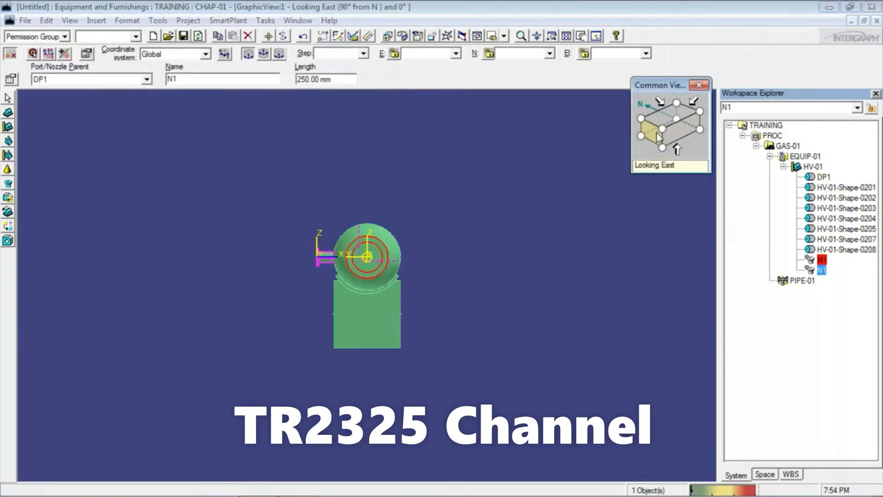
Set nozzle N1's OR1 orientation to 90 degrees and check it from the north and east.
{"action": "left_click", "coordinate": [659, 138]}
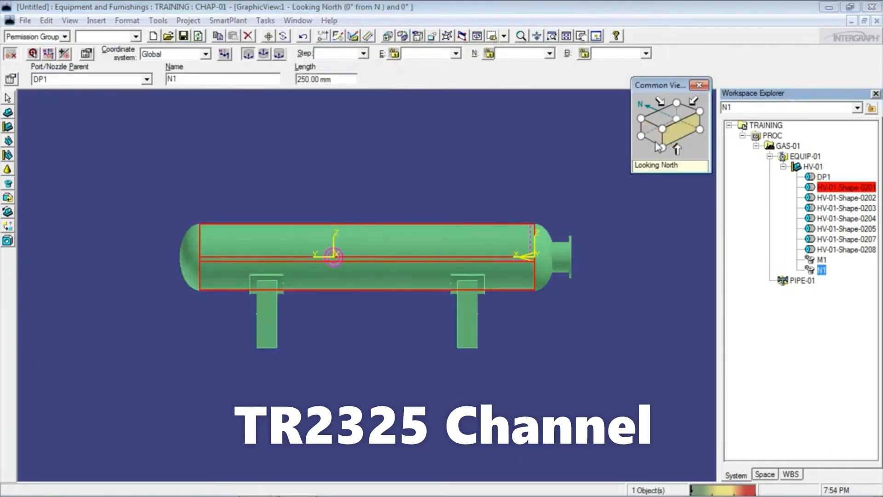
{"action": "left_click", "coordinate": [652, 133]}
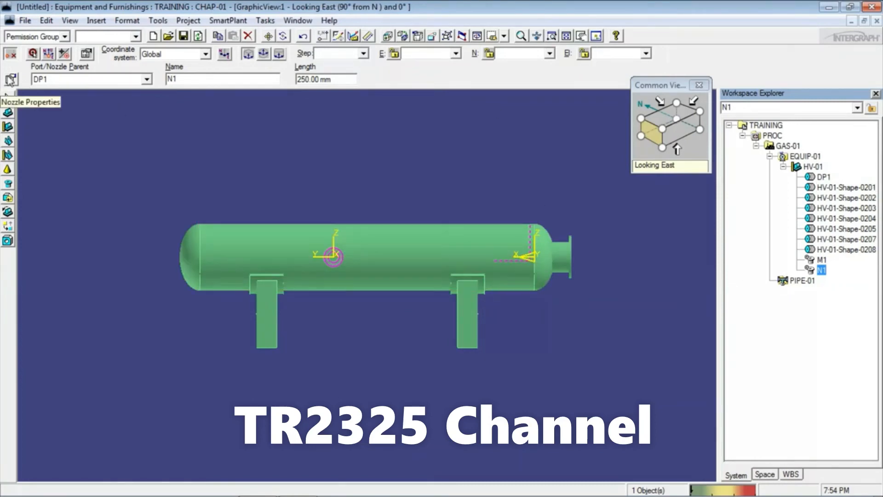
{"action": "left_click", "coordinate": [10, 80]}
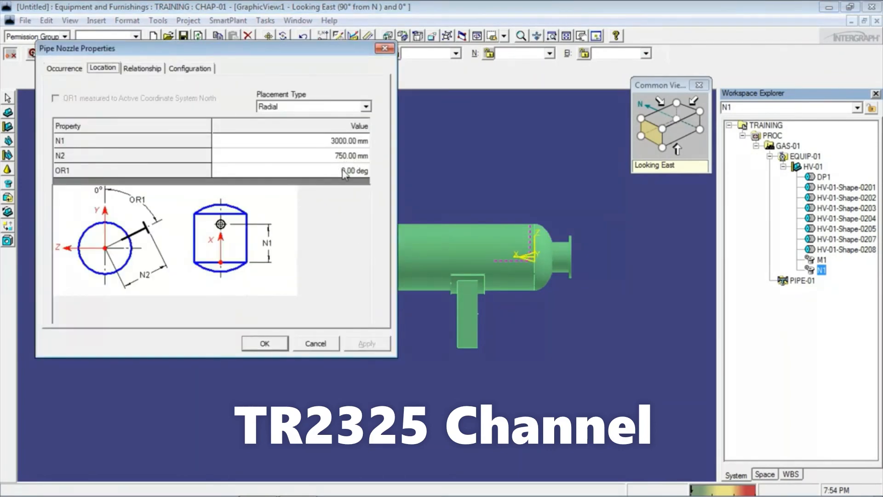
{"action": "left_click", "coordinate": [334, 171]}
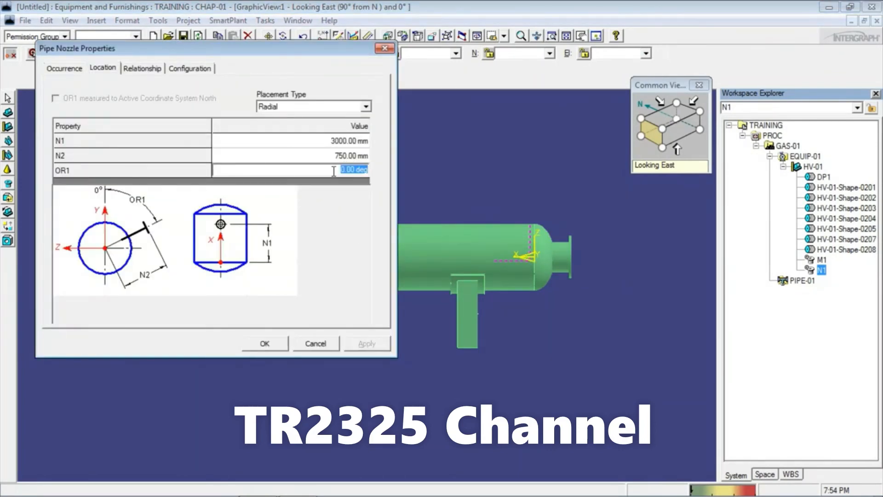
{"action": "type", "text": "90"}
{"action": "key", "text": "Tab"}
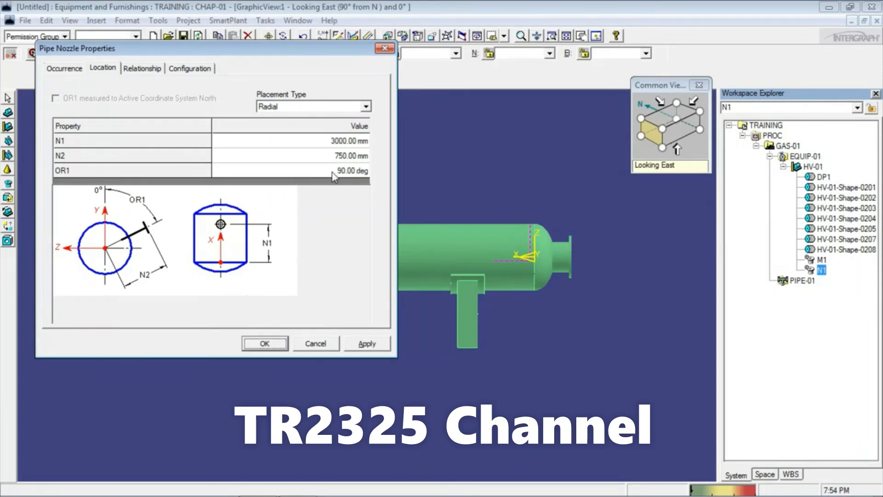
{"action": "left_click", "coordinate": [265, 344]}
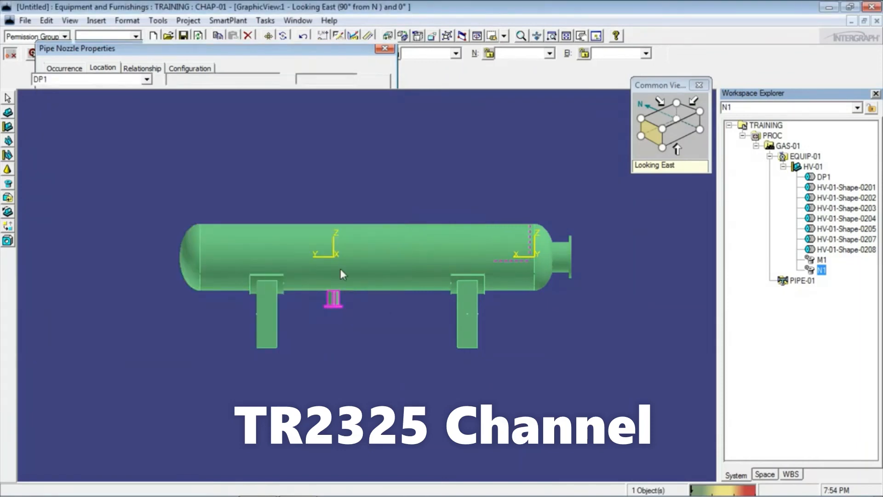
{"action": "left_click", "coordinate": [682, 131]}
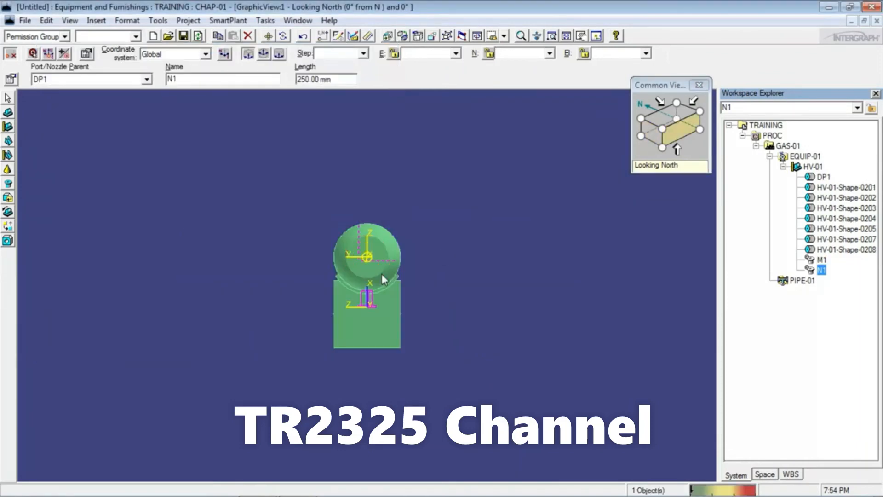
{"action": "left_click", "coordinate": [650, 133]}
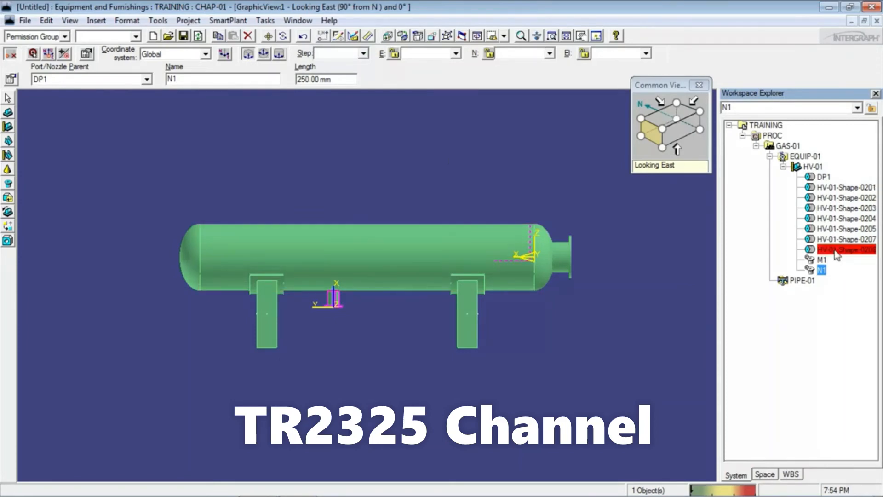
Create a Radial nozzle on DP1 with N1 at 3500 mm and OR1 at 270 degrees, and check it from several sides.
{"action": "left_click", "coordinate": [10, 186]}
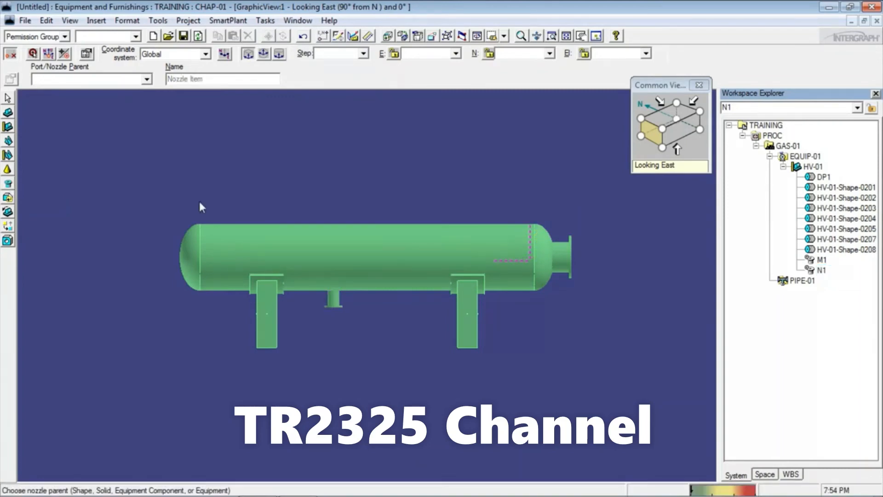
{"action": "left_click", "coordinate": [823, 178]}
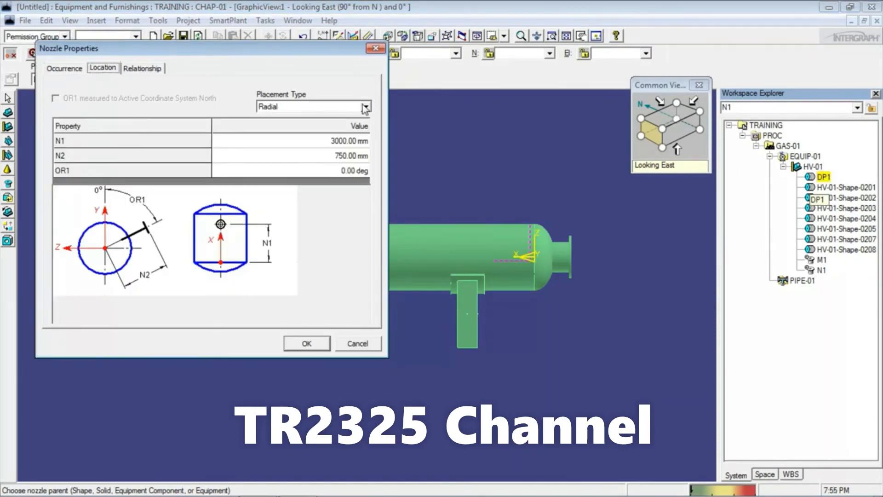
{"action": "left_click", "coordinate": [340, 171]}
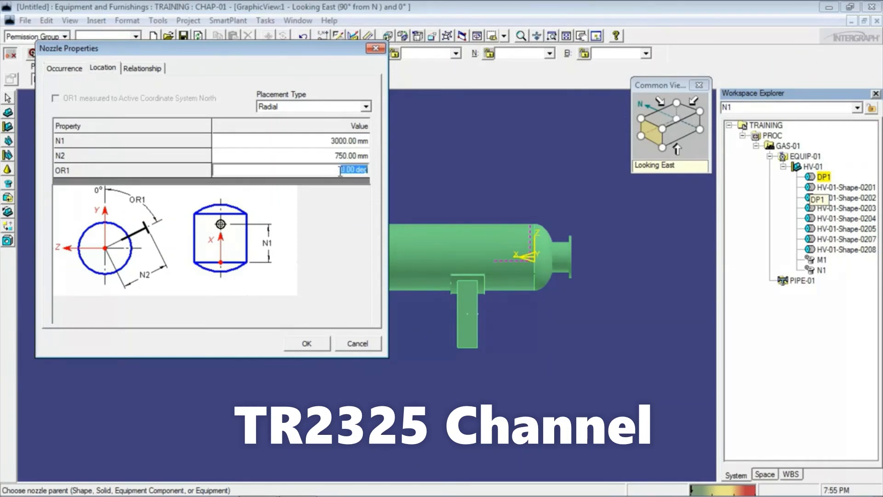
{"action": "type", "text": "270"}
{"action": "left_click", "coordinate": [324, 141]}
{"action": "type", "text": "3500"}
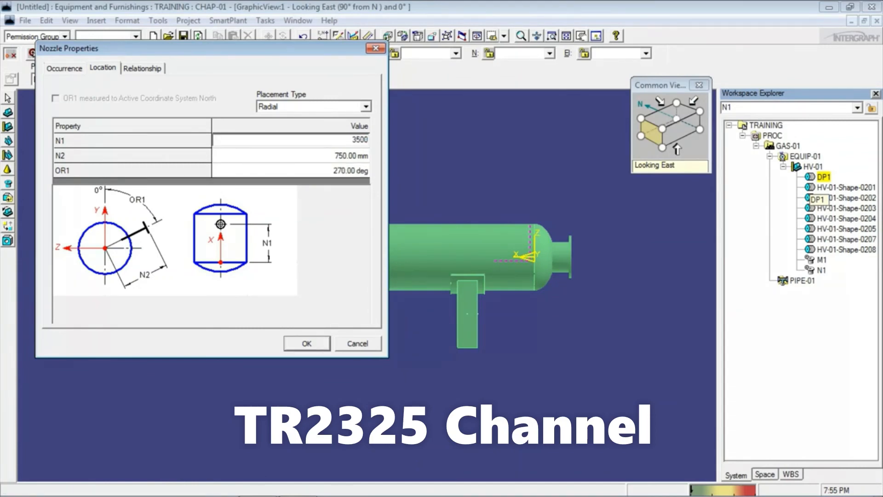
{"action": "key", "text": "Tab"}
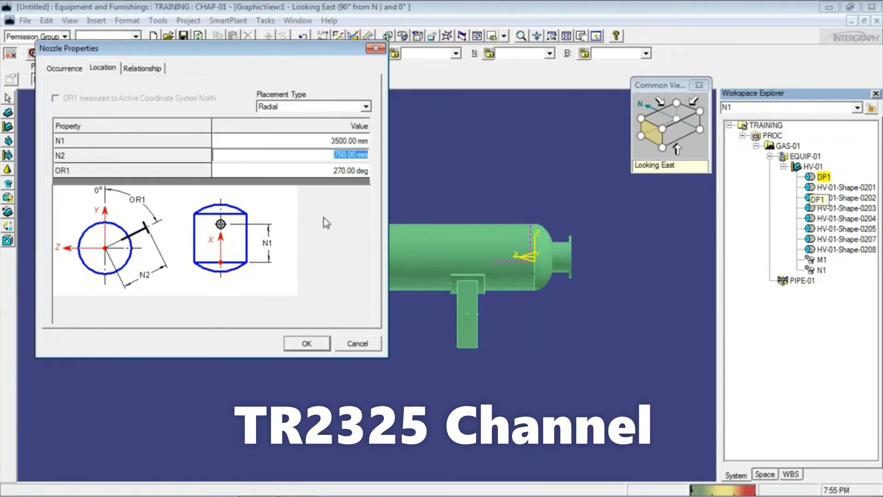
{"action": "left_click", "coordinate": [307, 344]}
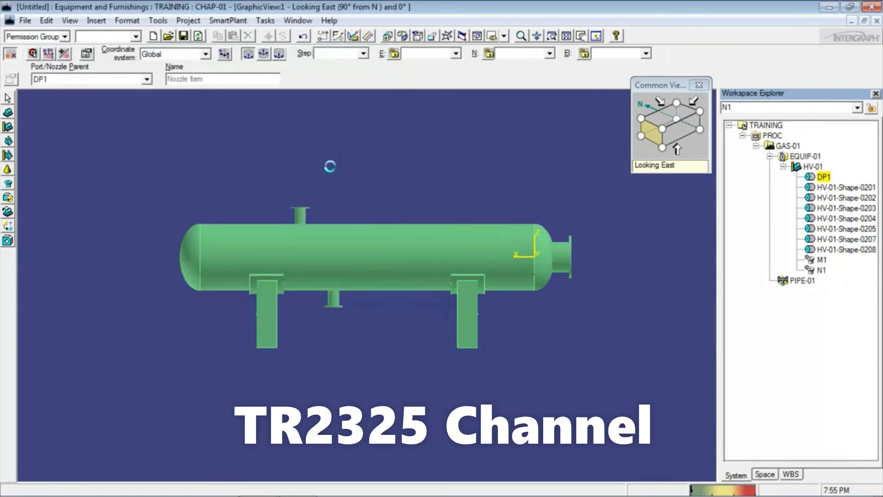
{"action": "left_click", "coordinate": [662, 129]}
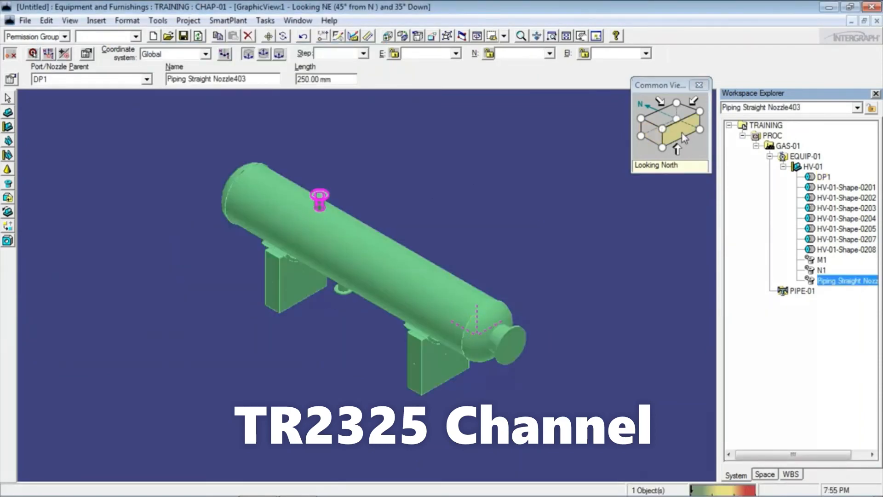
{"action": "left_click", "coordinate": [650, 137]}
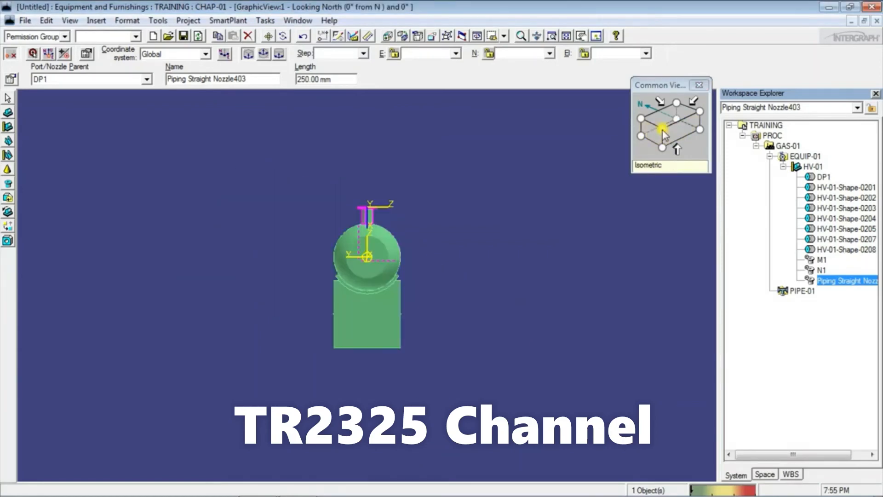
{"action": "left_click", "coordinate": [650, 135]}
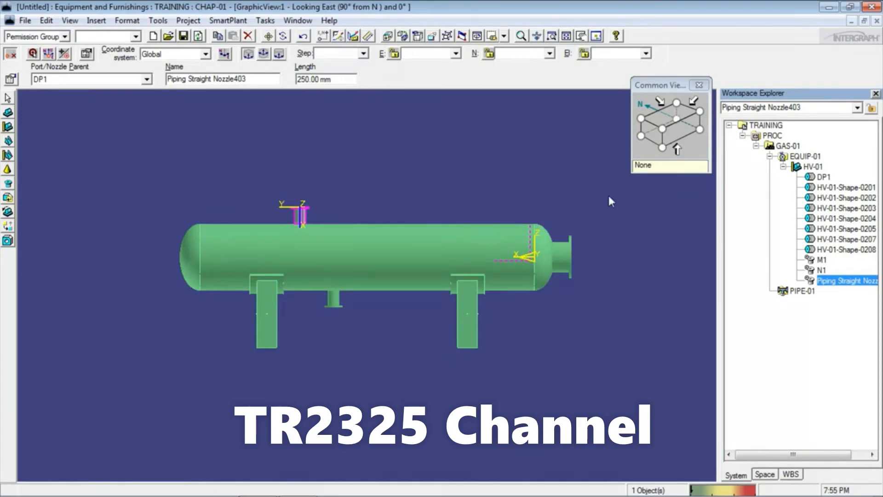
Create a Tangential nozzle on DP1 with N3 at 250 mm and OR1 at 180 degrees, and check it from the north.
{"action": "left_click", "coordinate": [8, 183]}
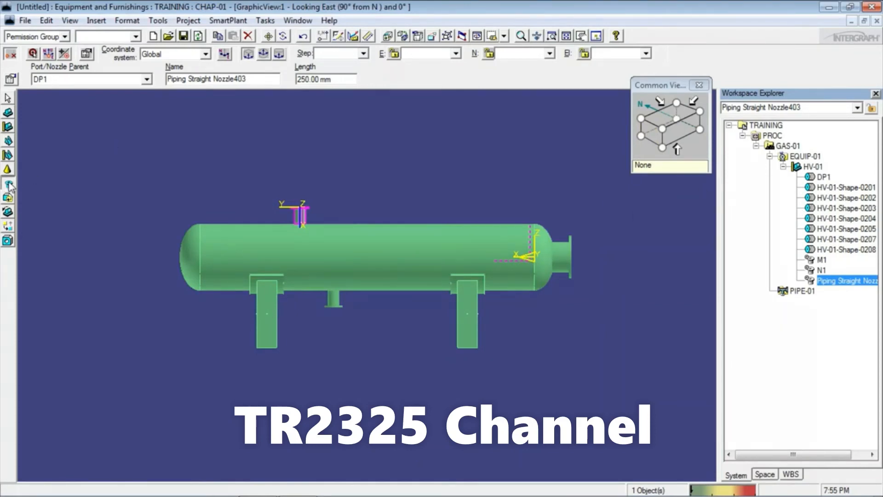
{"action": "left_click", "coordinate": [823, 179]}
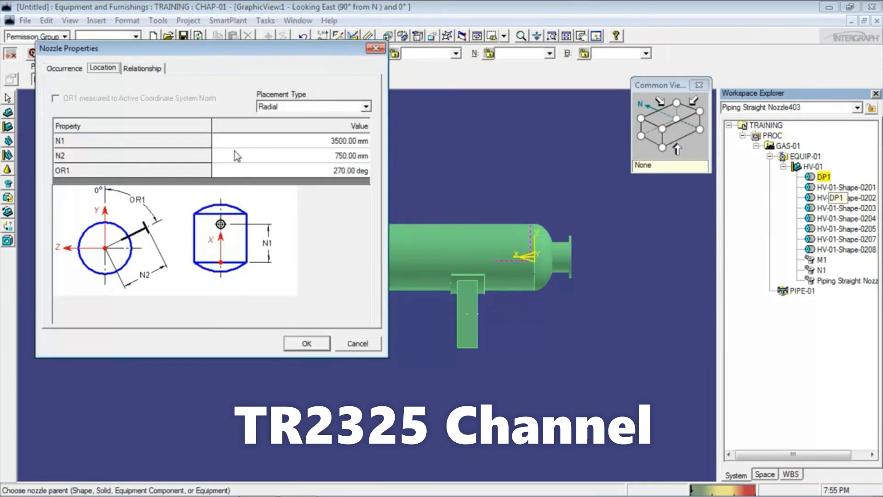
{"action": "left_click", "coordinate": [360, 106]}
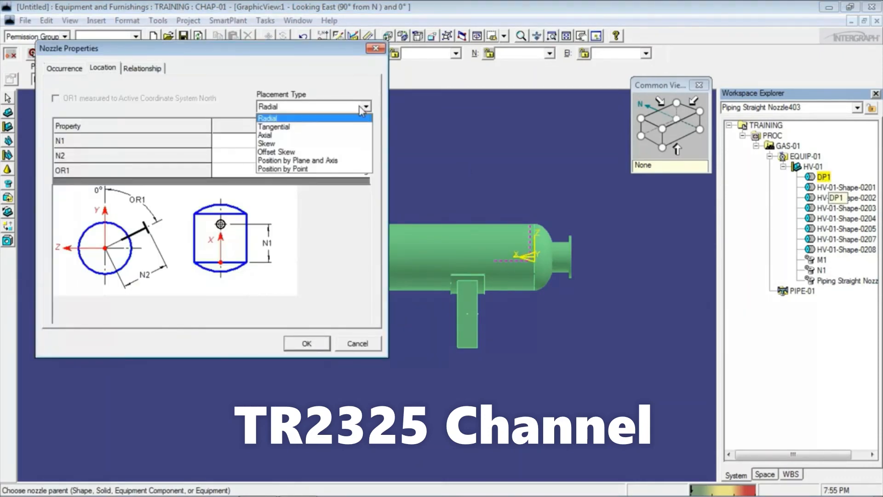
{"action": "left_click", "coordinate": [298, 133]}
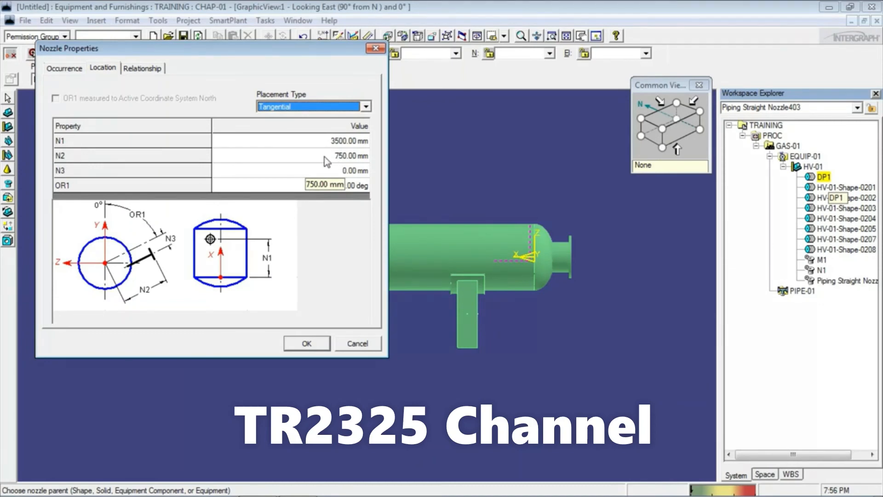
{"action": "left_click", "coordinate": [333, 170]}
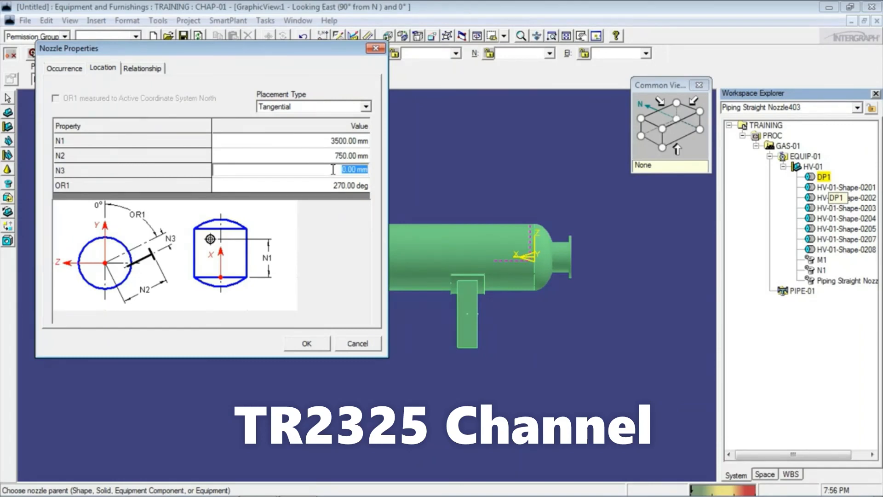
{"action": "type", "text": "250"}
{"action": "left_click", "coordinate": [332, 186]}
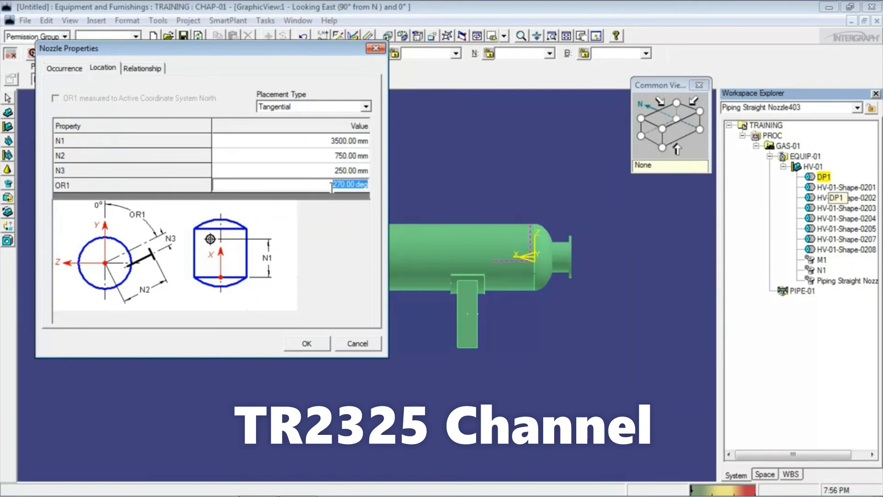
{"action": "type", "text": "180"}
{"action": "left_click", "coordinate": [316, 343]}
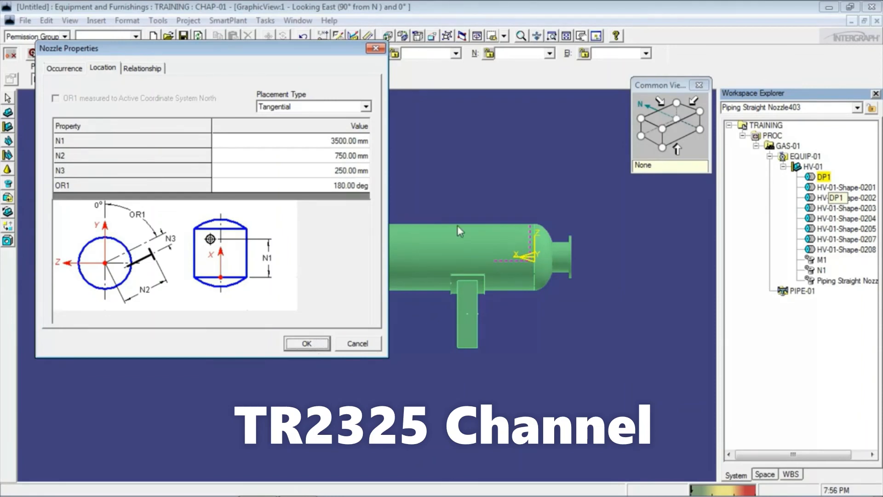
{"action": "left_click", "coordinate": [687, 133]}
{"action": "left_click", "coordinate": [687, 133]}
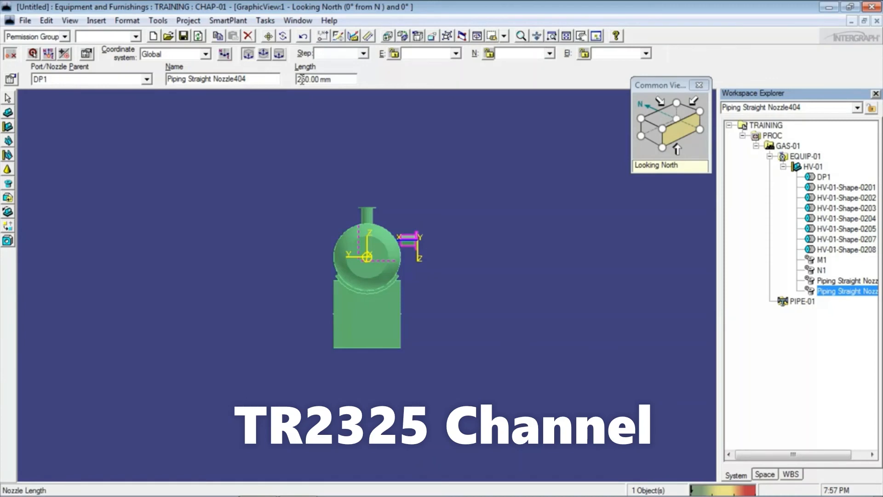
Set the new tangential nozzle's length to 350 mm.
{"action": "key", "text": "BackSpace"}
{"action": "type", "text": "3"}
{"action": "key", "text": "Return"}
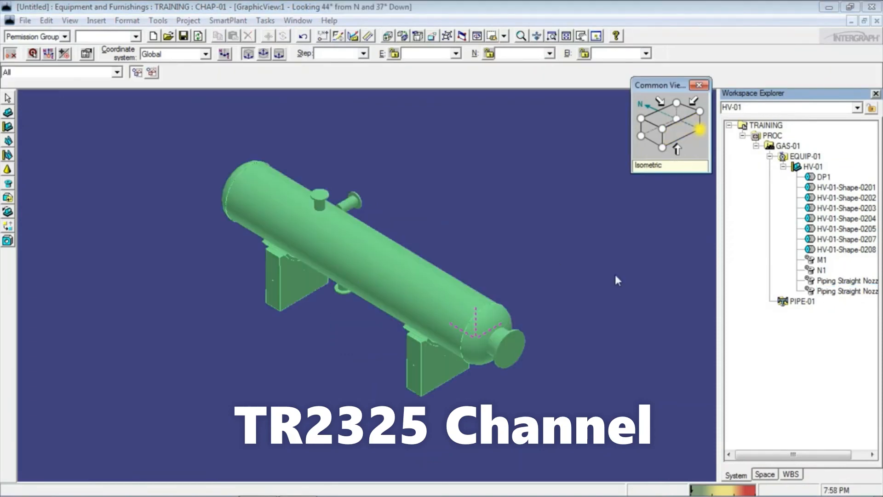
Set the tangential nozzle's nominal size to 4 in its properties.
{"action": "left_click", "coordinate": [846, 291]}
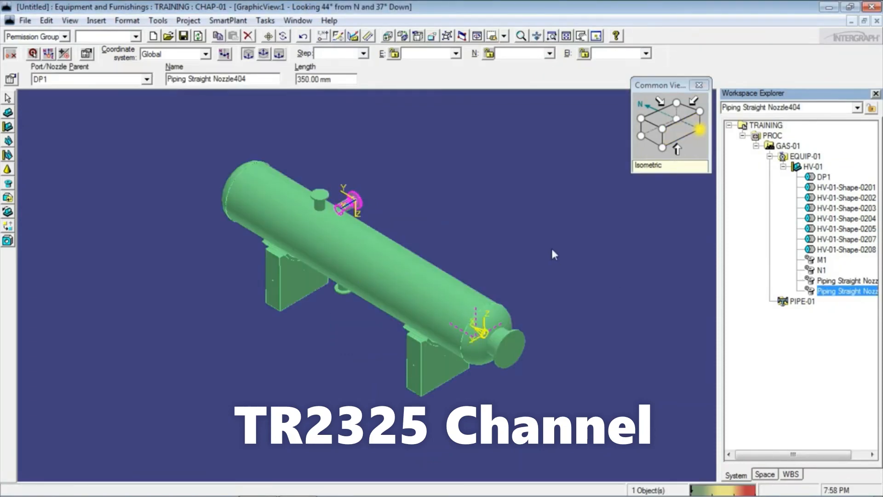
{"action": "left_click", "coordinate": [11, 80]}
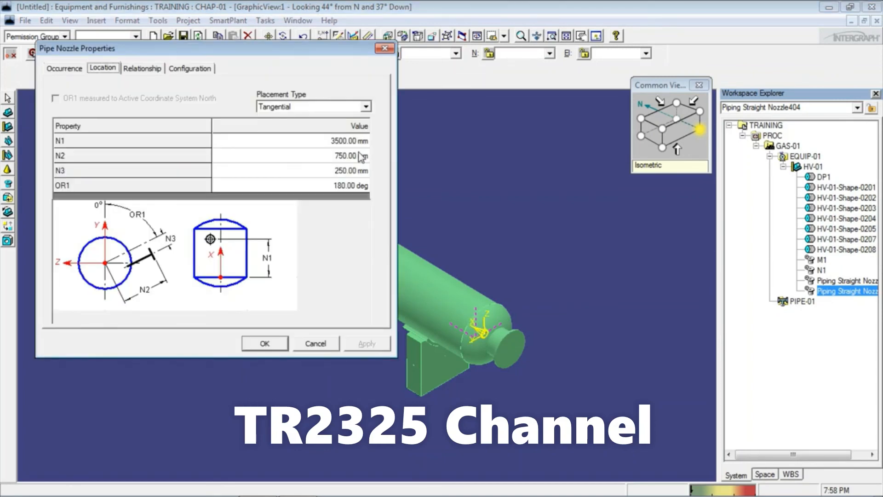
{"action": "left_click", "coordinate": [64, 69]}
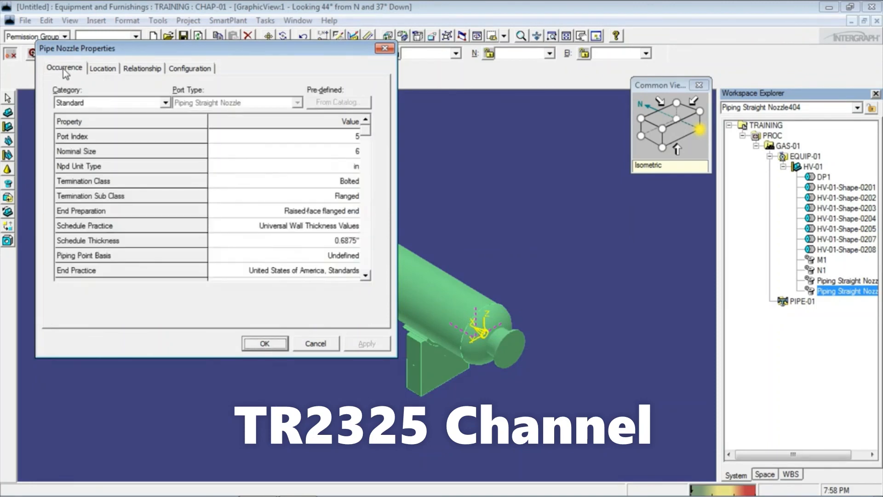
{"action": "left_click", "coordinate": [340, 150]}
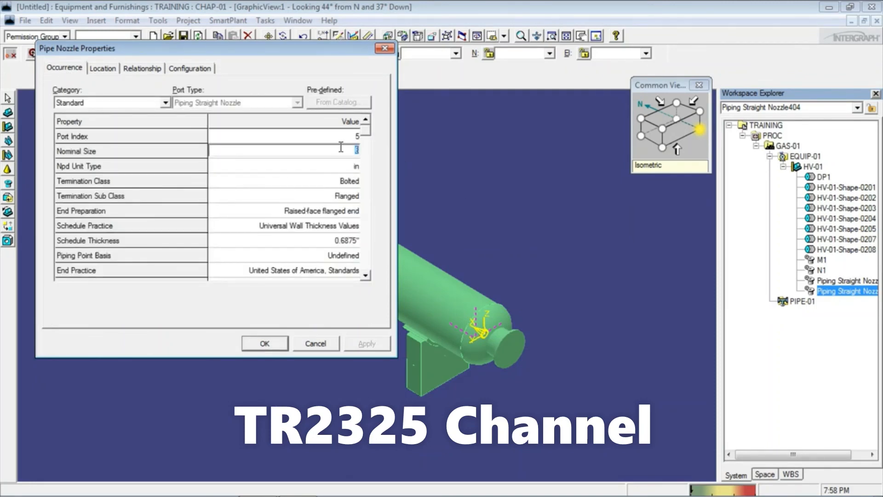
{"action": "type", "text": "4"}
Set the tangential nozzle's N2 distance to 500 mm, apply the property changes and check its position on the vessel.
{"action": "left_click", "coordinate": [101, 69]}
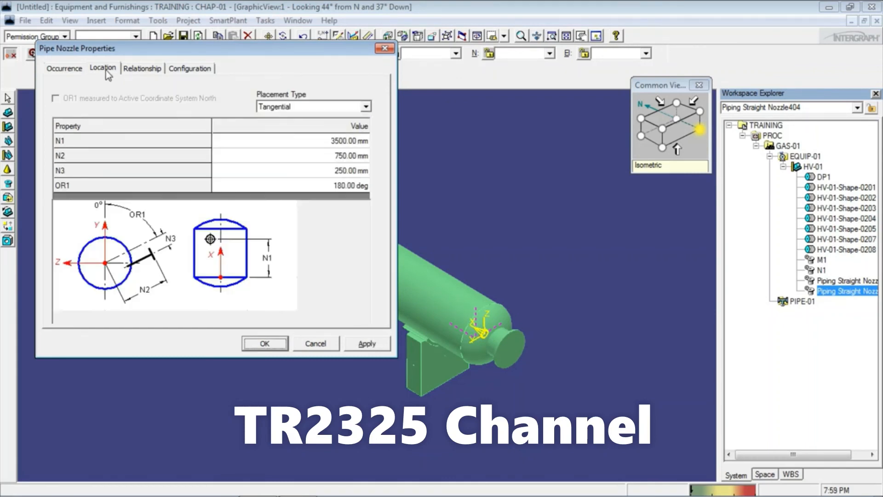
{"action": "left_click", "coordinate": [335, 154]}
{"action": "left_click", "coordinate": [340, 155]}
{"action": "key", "text": "BackSpace"}
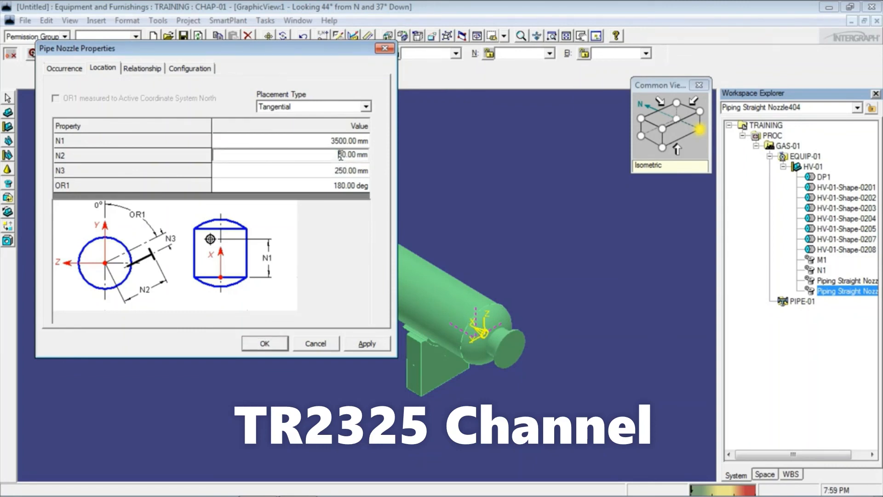
{"action": "type", "text": "0"}
{"action": "key", "text": "Tab"}
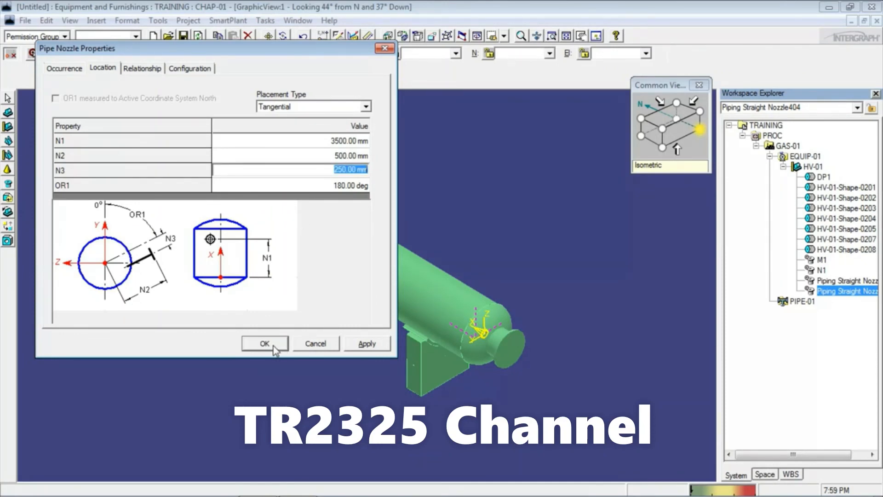
{"action": "left_click", "coordinate": [364, 350]}
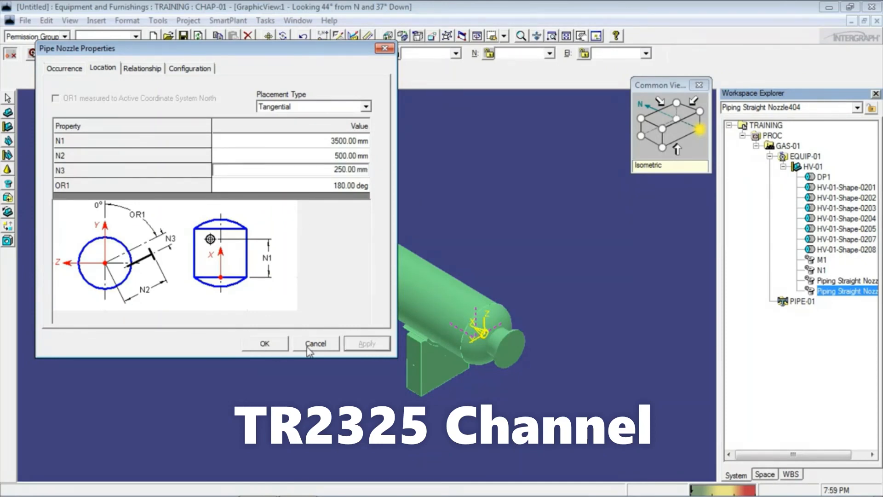
{"action": "left_click", "coordinate": [265, 344]}
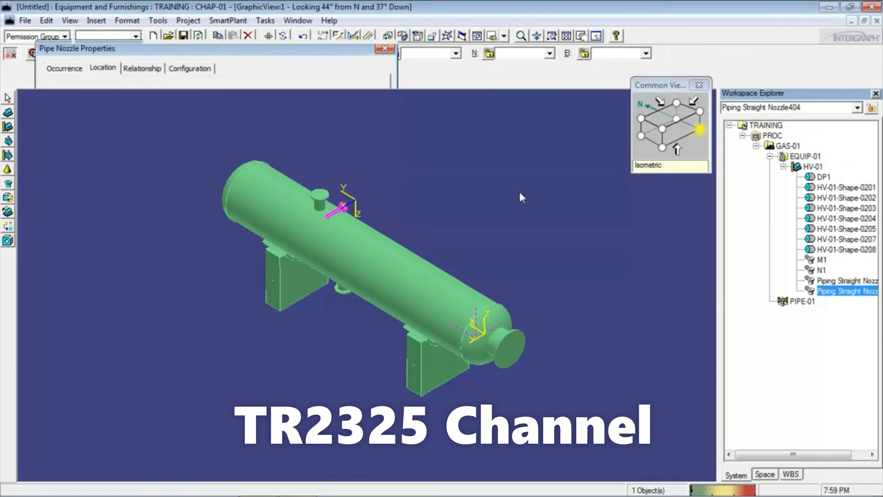
{"action": "left_click", "coordinate": [660, 134]}
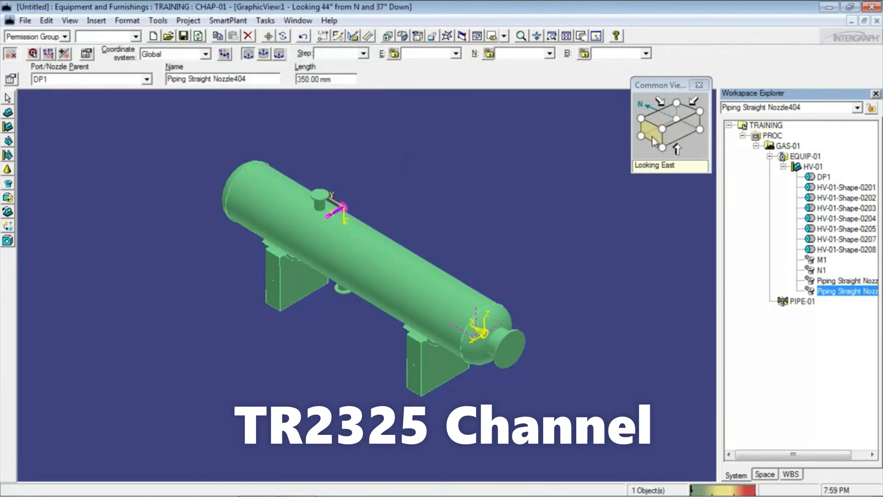
{"action": "left_click", "coordinate": [680, 131]}
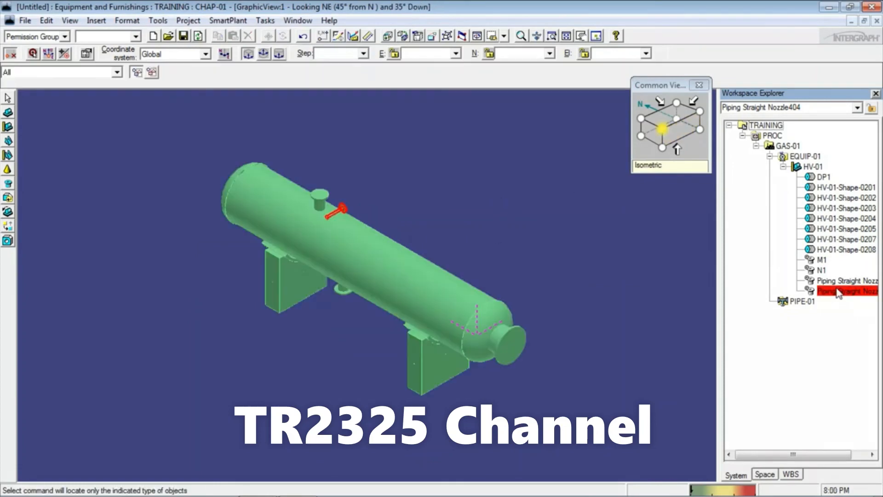
Copy the tangential nozzle and paste it in place with DP1 as its parent.
{"action": "left_click", "coordinate": [838, 291]}
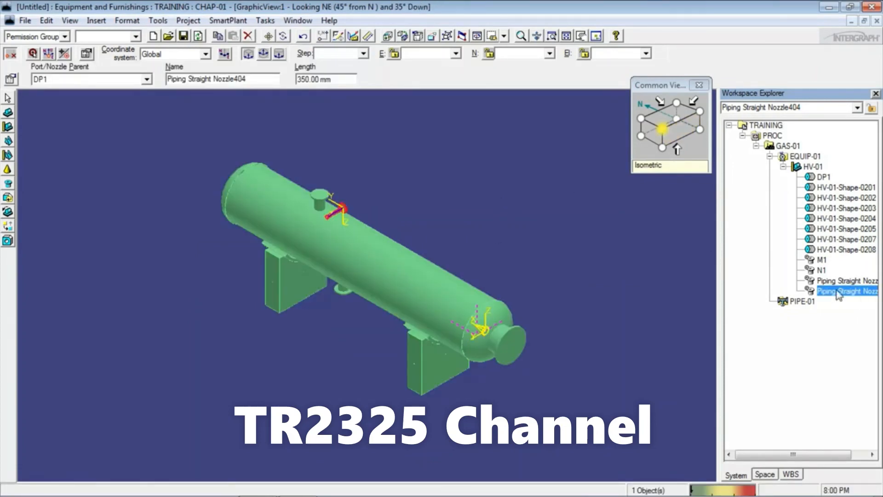
{"action": "left_click", "coordinate": [218, 36]}
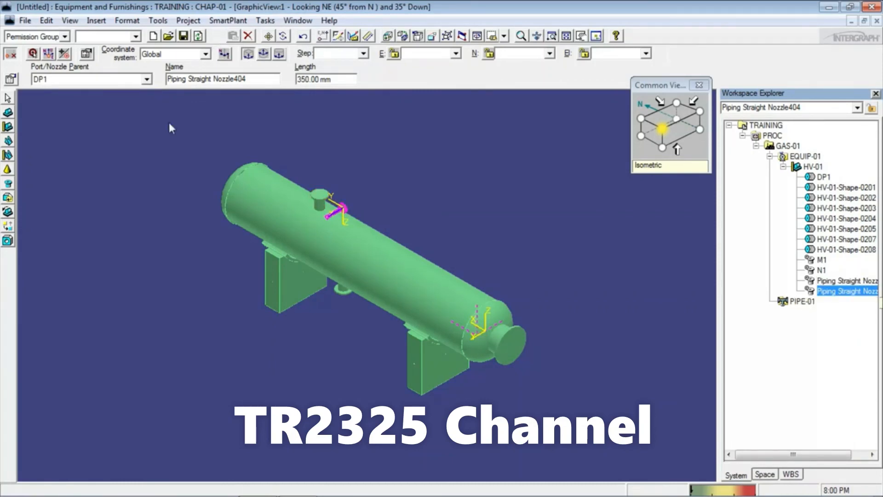
{"action": "left_click", "coordinate": [199, 129]}
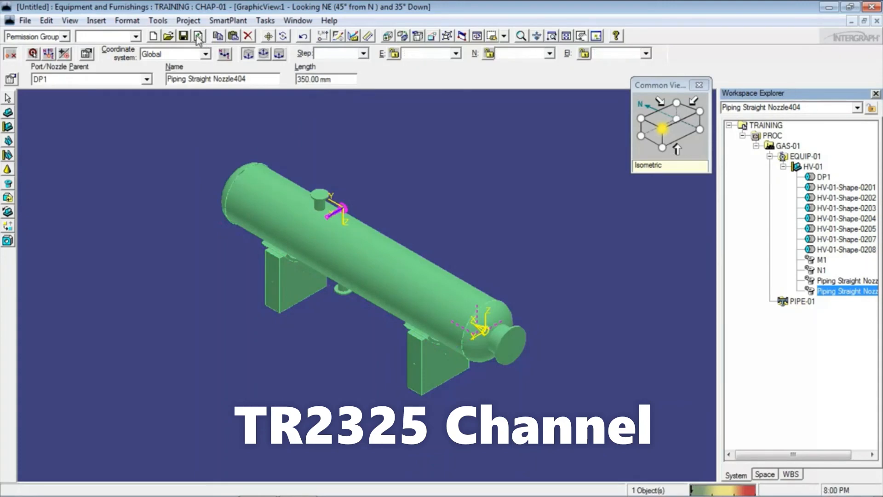
{"action": "left_click", "coordinate": [233, 37]}
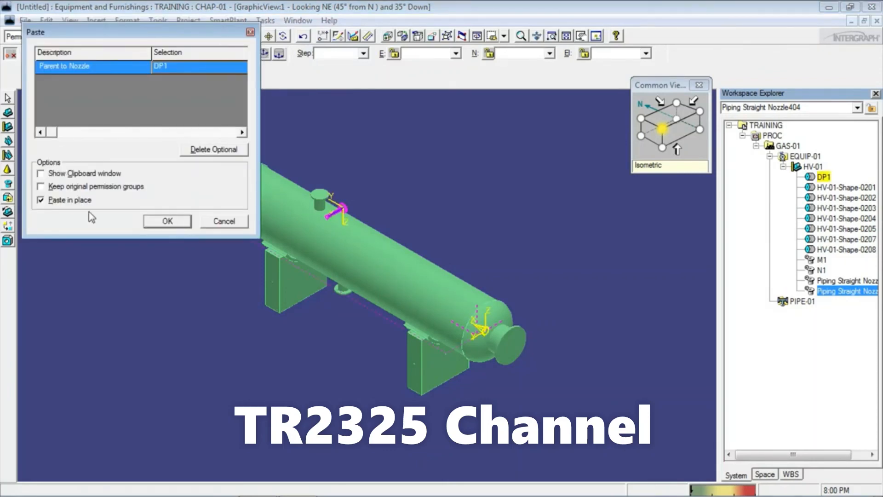
{"action": "left_click", "coordinate": [167, 221]}
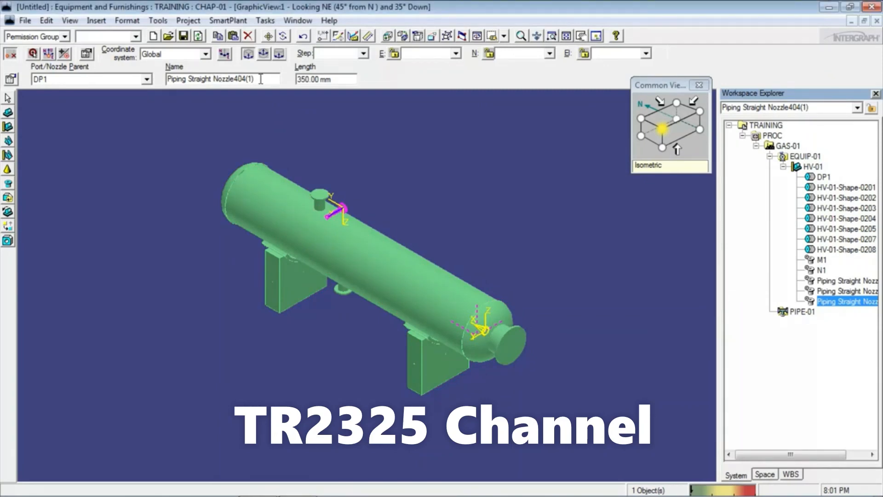
Rename the pasted copy of the tangential nozzle as N-5.
{"action": "left_click_drag", "start_coordinate": [261, 79], "coordinate": [168, 80]}
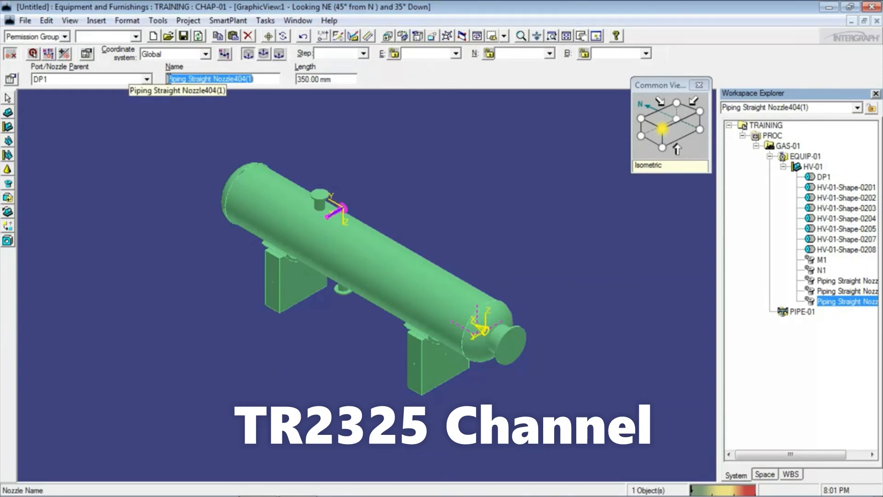
{"action": "type", "text": "N-0"}
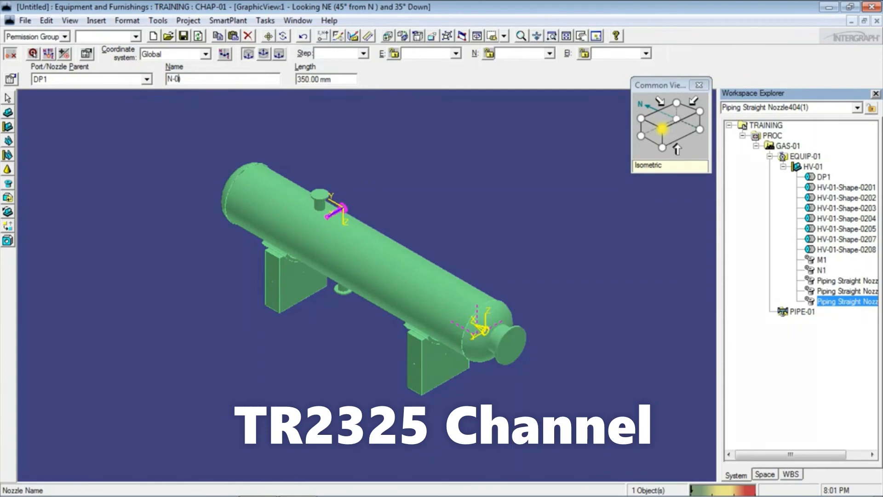
{"action": "key", "text": "BackSpace"}
{"action": "type", "text": "5"}
Set the N1 distance of nozzle N-5 to 1500 mm in its location properties and check its position on the vessel.
{"action": "left_click", "coordinate": [12, 79]}
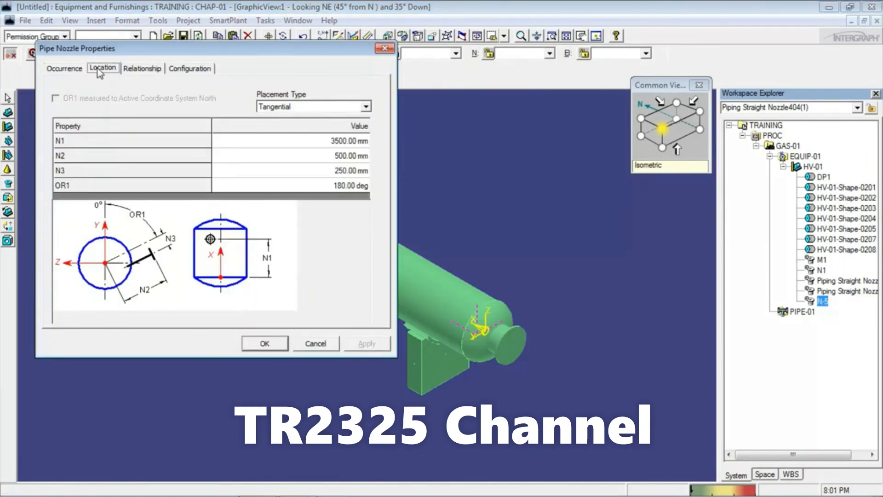
{"action": "left_click", "coordinate": [332, 140]}
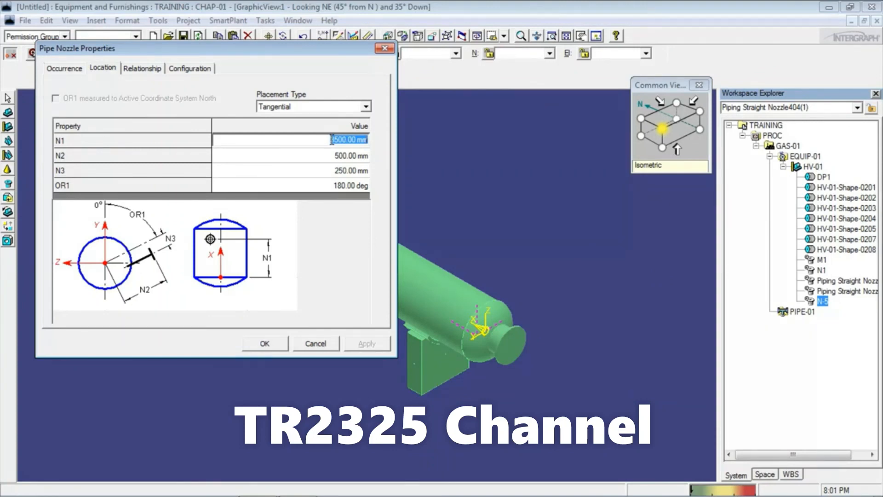
{"action": "type", "text": "1500"}
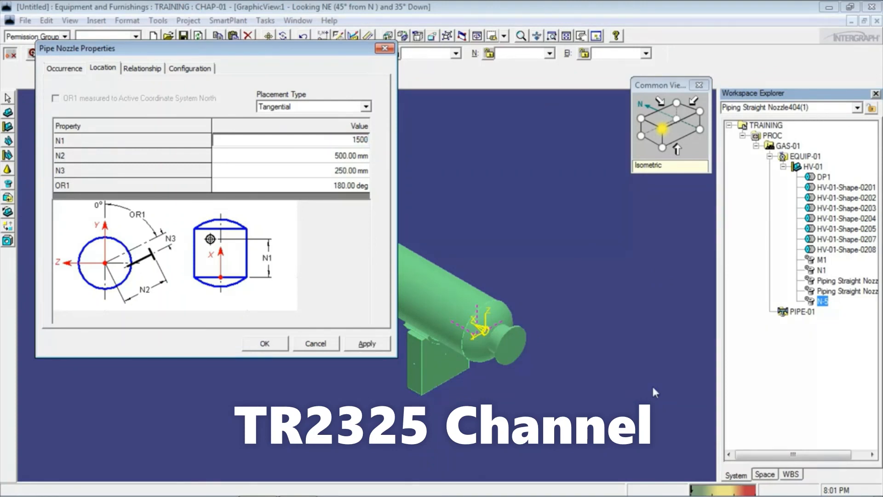
{"action": "left_click", "coordinate": [274, 346]}
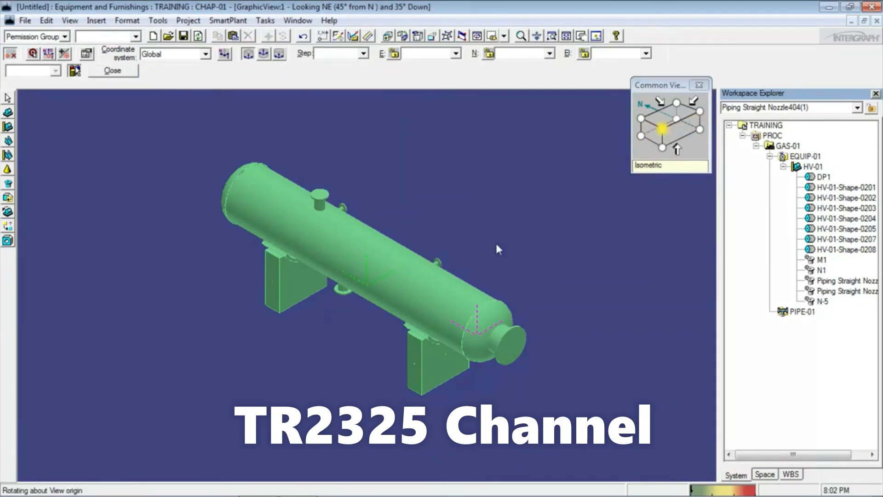
{"action": "left_click", "coordinate": [700, 112]}
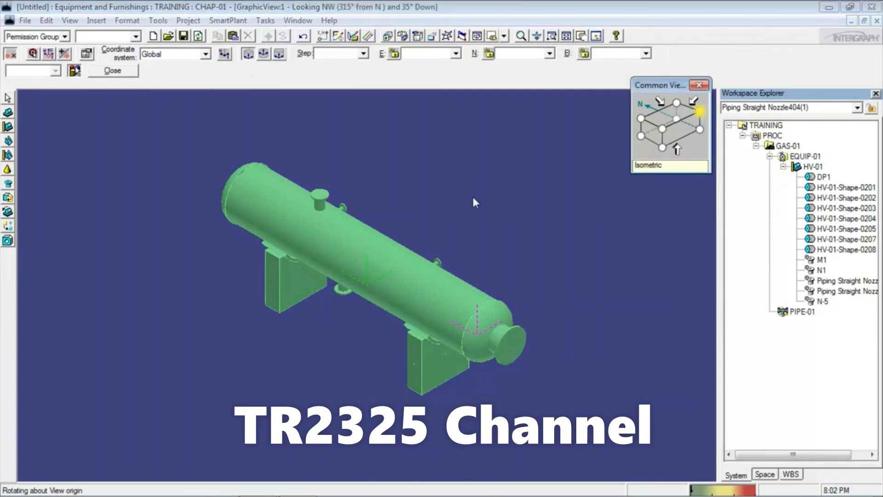